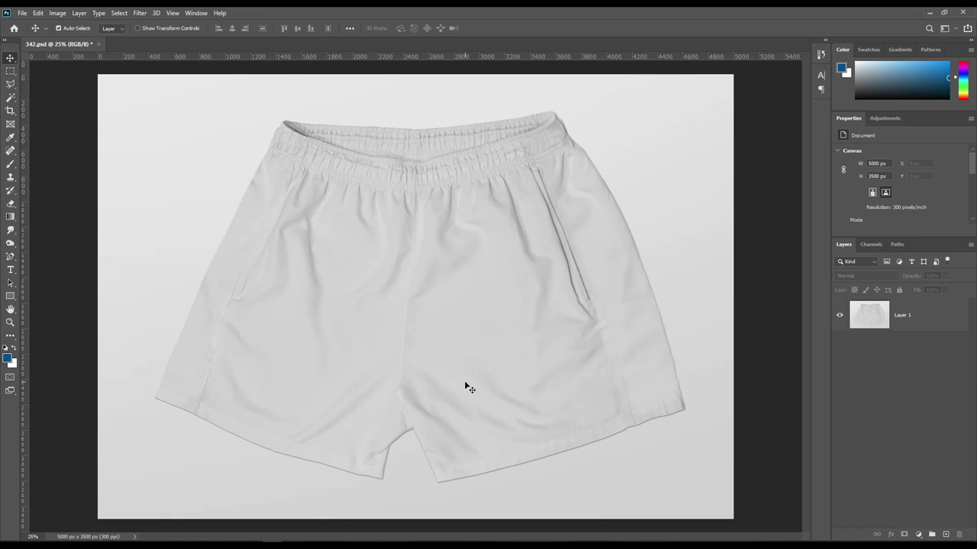
- Switch to the Pen Tool in Shape mode and zoom to 200% on the shorts' waistband
right_click(17, 259)
left_click(30, 255)
key("ctrl+plus")
key("ctrl+plus")
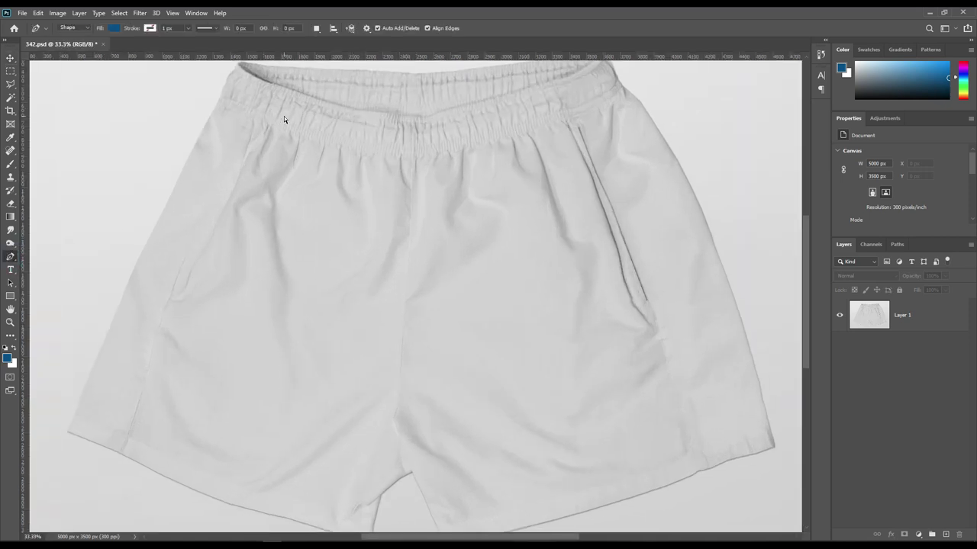
key("ctrl+plus")
key("ctrl+plus")
key("ctrl+plus")
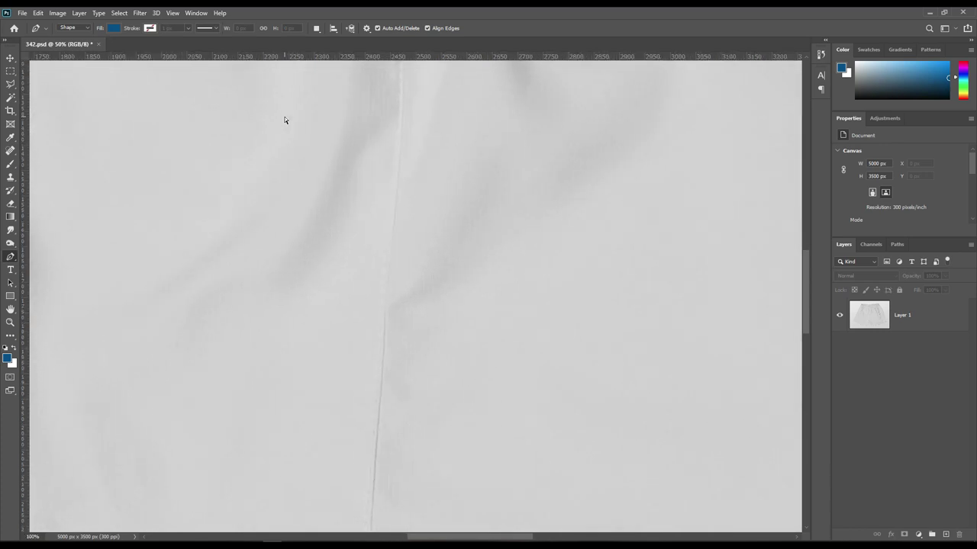
left_click_drag(319, 205, 478, 425)
left_click_drag(363, 229, 373, 334)
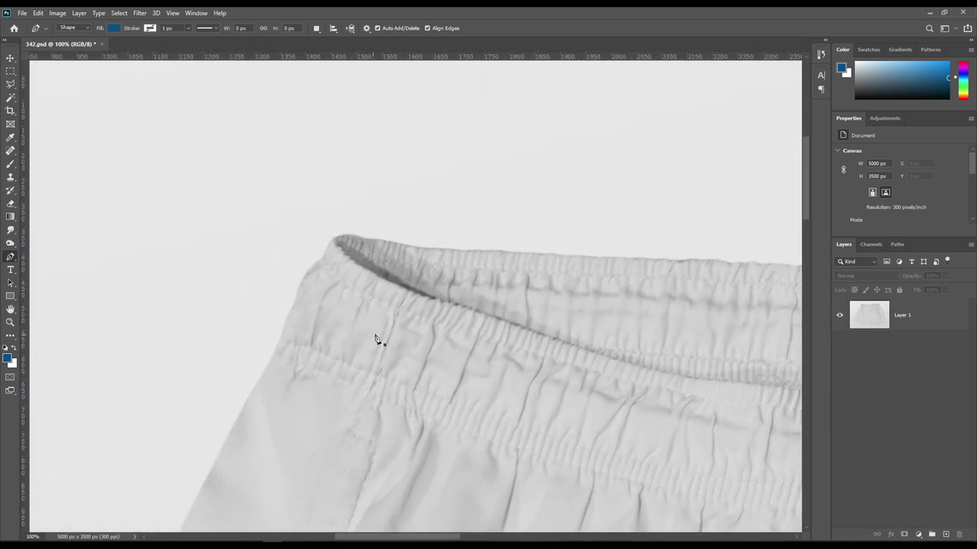
- Start Shape 1 with outline points at the waistband's left and right corners
key("ctrl+plus")
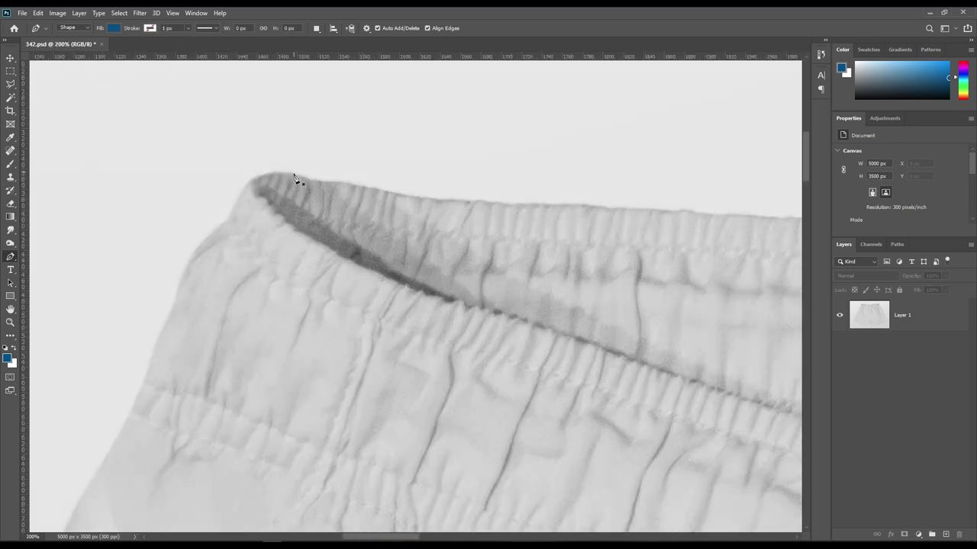
left_click_drag(287, 172, 235, 205)
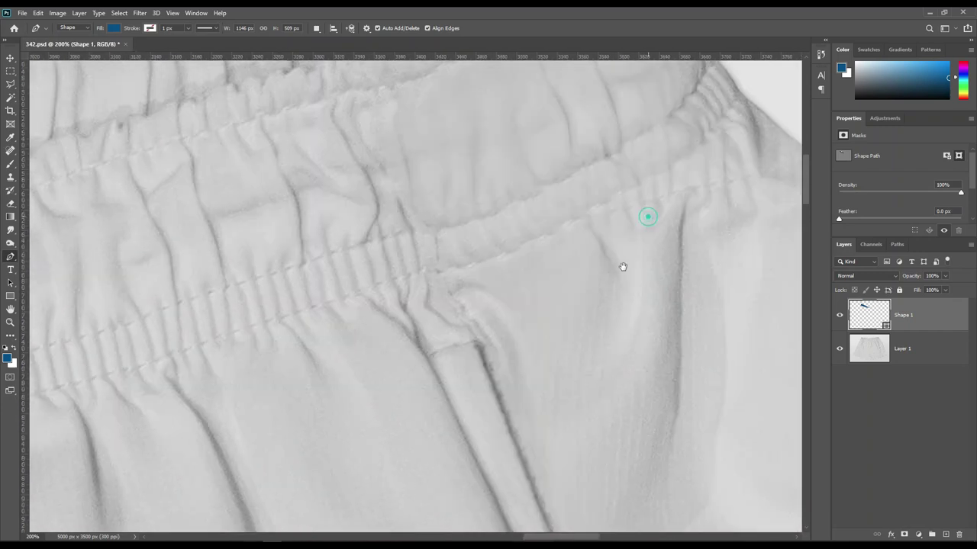
left_click(608, 192)
- Set Shape 1 to 0% opacity and curve its top edge with the Add Anchor Point Tool
key("0")
key("0")
right_click(11, 257)
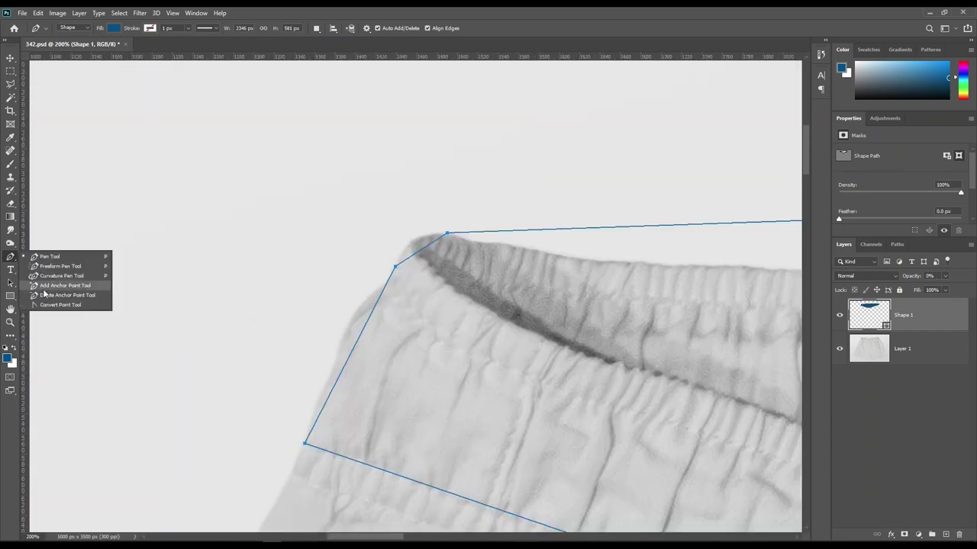
left_click(61, 285)
left_click_drag(521, 227, 509, 261)
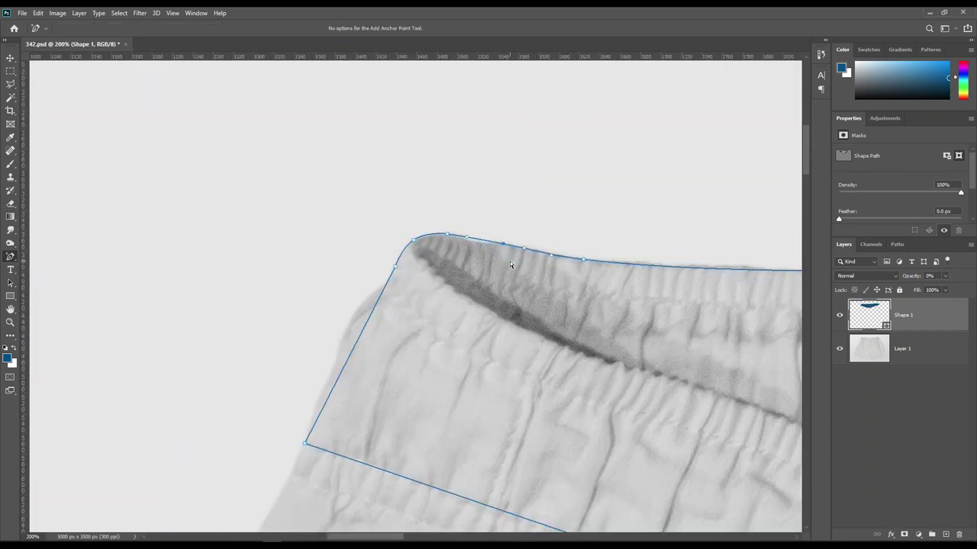
- Add four points fitting the outline to the first stretch of the waistband's top edge
left_click_drag(666, 266, 396, 267)
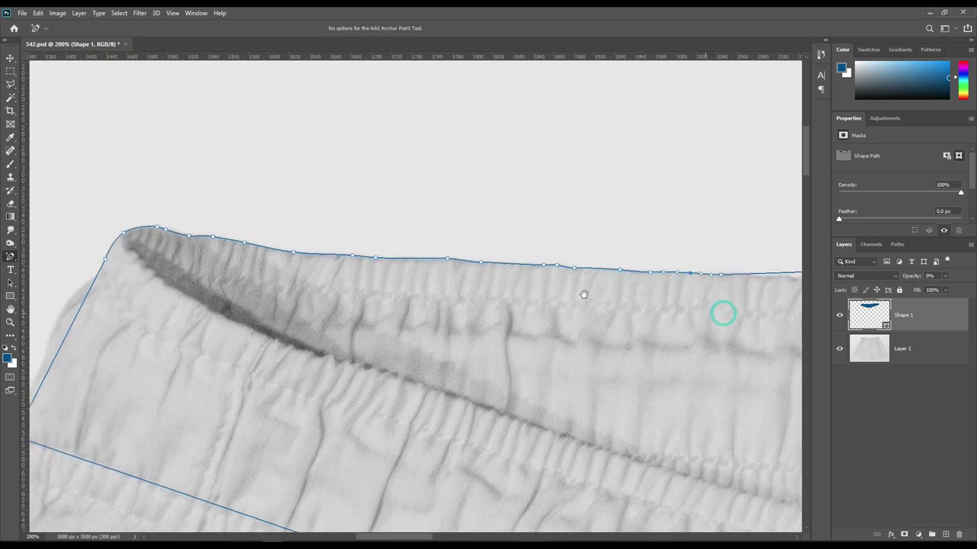
left_click_drag(724, 312, 458, 282)
left_click(462, 246)
left_click(540, 250)
left_click(558, 246)
left_click(617, 248)
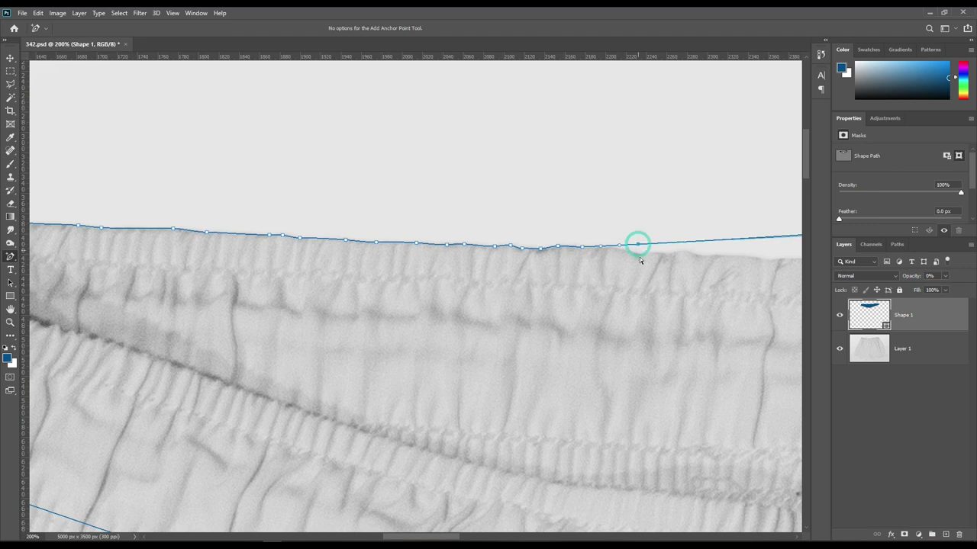
- Add points on the next stretch, pulling the outline down onto the waistband edge
left_click_drag(671, 298, 457, 284)
left_click(491, 243)
left_click(458, 238)
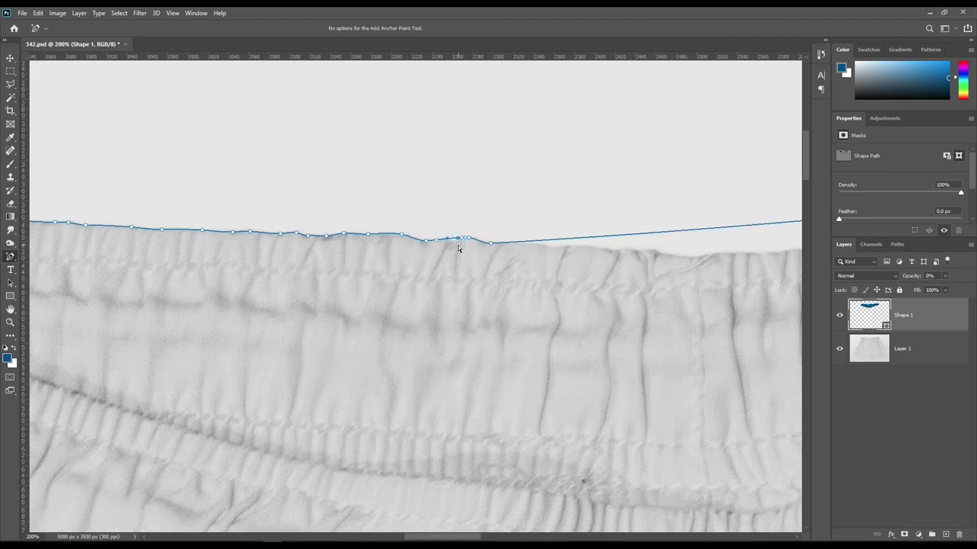
left_click(531, 243)
left_click(561, 246)
left_click(592, 247)
left_click(614, 251)
left_click(662, 254)
- Fit the path to the following stretch of the top edge with five more points
left_click_drag(693, 255, 562, 251)
left_click(523, 233)
left_click(572, 234)
left_click(640, 229)
left_click(598, 230)
left_click(624, 230)
- Add six points along the right part of the waistband's top edge
mouse_move(653, 235)
left_mouse_down()
mouse_move(506, 234)
mouse_move(510, 221)
left_mouse_up()
left_click(369, 208)
left_click(429, 200)
left_click(483, 195)
left_click(555, 183)
left_click(637, 173)
left_click(690, 166)
- Curve the outline around the waistband's right end and corner
left_click_drag(684, 177, 352, 175)
left_click(557, 127)
left_click(610, 118)
left_click_drag(621, 211, 550, 222)
left_click_drag(706, 196, 723, 191)
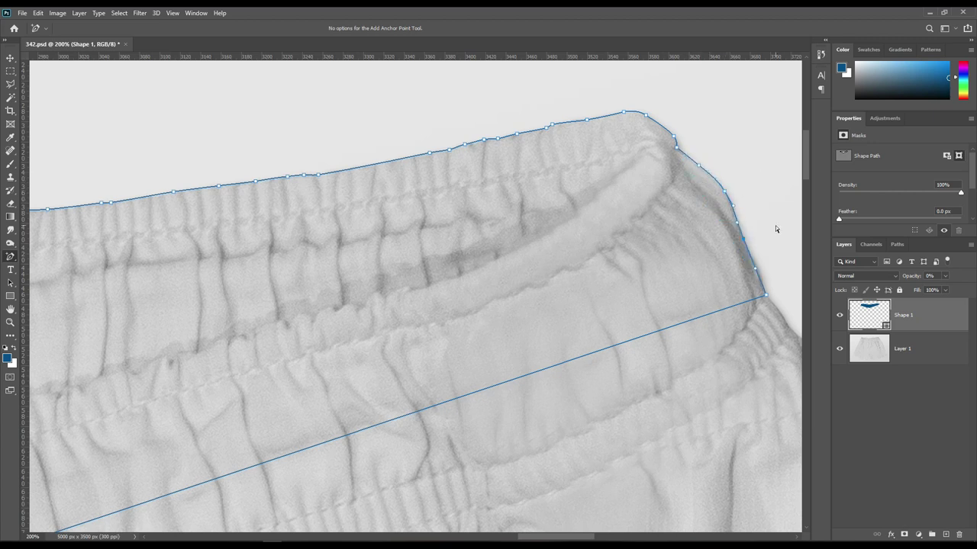
- Add points fitting the path to the waistband's right end and the start of the lower seam
left_click_drag(568, 339, 543, 219)
left_click(545, 324)
left_click(568, 302)
left_click(609, 283)
left_click(634, 272)
left_click(650, 259)
left_click(676, 245)
left_click(696, 232)
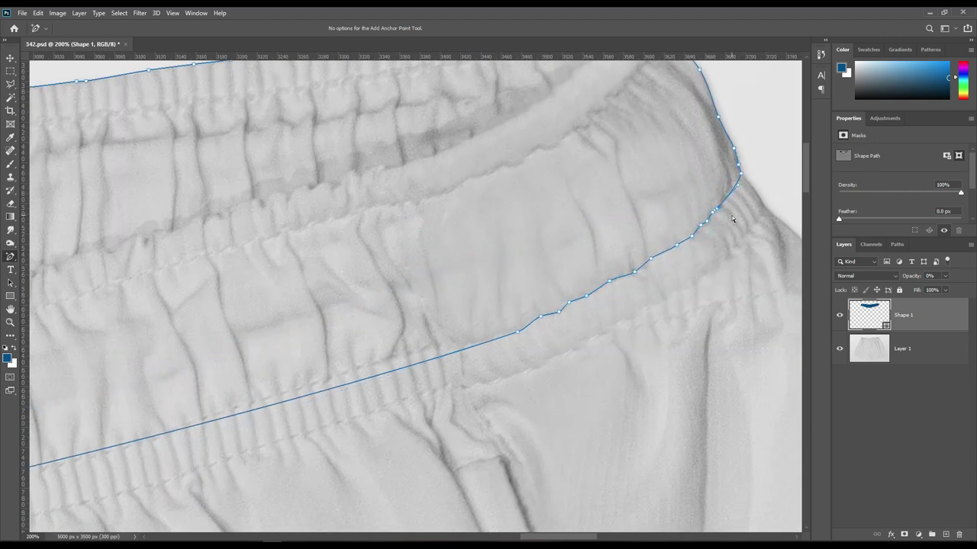
- Bend the lower outline up onto the seam with points across its middle stretch
left_click(486, 339)
left_click(433, 348)
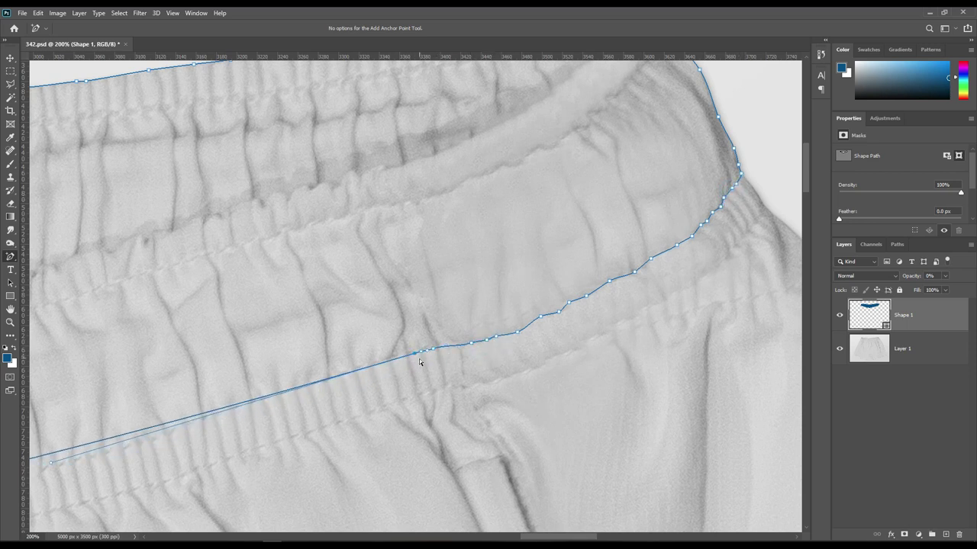
left_click(348, 373)
left_click(323, 383)
left_click(297, 389)
left_click(231, 410)
left_click(181, 427)
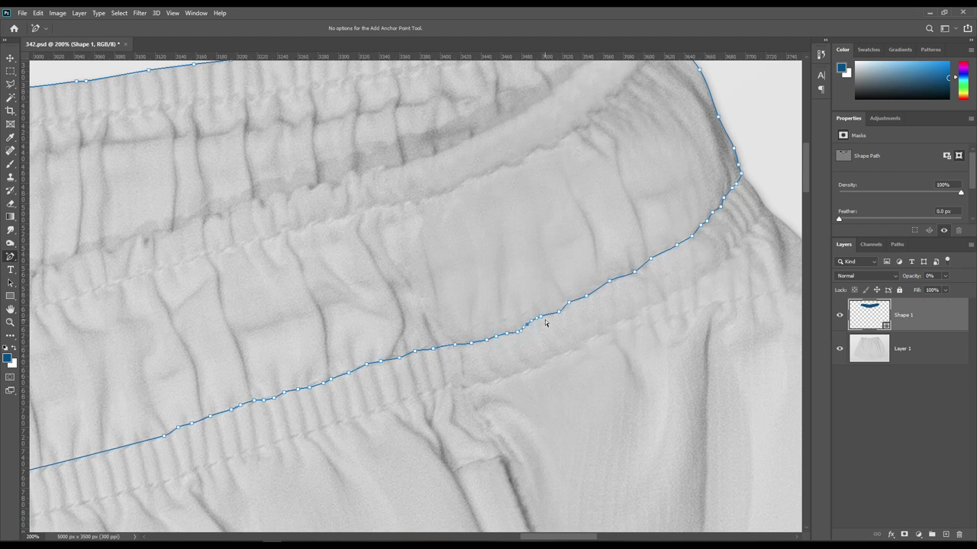
left_click(140, 445)
left_click(120, 449)
left_click(111, 451)
left_click(96, 456)
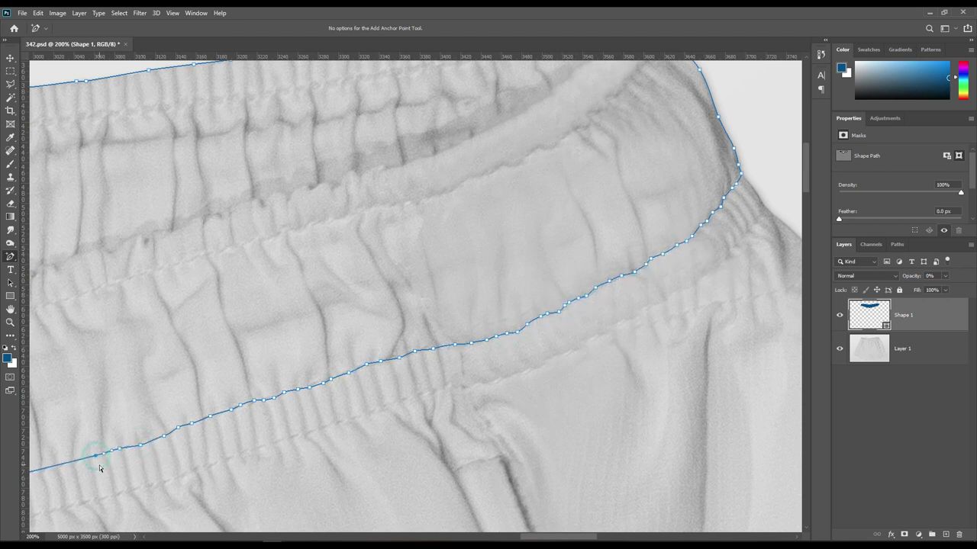
left_click(151, 443)
- Continue adding points so the lower edge follows the seam further left
left_click_drag(153, 443, 526, 343)
left_click(305, 398)
left_click(217, 419)
left_click_drag(183, 377, 324, 421)
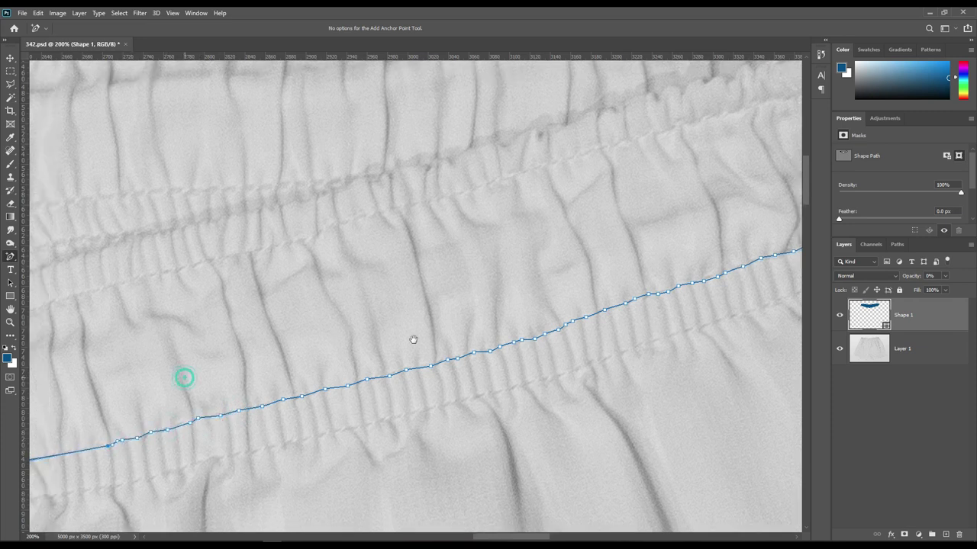
left_click(323, 416)
left_click(309, 420)
left_click(290, 421)
left_click(272, 423)
left_click(191, 430)
left_click(177, 431)
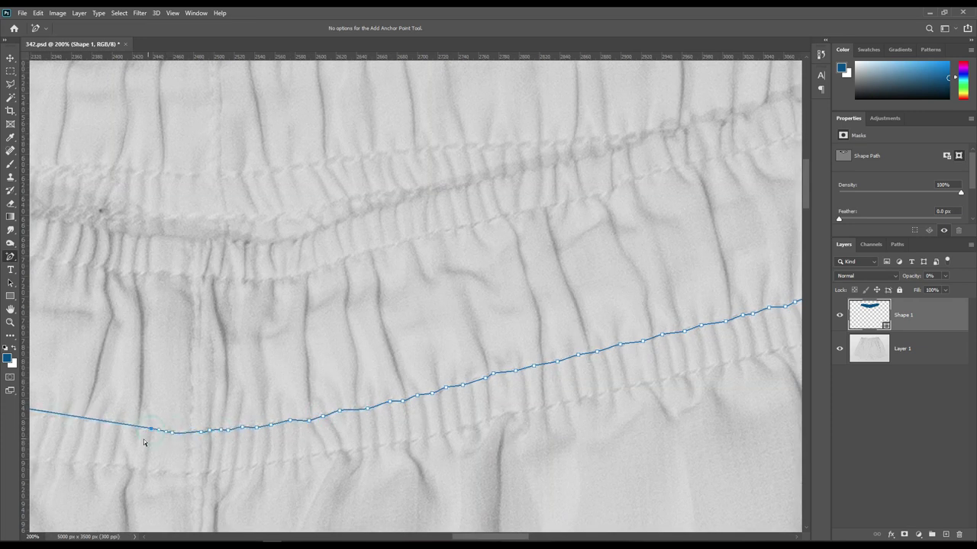
left_click(132, 428)
left_click(98, 419)
- Fit the next stretch of the lower seam with six more points
left_click_drag(124, 387, 529, 359)
left_click(436, 388)
left_click(383, 383)
left_click(354, 380)
left_click(313, 371)
left_click(233, 354)
left_click(197, 345)
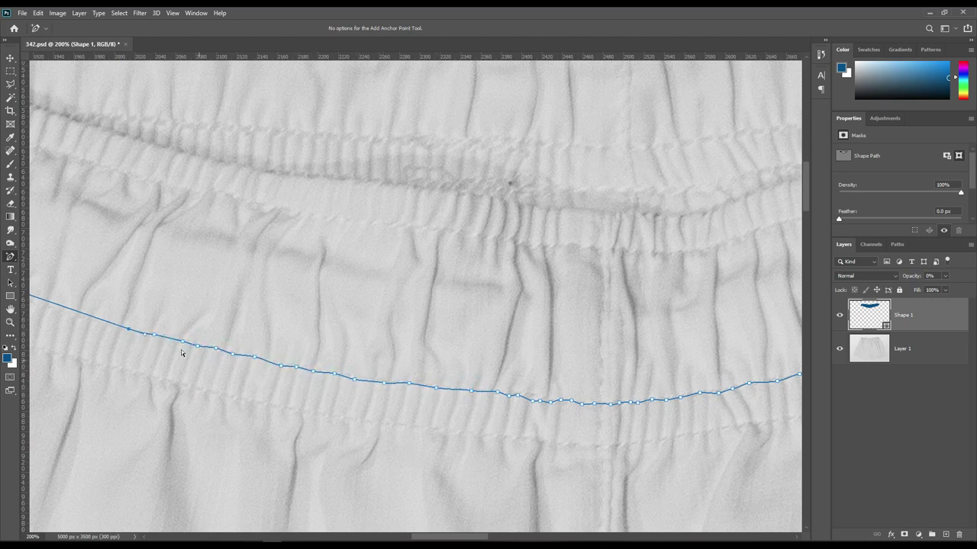
- Add seven points along the seam's left portion
left_click_drag(183, 349, 527, 370)
left_click(552, 373)
left_click(518, 362)
left_click(472, 349)
left_click(416, 335)
left_click(338, 312)
left_click(199, 261)
left_click(168, 251)
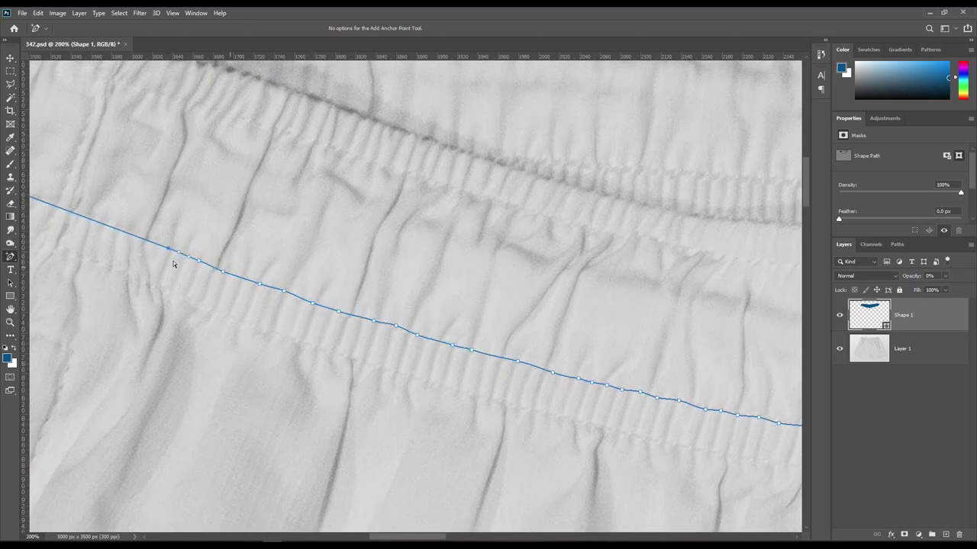
- Bend the outline toward the seam's left end
left_click_drag(112, 235, 427, 297)
left_click(350, 261)
left_click(319, 248)
left_click(305, 241)
left_click(268, 227)
left_click(251, 222)
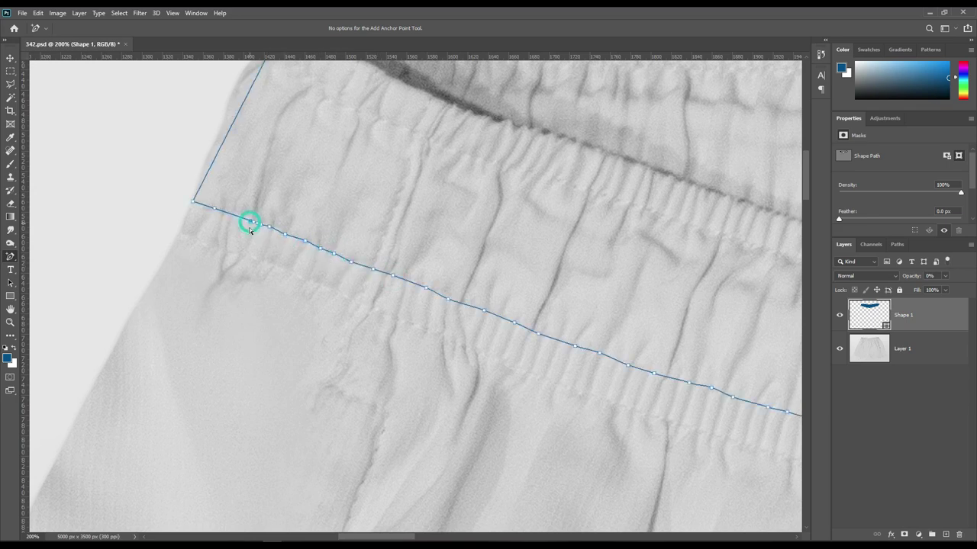
- Fit the waistband's left end with four points, then fit the whole image on screen
left_click_drag(205, 213, 317, 338)
left_click(322, 271)
left_click(340, 241)
left_click(369, 173)
left_click(396, 147)
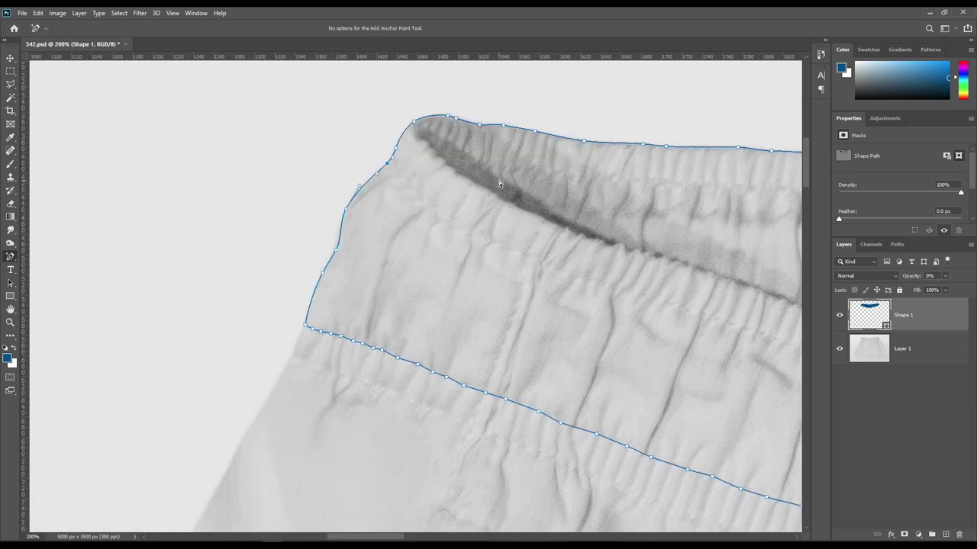
key("ctrl+0")
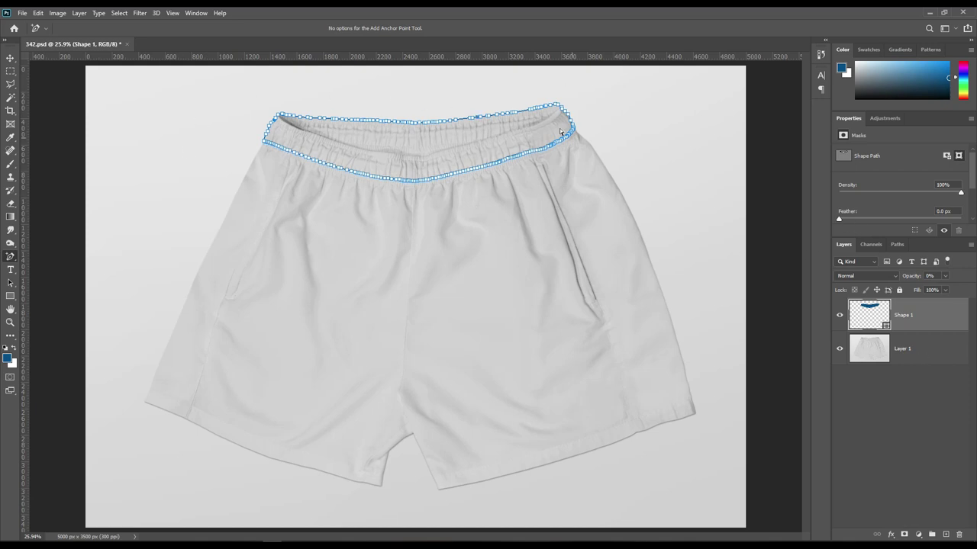
- Select the shorts photo layer and zoom in on the shorts' left side
left_click(911, 348)
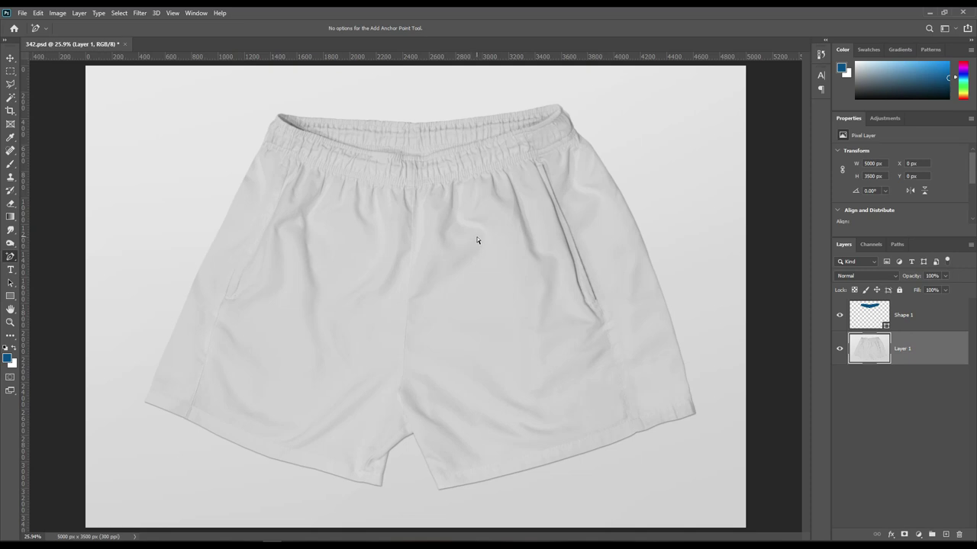
scroll(237, 217, "up", 3)
left_click_drag(175, 158, 540, 409)
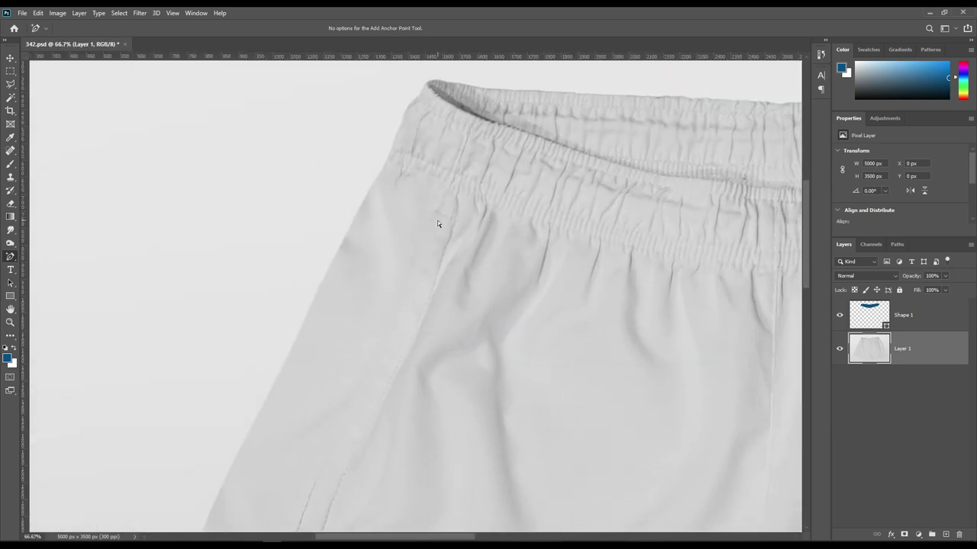
- Draw a new Shape 2 side stripe from below the waistband down to the hem and back
right_click(11, 257)
left_click(46, 258)
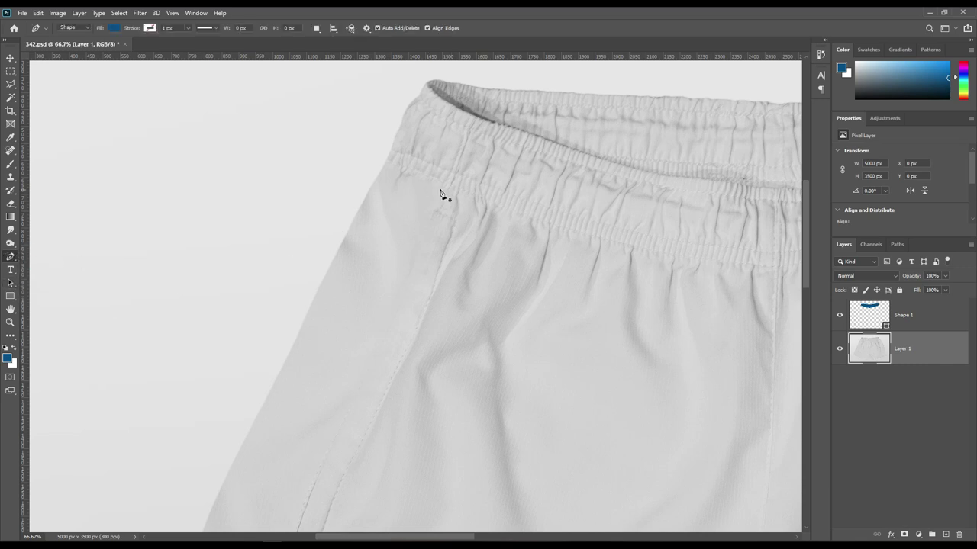
left_click(465, 180)
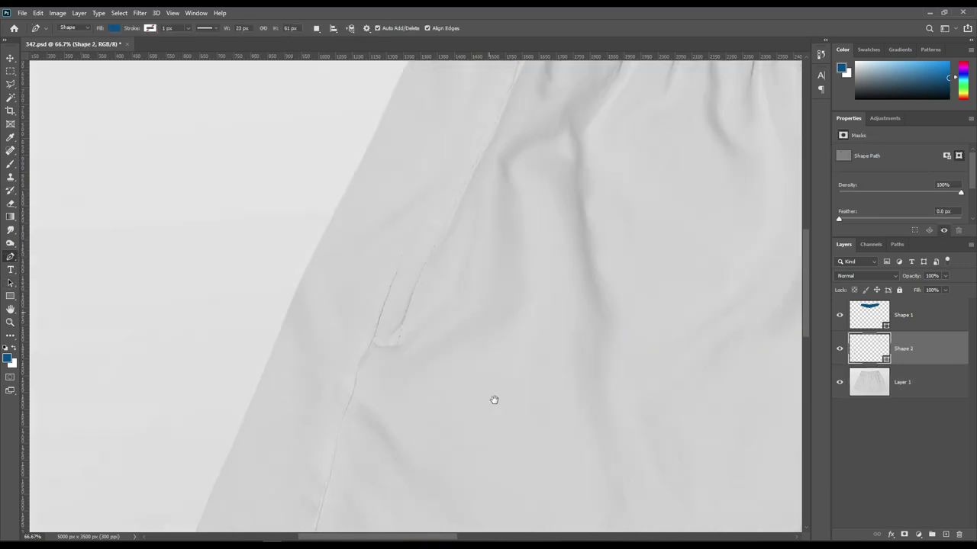
scroll(495, 399, "down", 5)
scroll(523, 508, "left", 4)
scroll(433, 404, "down", 5)
left_click(371, 394)
left_click(266, 348)
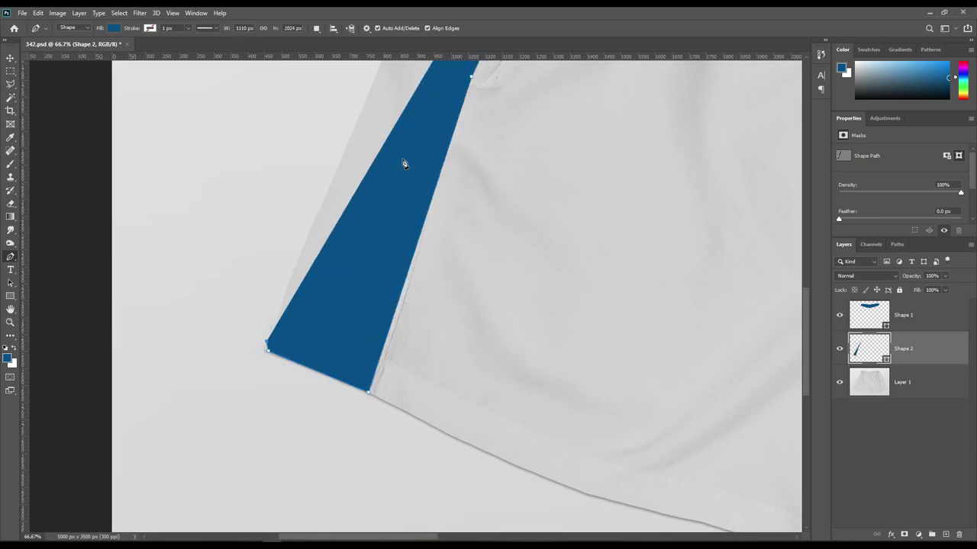
scroll(403, 163, "up", 8)
left_click(560, 226)
- Bend the stripe's inner edge and reshape its corner near the waistband
left_click_drag(619, 294, 598, 303)
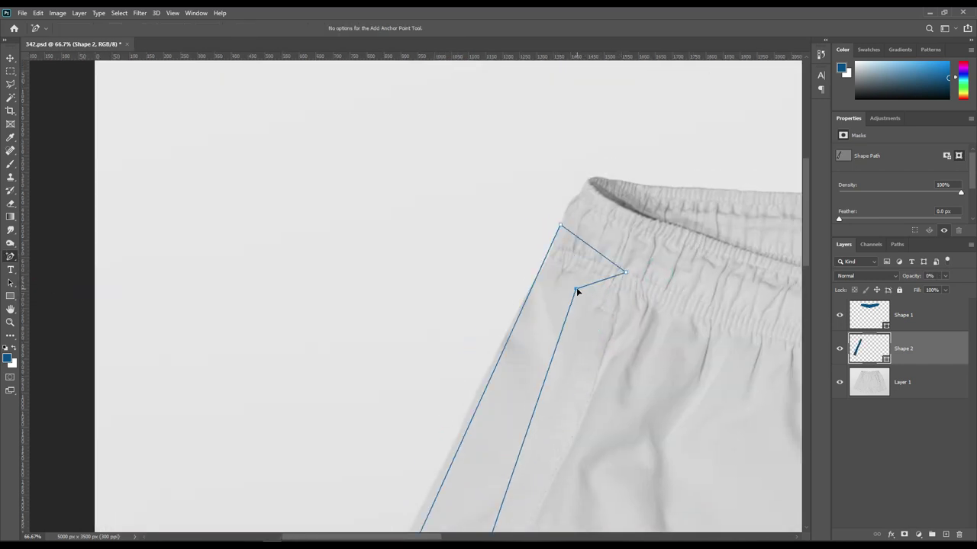
left_click(625, 269)
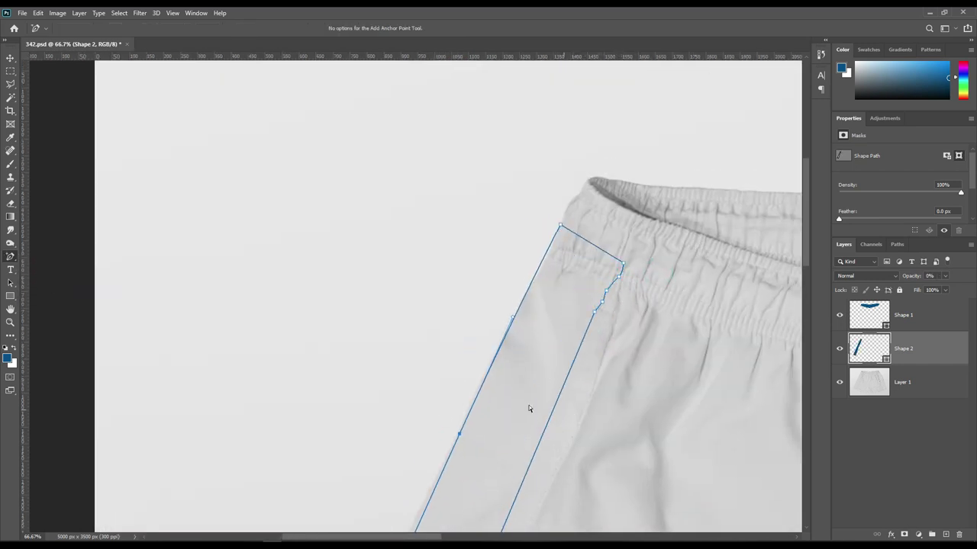
scroll(606, 295, "down", 5)
scroll(606, 294, "left", 2)
scroll(543, 435, "down", 5)
scroll(543, 435, "left", 2)
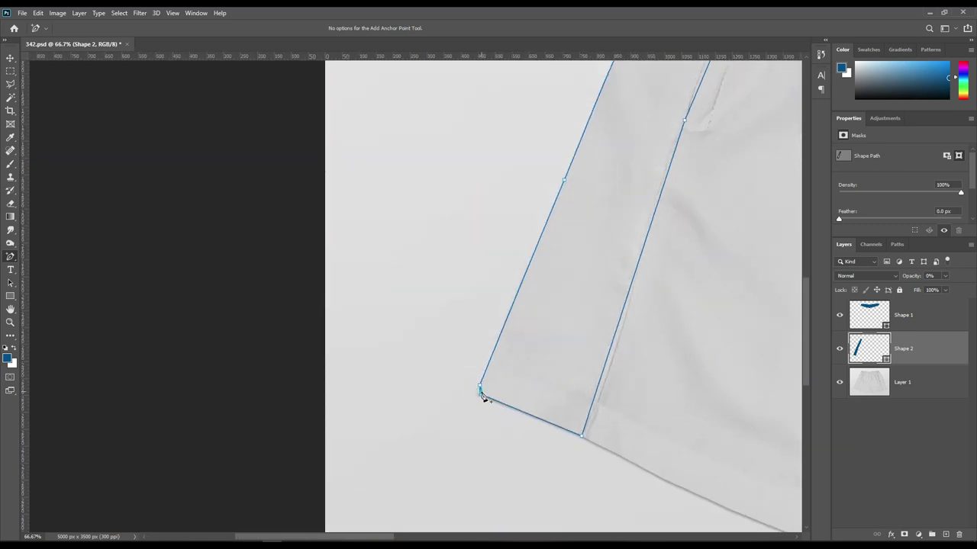
- Add six points so the stripe's edge follows the side seam
left_click(588, 418)
left_click(597, 400)
left_click(615, 349)
left_click(629, 303)
left_click(653, 203)
left_click(667, 156)
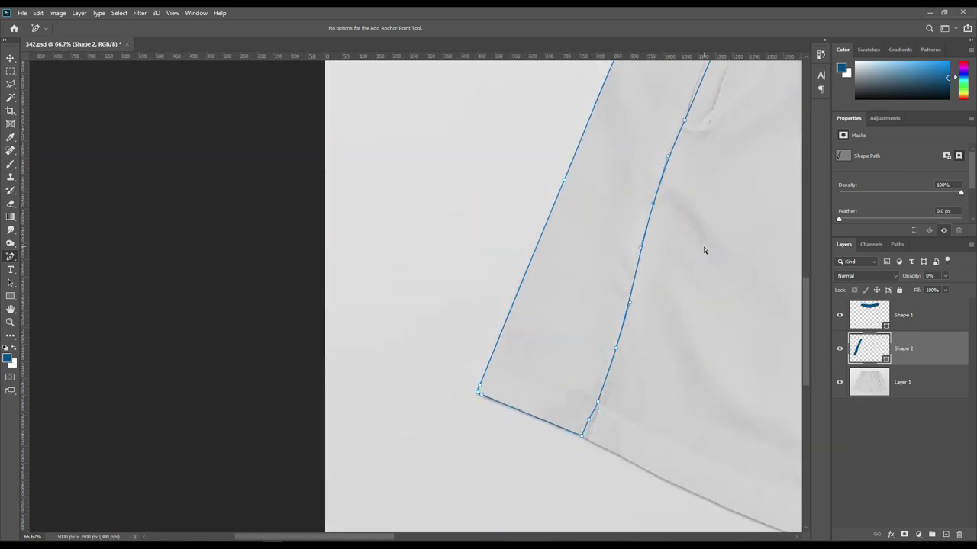
- Zoom back out over the shorts and make Layer 1 active again
scroll(662, 189, "up", 3)
scroll(687, 229, "right", 2)
scroll(672, 382, "up", 2)
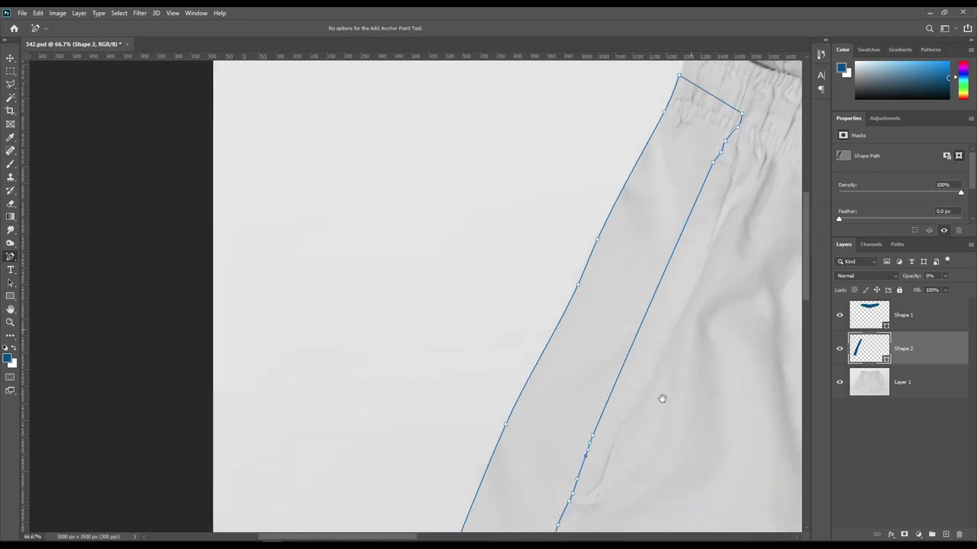
scroll(612, 415, "down", 3)
scroll(690, 324, "down", 3)
scroll(679, 385, "down", 4)
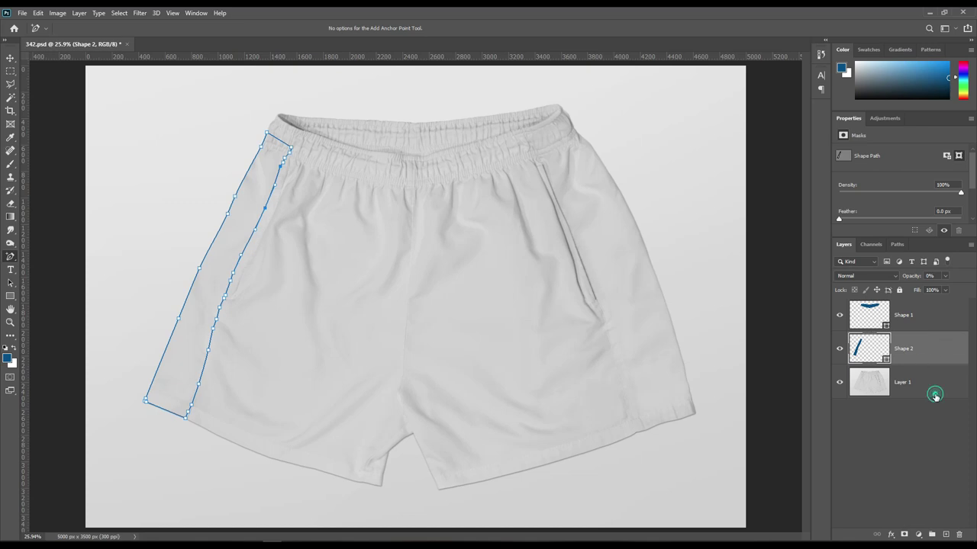
left_click(936, 396)
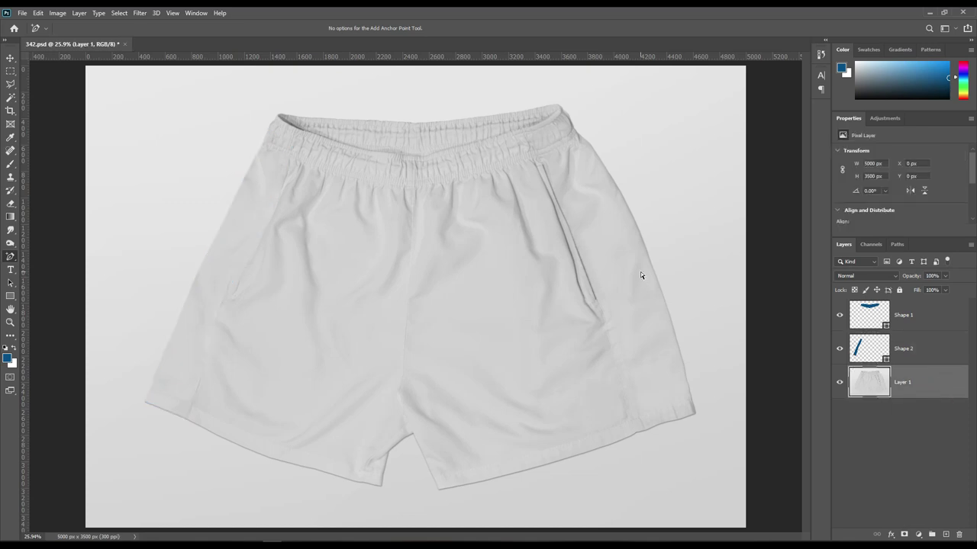
- Draw Shape 3 over the right side panel from waistband to hem, at 0% opacity
scroll(645, 229, "up", 1)
scroll(645, 191, "up", 1)
scroll(645, 190, "up", 1)
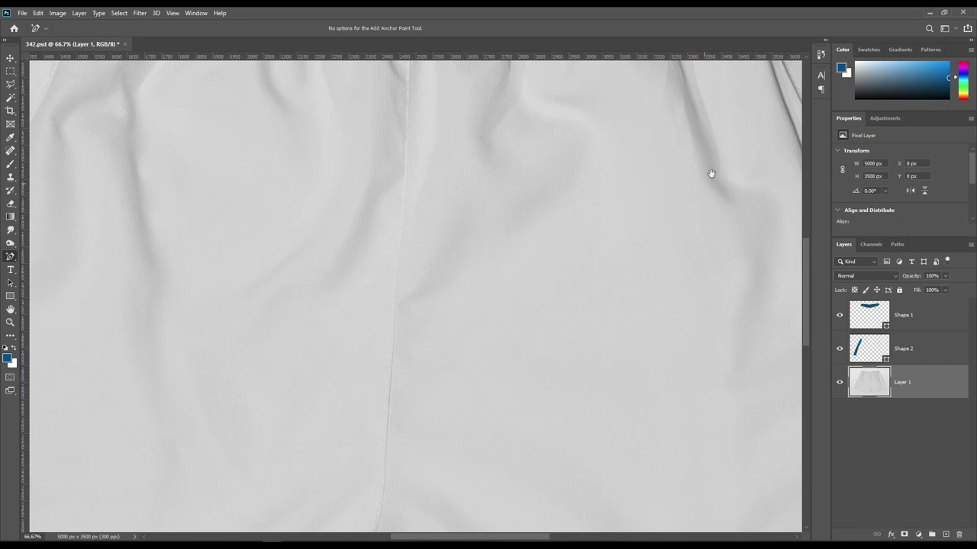
left_click_drag(726, 153, 478, 374)
left_click_drag(503, 320, 483, 266)
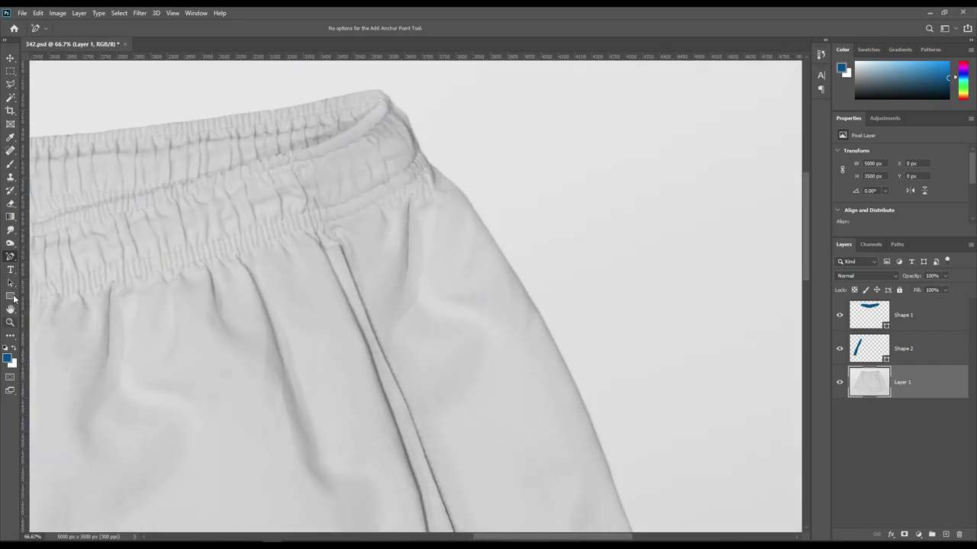
right_click(10, 259)
left_click(38, 253)
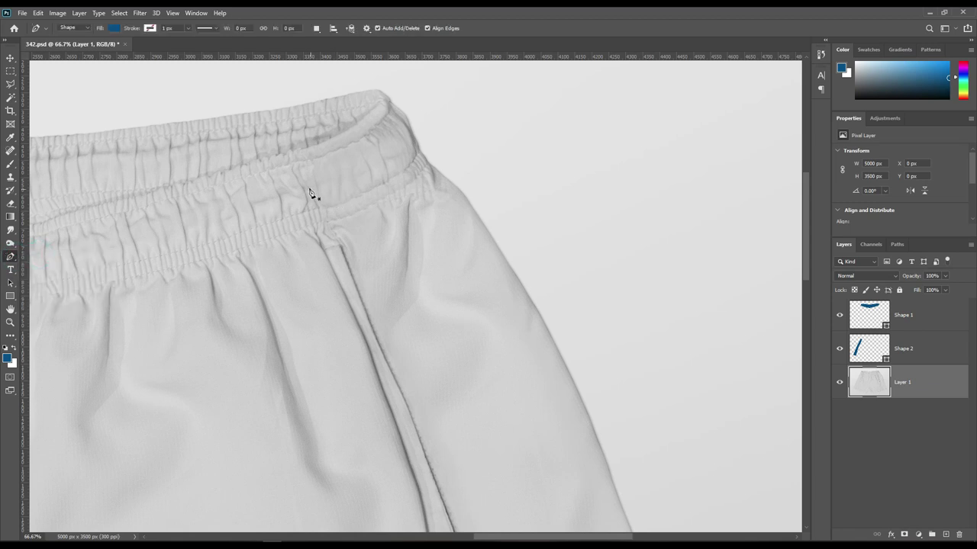
left_click(309, 184)
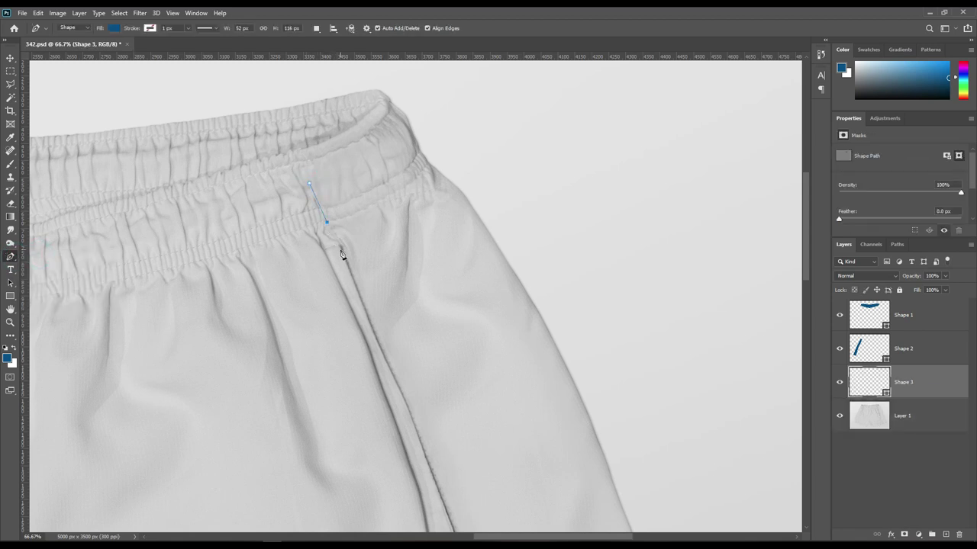
scroll(419, 305, "down", 5)
scroll(512, 359, "down", 5)
left_click(626, 307)
scroll(545, 295, "up", 10)
key("0")
key("0")
- Add anchor points along the stripe's seam edge and the hem
key("ctrl+plus")
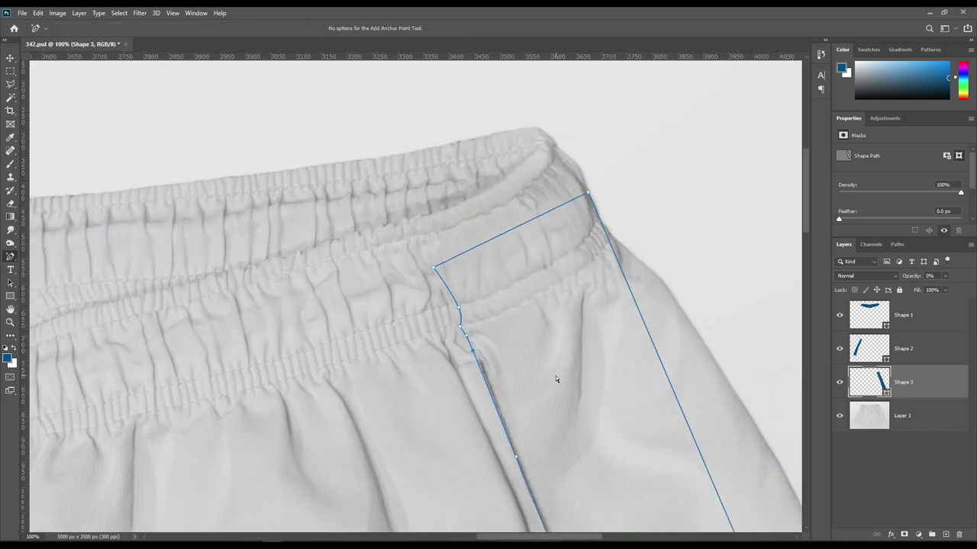
left_click(482, 369)
scroll(582, 430, "down", 5)
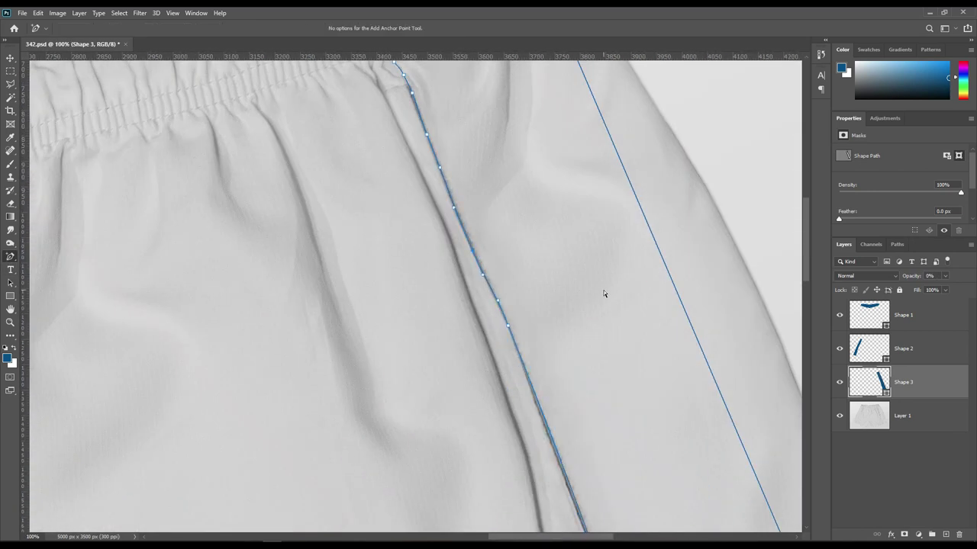
scroll(602, 293, "down", 5)
scroll(633, 426, "down", 2)
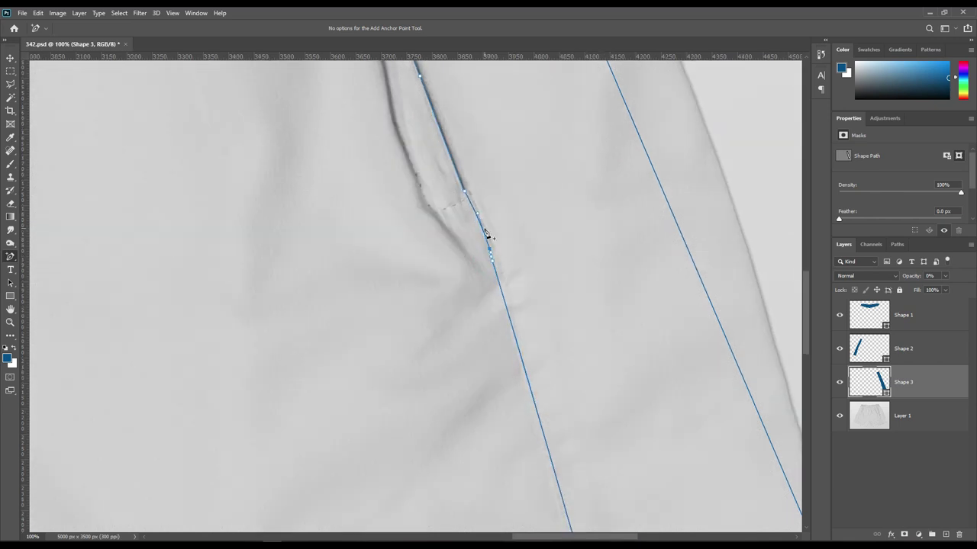
left_click(531, 405)
scroll(605, 413, "down", 5)
left_click(519, 301)
left_click(584, 394)
left_click(631, 375)
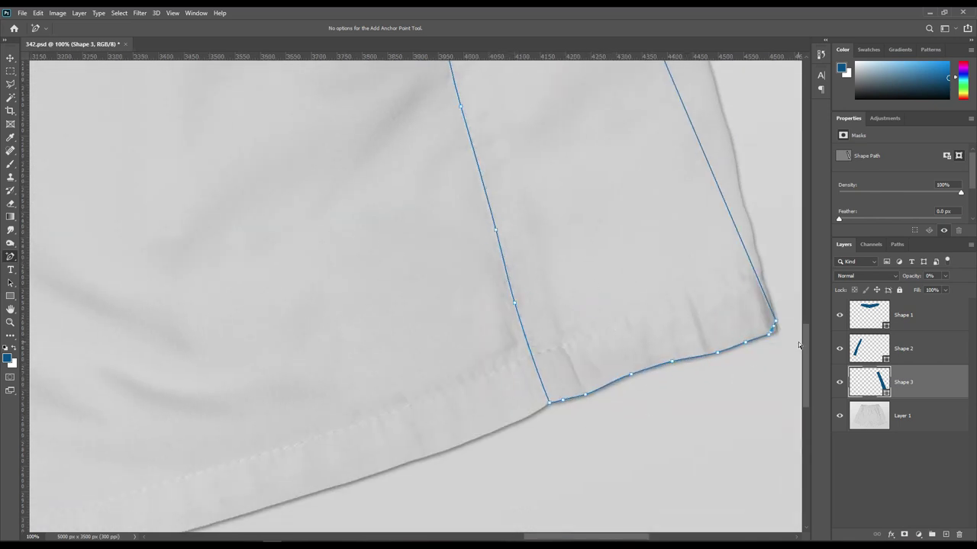
- Curve the stripe's outer edge along the shorts' side and waistband, then fit the view
left_click_drag(781, 105, 629, 220)
left_click_drag(570, 250, 638, 484)
scroll(618, 412, "up", 5)
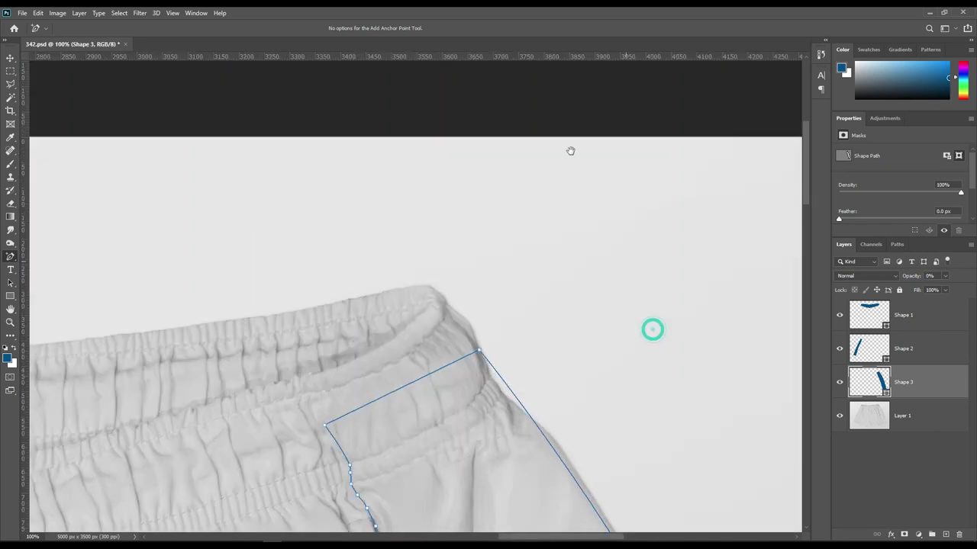
left_click_drag(613, 197, 629, 393)
left_click_drag(420, 211, 368, 158)
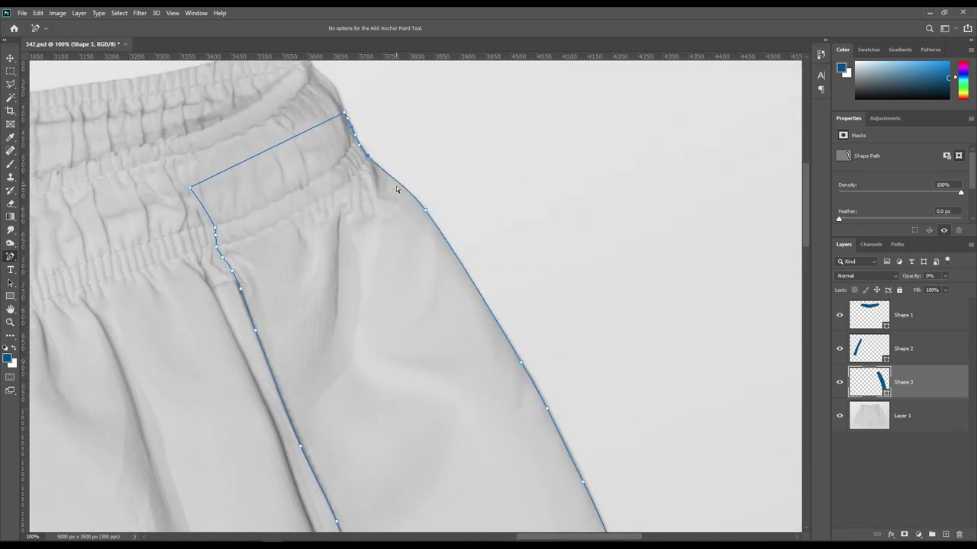
scroll(397, 170, "down", 3)
key("ctrl+0")
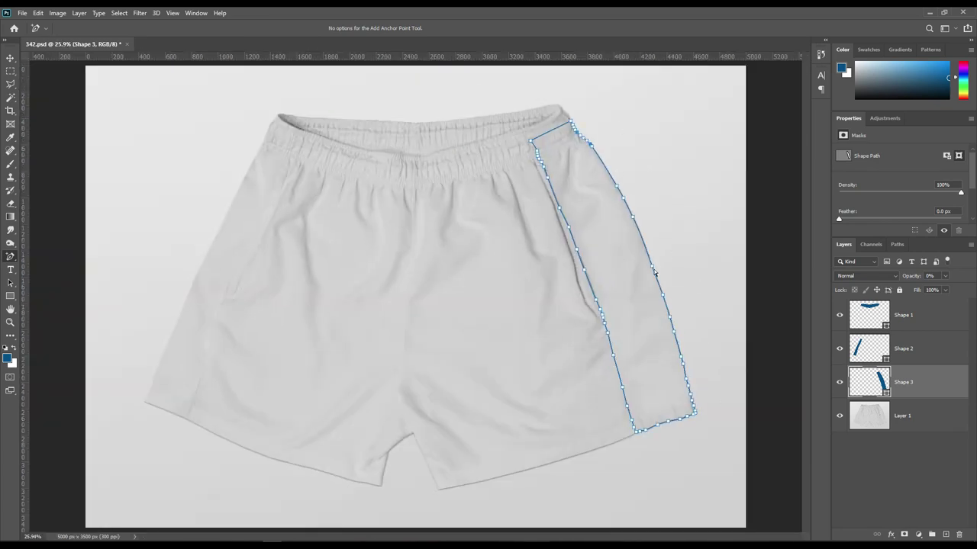
left_click(922, 425)
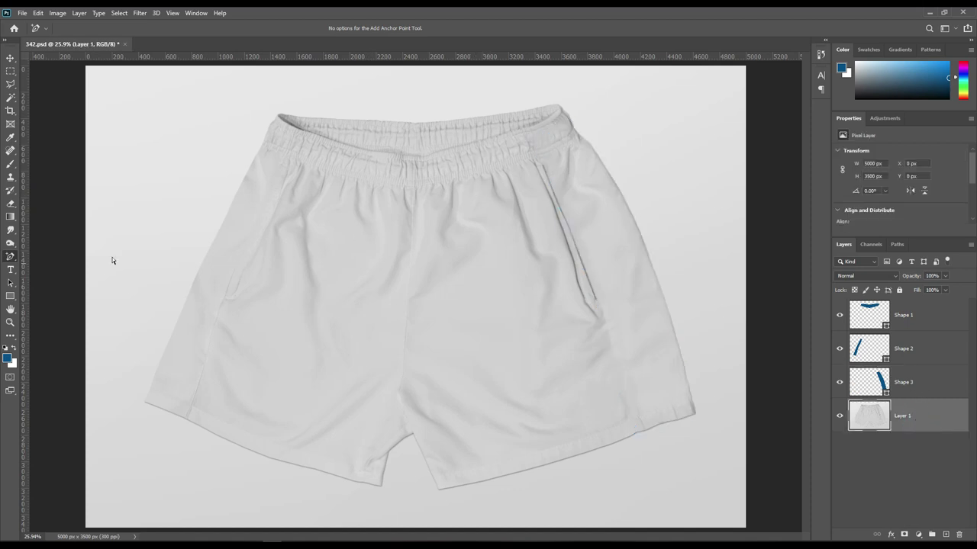
- Begin Shape 4 with corners at the waistband's upper-left and its centre
right_click(11, 258)
left_click(43, 253)
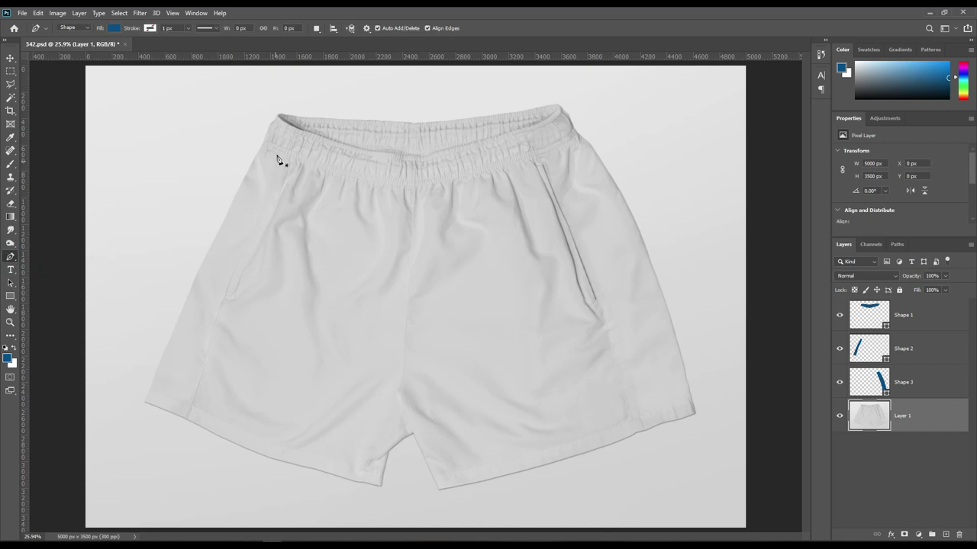
left_click(276, 138)
left_click(416, 178)
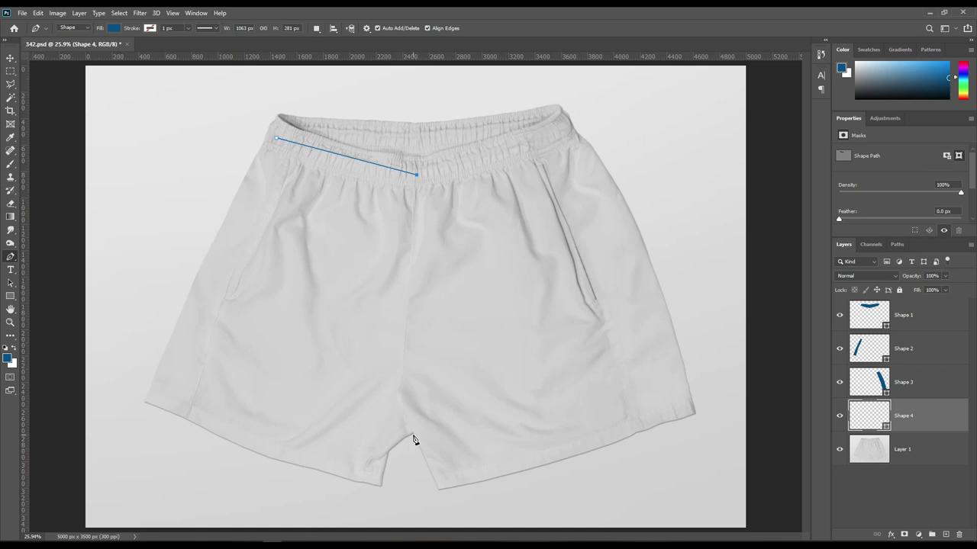
- Close Shape 4 around the seam, crotch and hem, and set it to 0% opacity
left_click(413, 434)
left_click(388, 450)
left_click(378, 484)
left_click(172, 409)
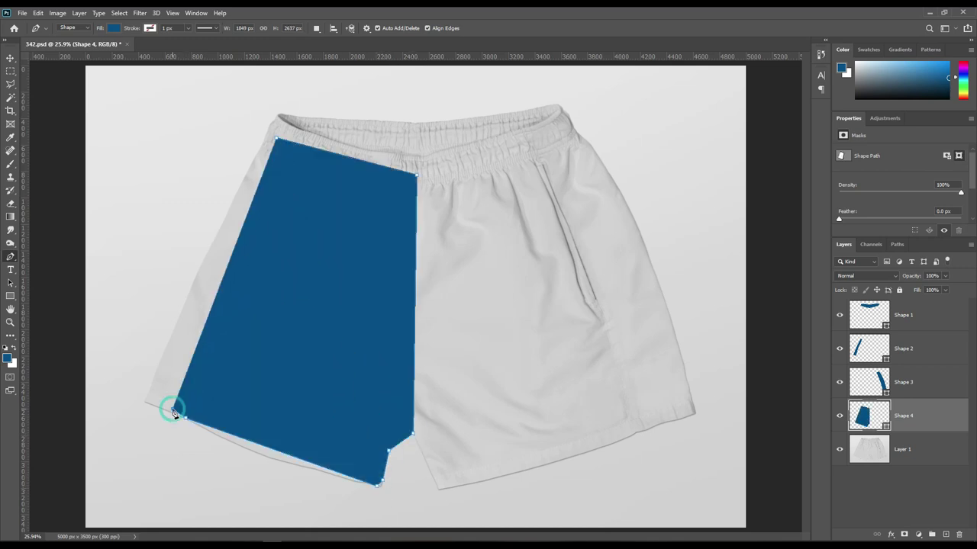
left_click(276, 138)
key("0")
key("0")
- Add anchor points down the left panel's centre-seam edge
key("ctrl+plus")
key("ctrl+plus")
key("ctrl+plus")
left_click(432, 242)
left_click(425, 391)
left_click(418, 431)
left_click(418, 471)
scroll(428, 357, "down", 5)
left_click(432, 196)
scroll(457, 201, "down", 5)
left_click(452, 373)
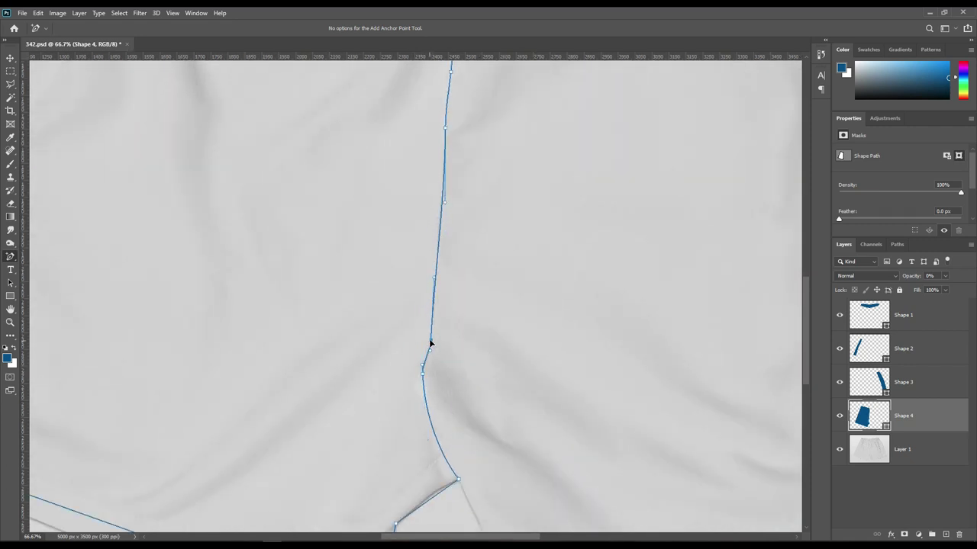
scroll(485, 485, "down", 5)
scroll(486, 485, "left", 2)
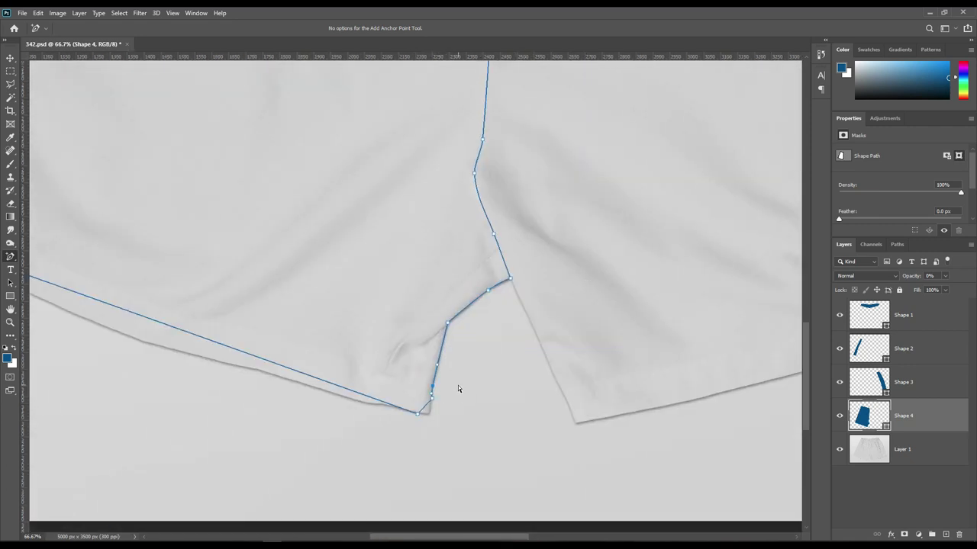
- Add anchor points near the crotch and along the hem, then fit the shorts in view
left_click(137, 344)
left_click(219, 359)
left_click(257, 370)
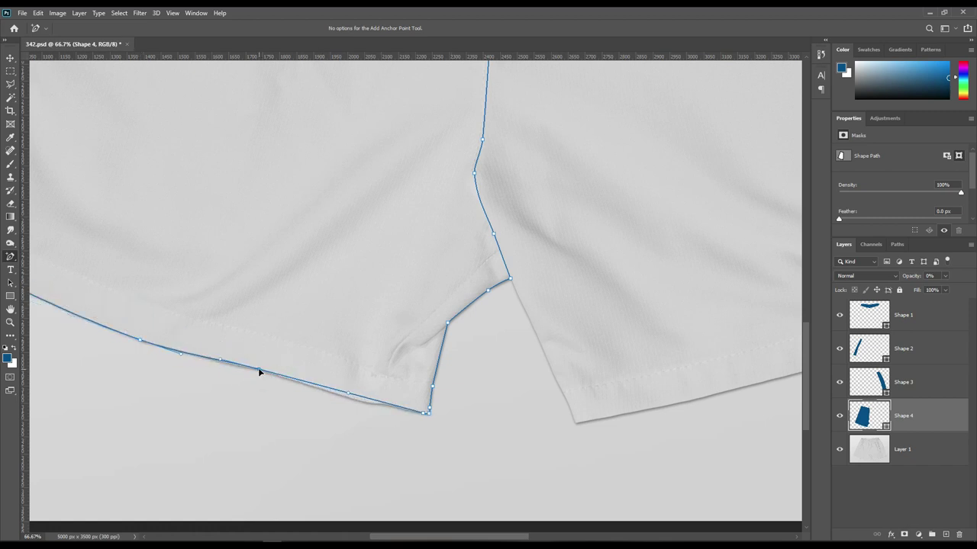
left_click(296, 379)
left_click(317, 386)
left_click(345, 396)
scroll(410, 366, "left", 5)
scroll(410, 366, "up", 1)
right_click(289, 299)
left_click(331, 338)
scroll(468, 294, "down", 3)
scroll(484, 256, "up", 10)
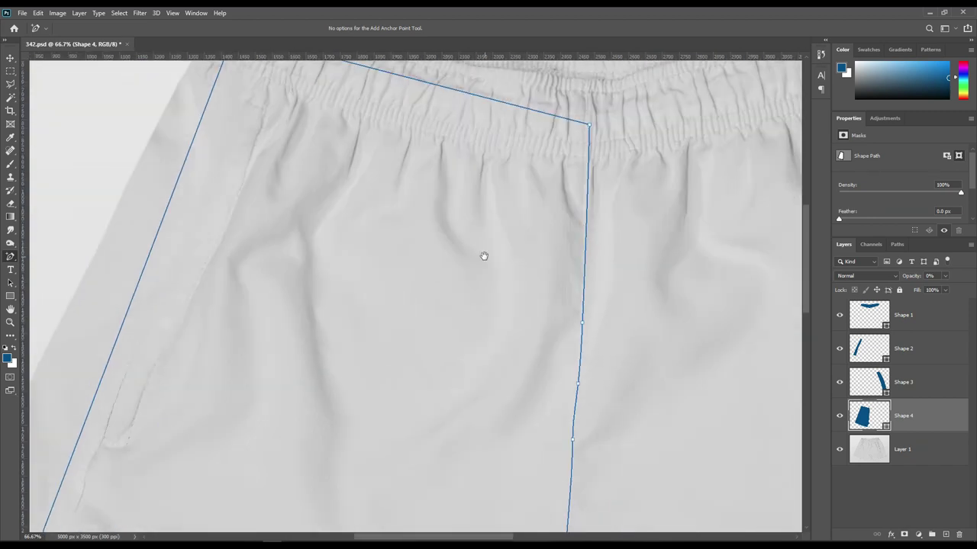
key("ctrl+0")
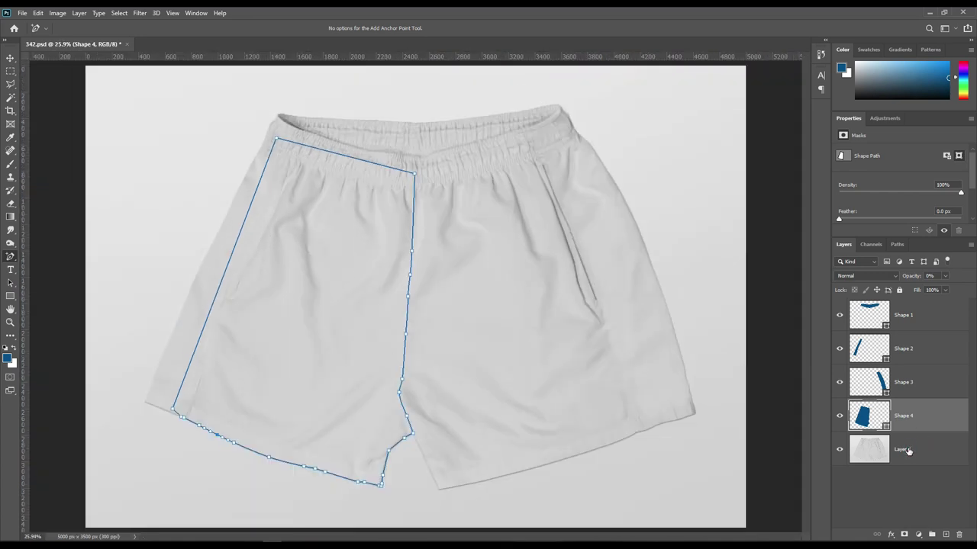
left_click(908, 450)
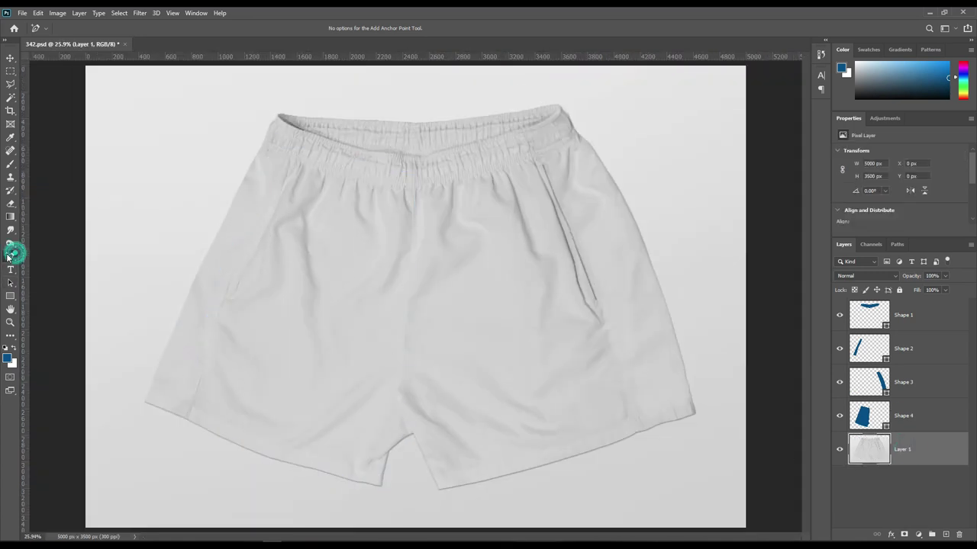
- Draw Shape 5 around the right front panel from waistband to crotch at 0% opacity
left_click_drag(10, 256, 47, 260)
left_click(383, 166)
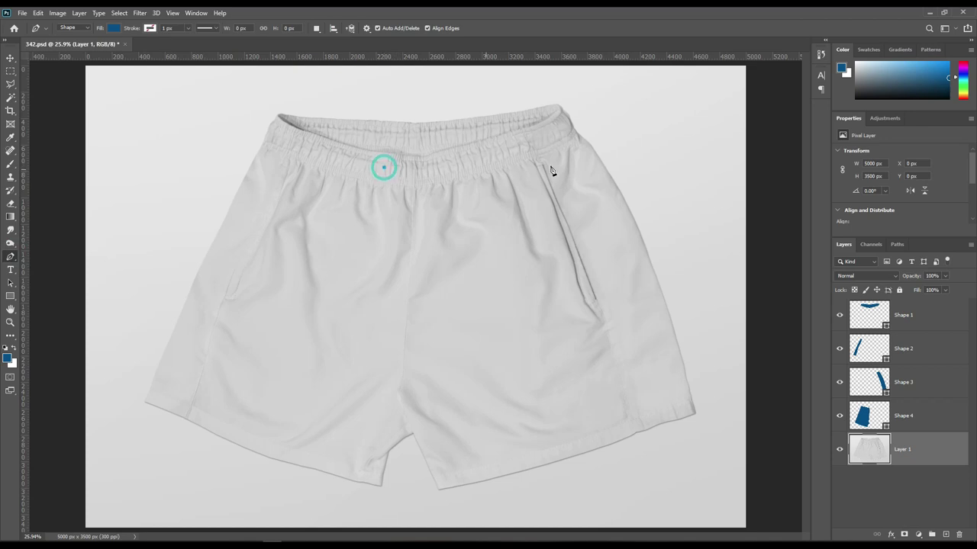
left_click(559, 134)
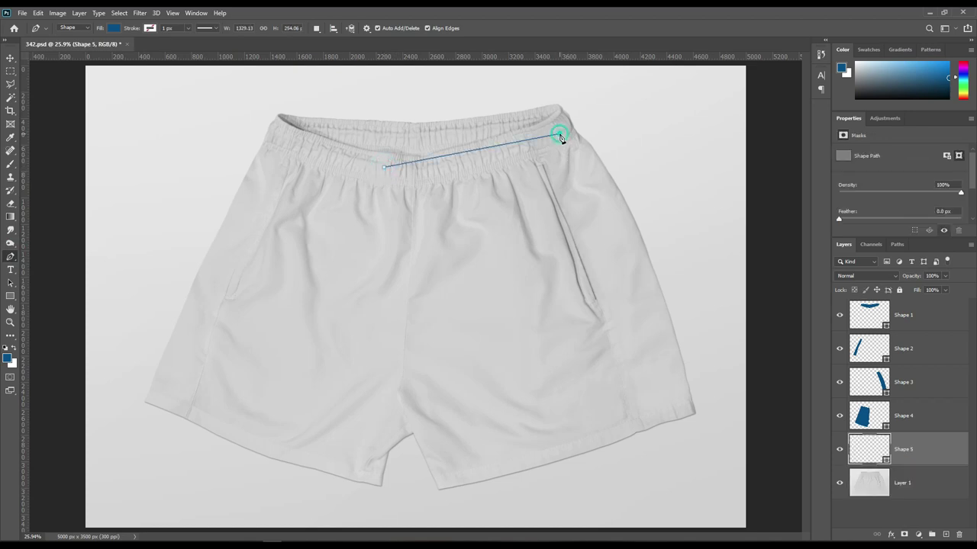
left_click(648, 419)
left_click(441, 488)
left_click(412, 433)
left_click(387, 424)
left_click(384, 167)
key("0")
key("0")
- Add anchor points near the crotch and along the hem so the path follows it
scroll(611, 450, "up", 3)
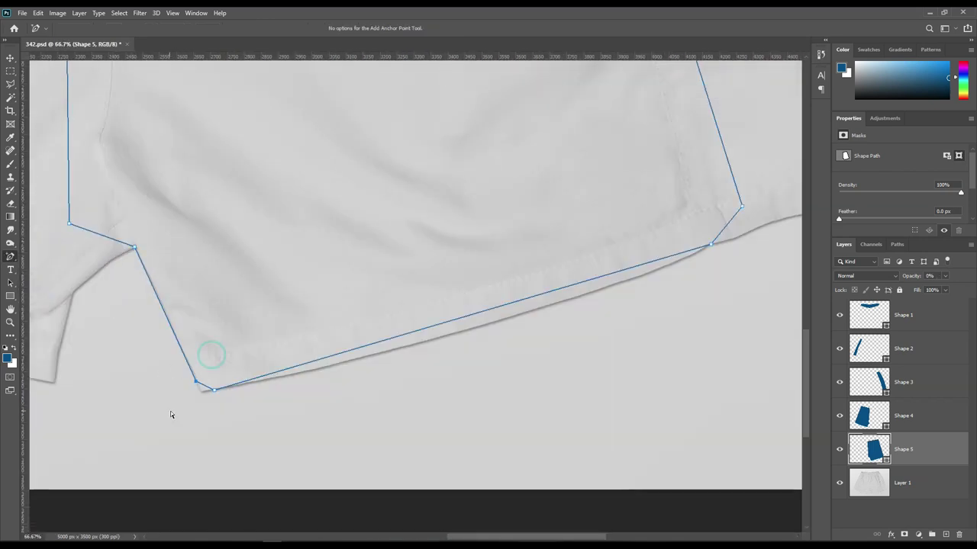
scroll(199, 385, "up", 1)
left_click(385, 279)
left_click(410, 333)
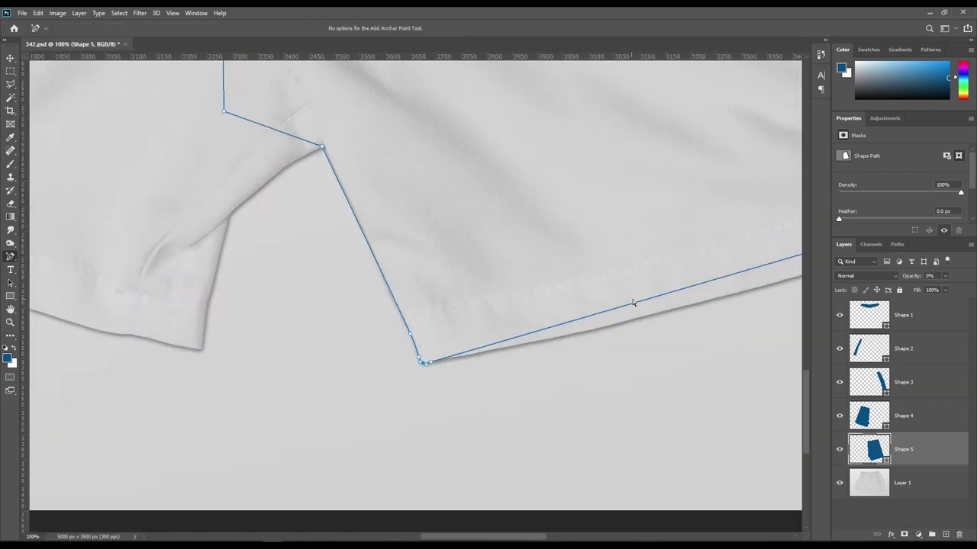
scroll(366, 201, "right", 5)
left_click(519, 197)
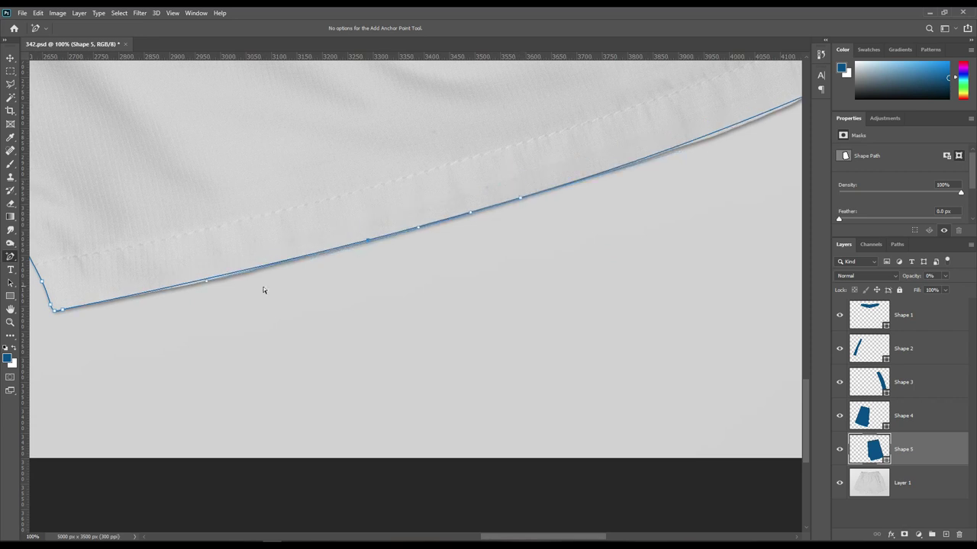
mouse_move(673, 229)
left_mouse_down()
mouse_move(555, 226)
mouse_move(531, 258)
left_mouse_up()
key("ctrl+0")
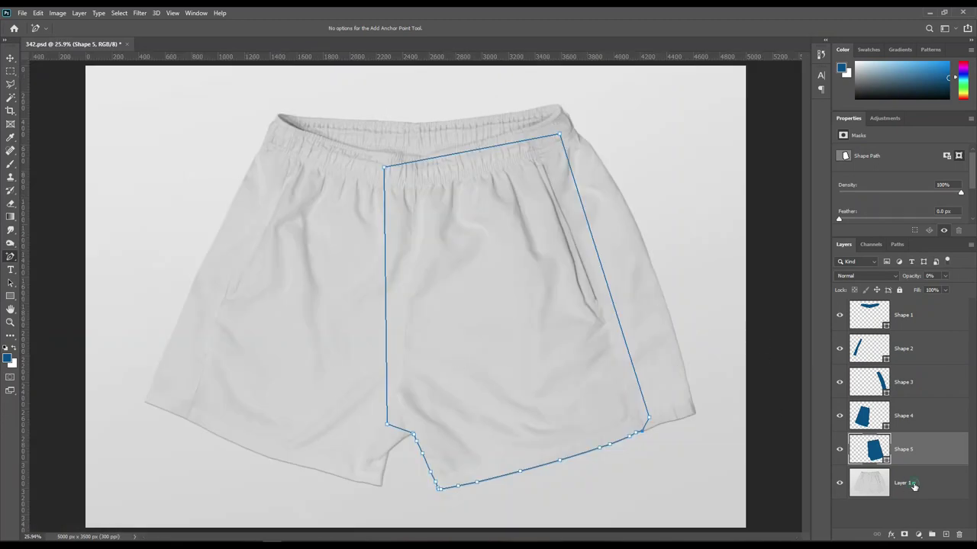
left_click(913, 486)
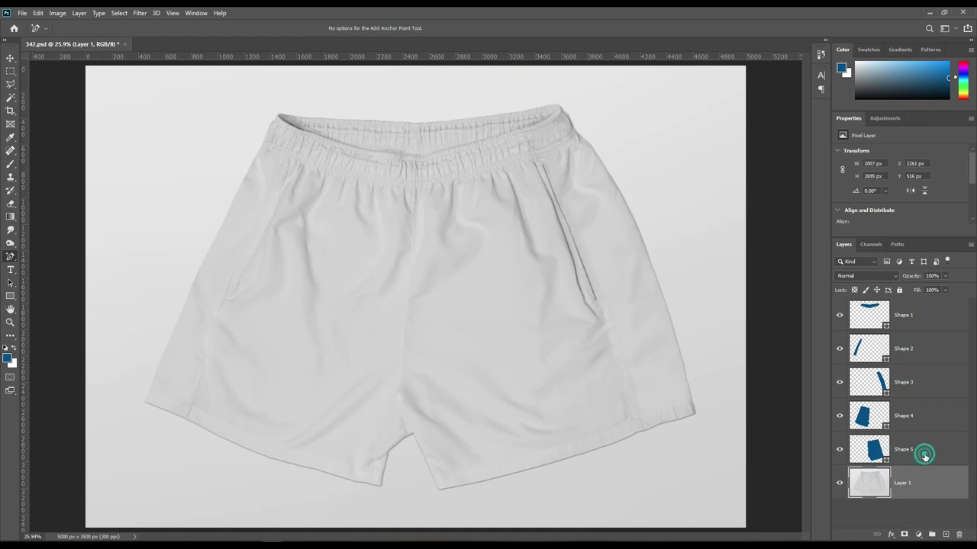
- Mask Shape 5 at 100% opacity, hiding its overlap with Shapes 4, 3, 2 and the waistband
left_click(924, 457)
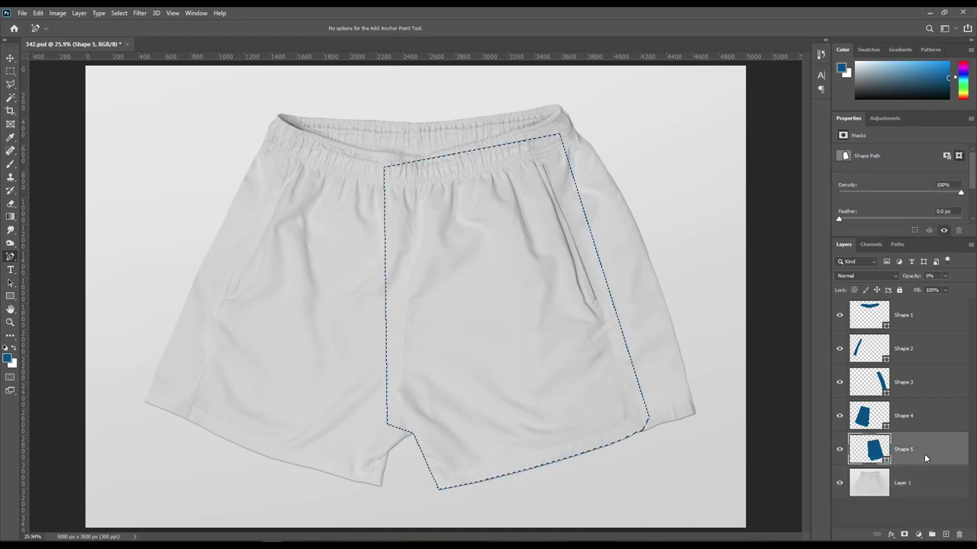
left_click(904, 535)
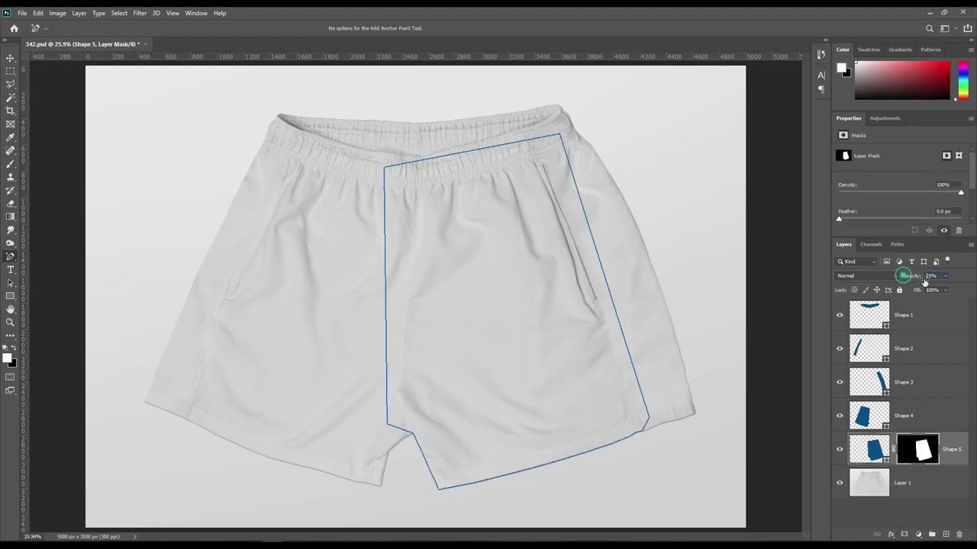
left_click_drag(910, 276, 973, 285)
left_click(884, 423, "ctrl")
left_click(887, 390, "ctrl+shift")
left_click(885, 357, "ctrl+shift")
left_click(885, 324, "ctrl+shift")
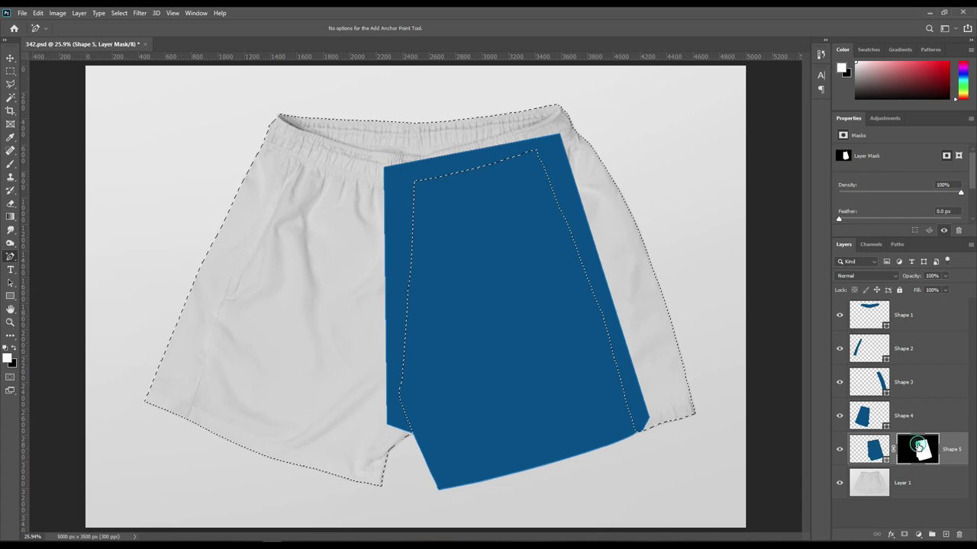
key("Delete")
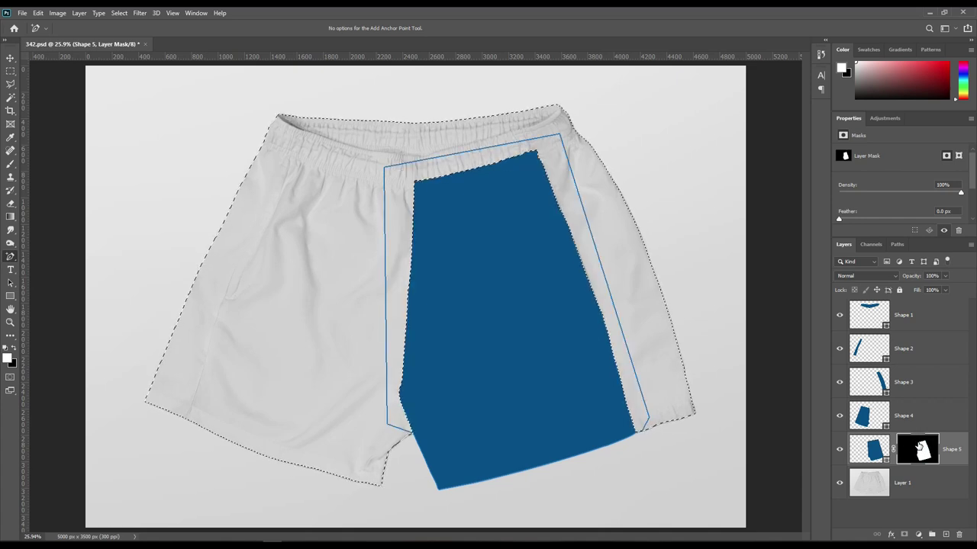
key("ctrl+d")
- Mask Shape 4 at 100% opacity, hiding its overlap with both side panels and the waistband
left_click(919, 417)
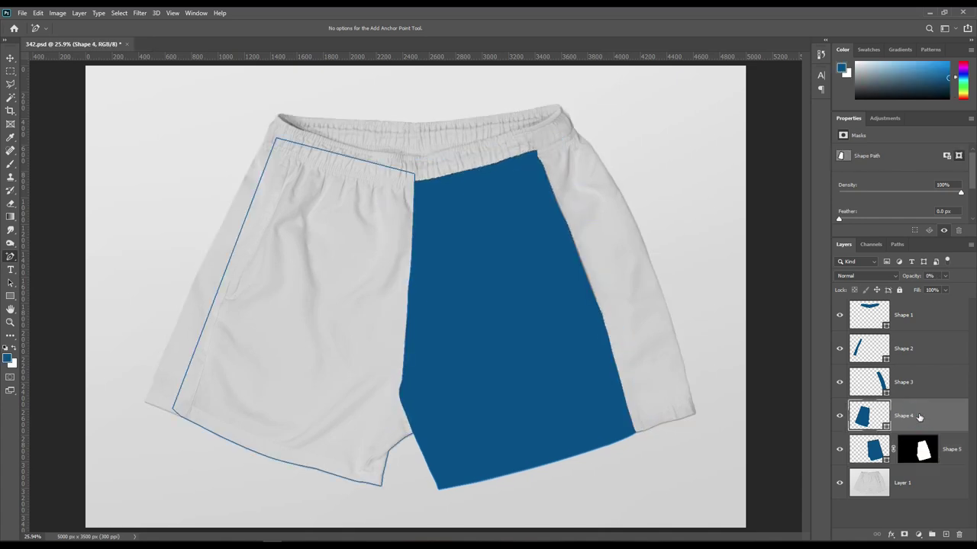
left_click(883, 424, "ctrl")
left_click(905, 535)
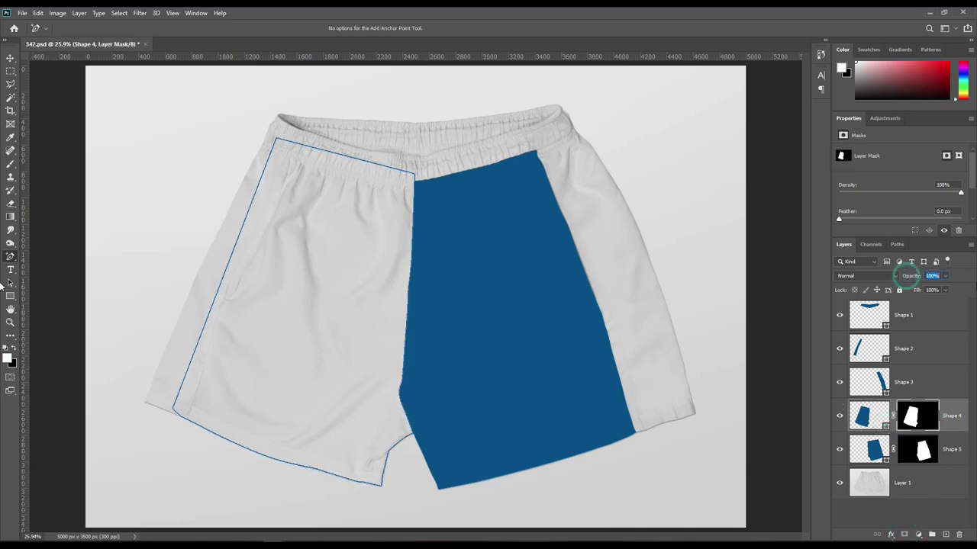
left_click_drag(906, 279, 972, 287)
left_click(885, 396, "ctrl")
left_click(885, 358, "ctrl+shift")
left_click(885, 327, "ctrl+shift")
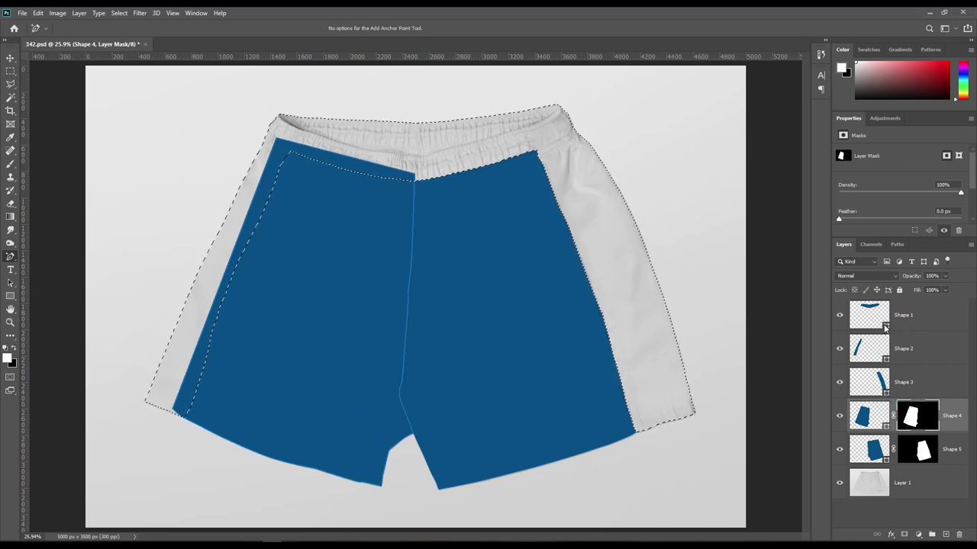
left_click(911, 415)
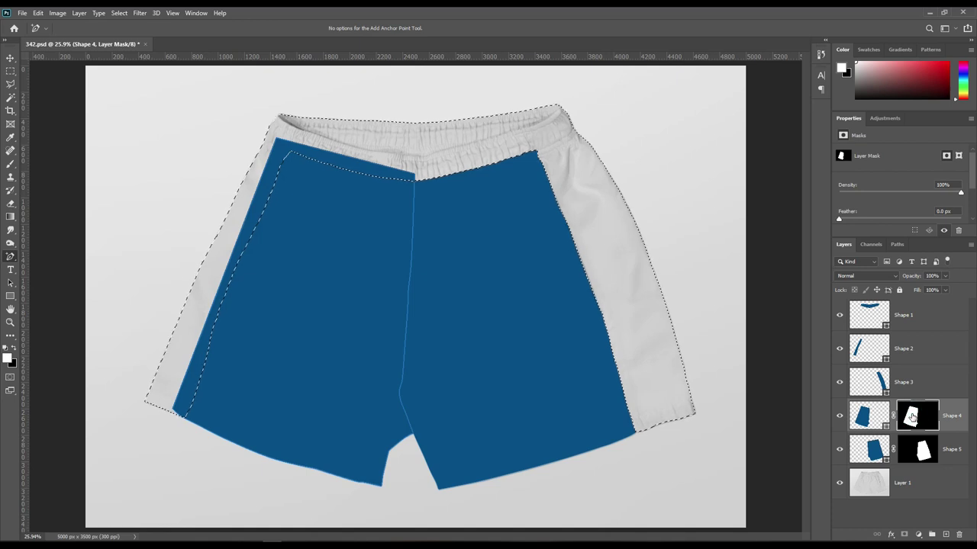
key("Delete")
key("ctrl+d")
left_click(927, 385)
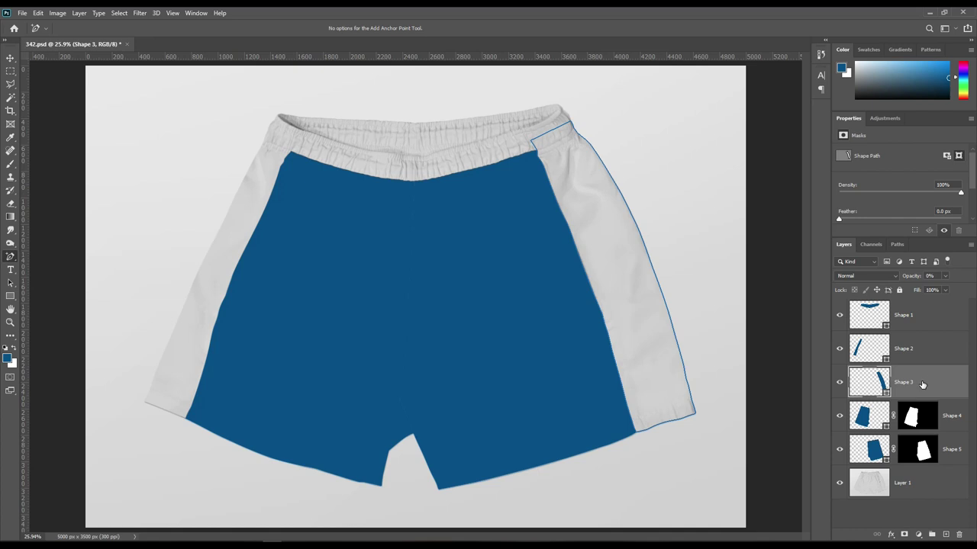
- Mask Shape 3 at 100% opacity, hiding its overlap with the waistband
left_click(883, 389, "ctrl")
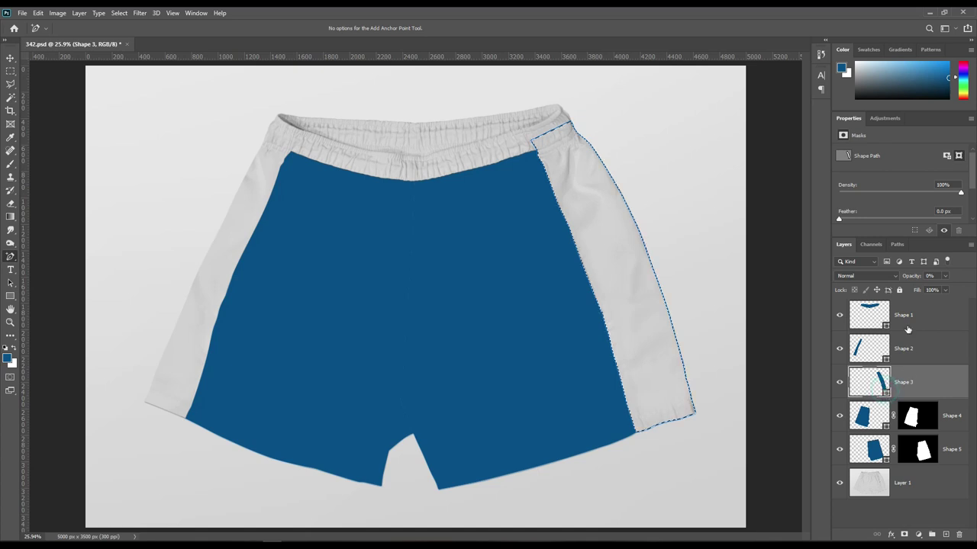
left_click(902, 534)
key("ctrl+z")
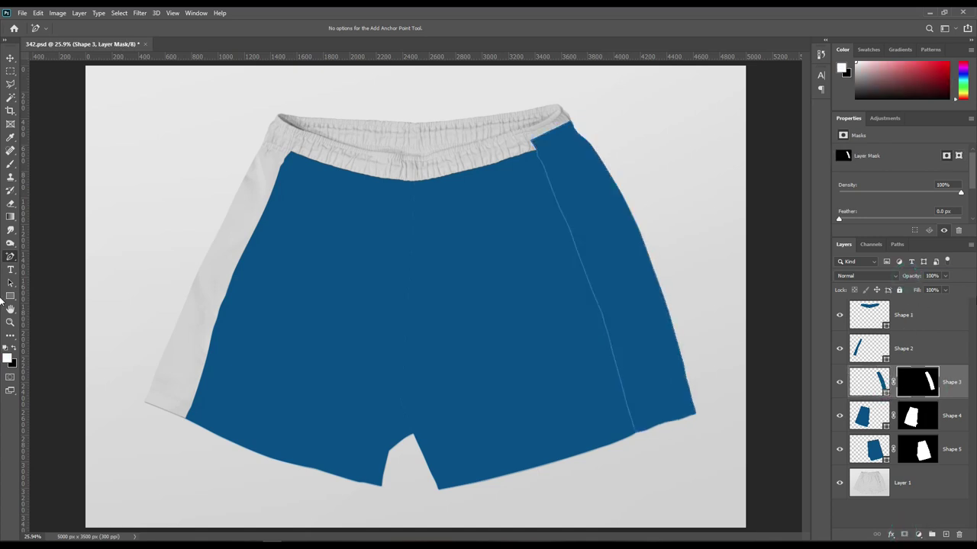
left_click(887, 328, "ctrl")
key("Delete")
key("ctrl+d")
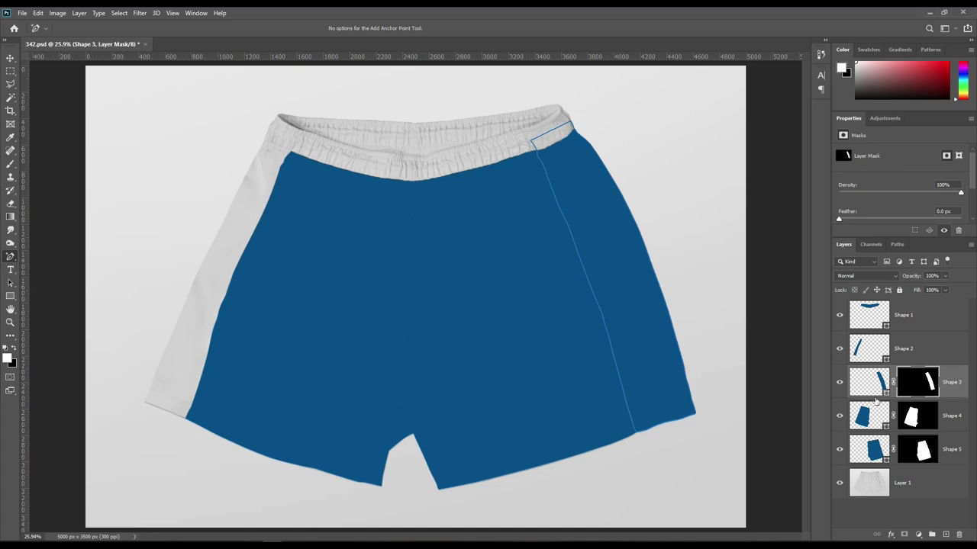
- Mask Shape 2 and Shape 1 at 100% opacity, hiding Shape 2's waistband overlap
left_click(840, 349)
left_click(942, 361)
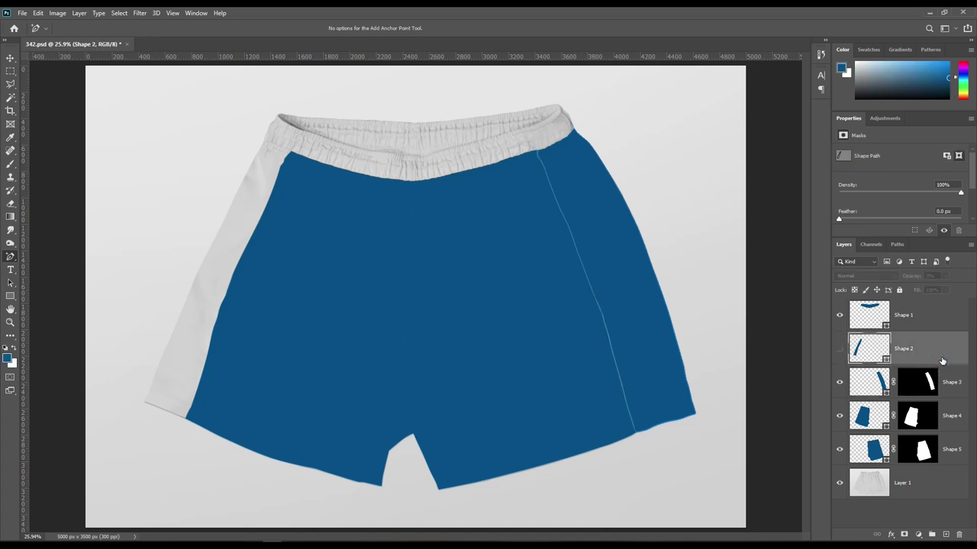
left_click(840, 348)
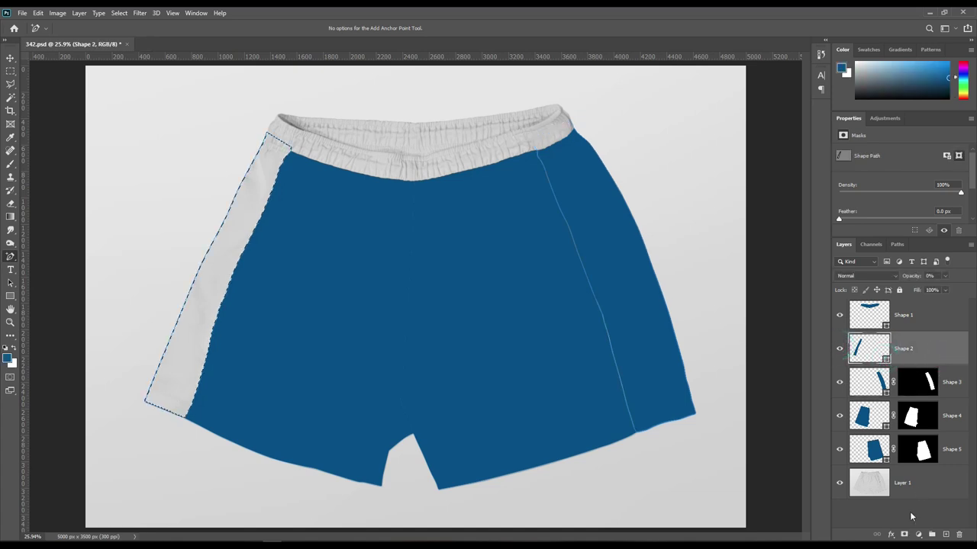
left_click(902, 536)
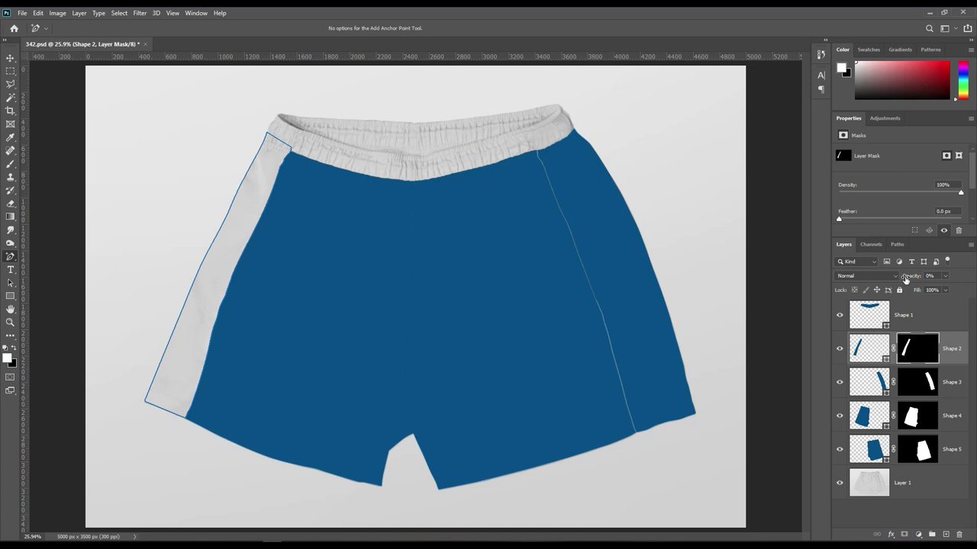
left_click_drag(905, 277, 974, 283)
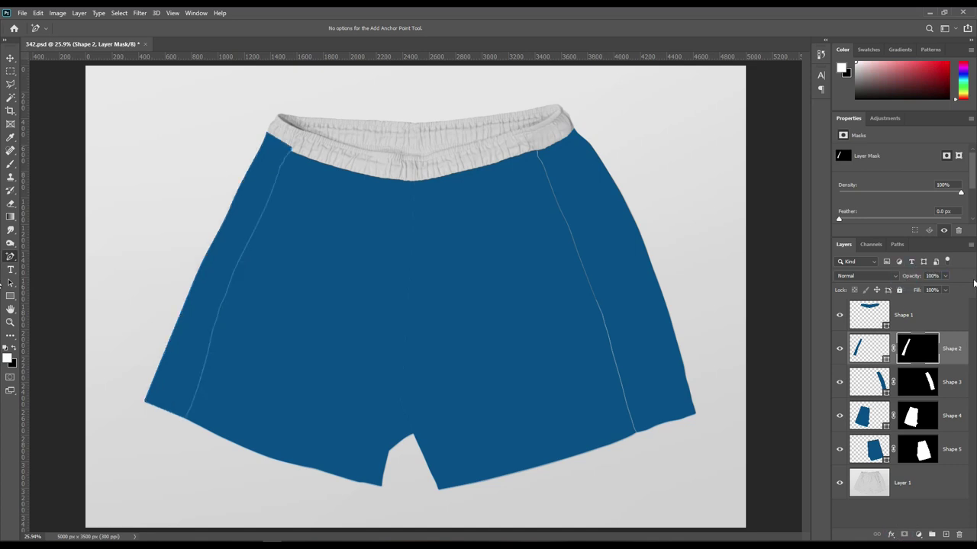
left_click(870, 314, "ctrl")
key("Delete")
left_click(910, 319)
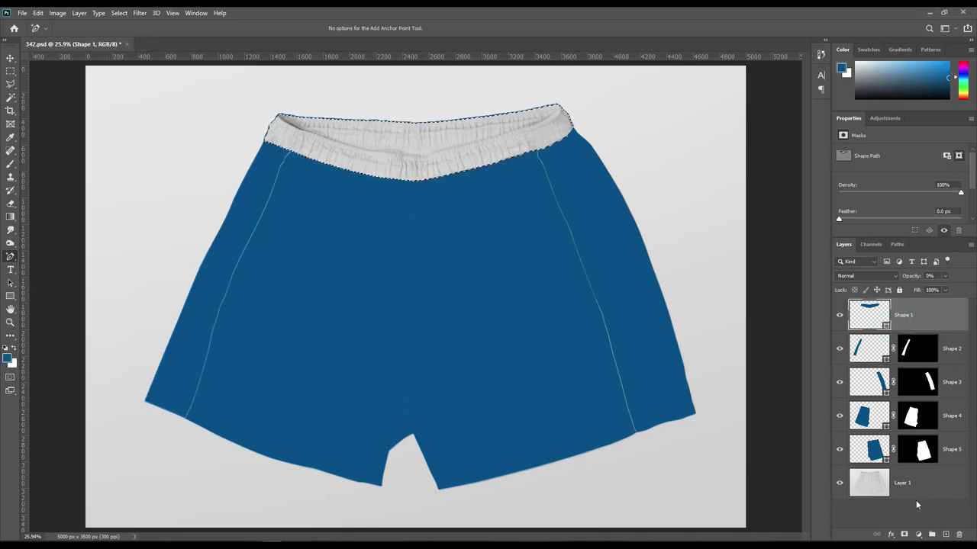
left_click(904, 534)
left_click_drag(919, 280, 2, 288)
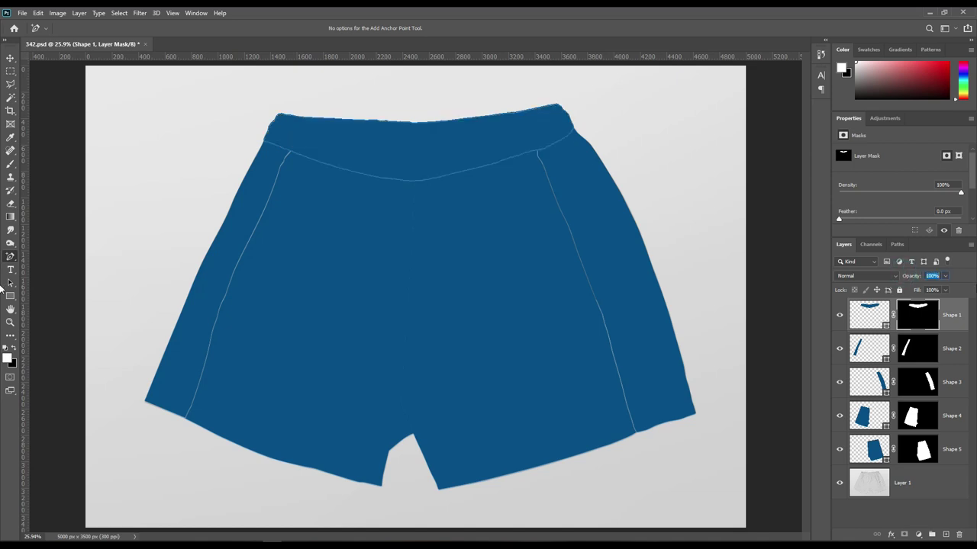
left_click(899, 521)
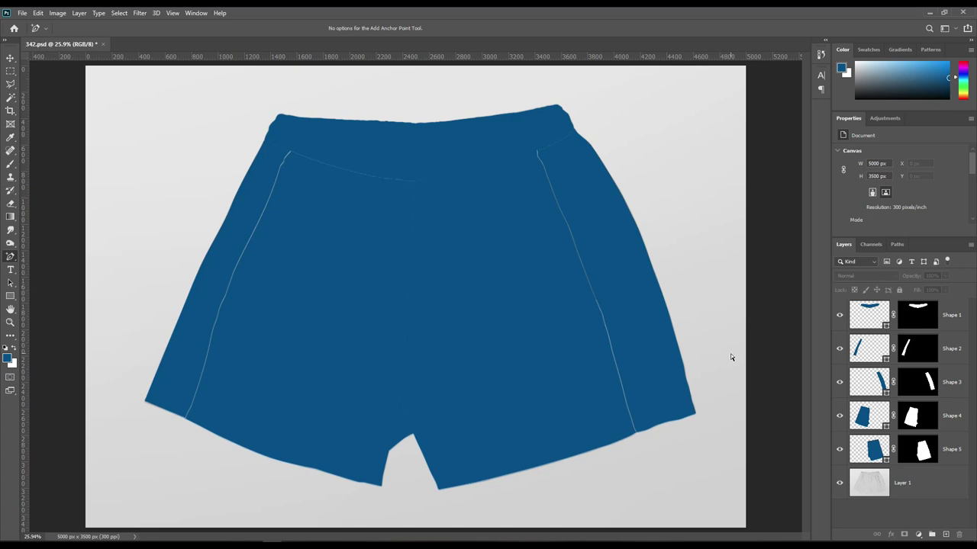
- Zoom in to inspect the blue panel edges, then fit the shorts back in view
key("ctrl+plus")
key("ctrl+plus")
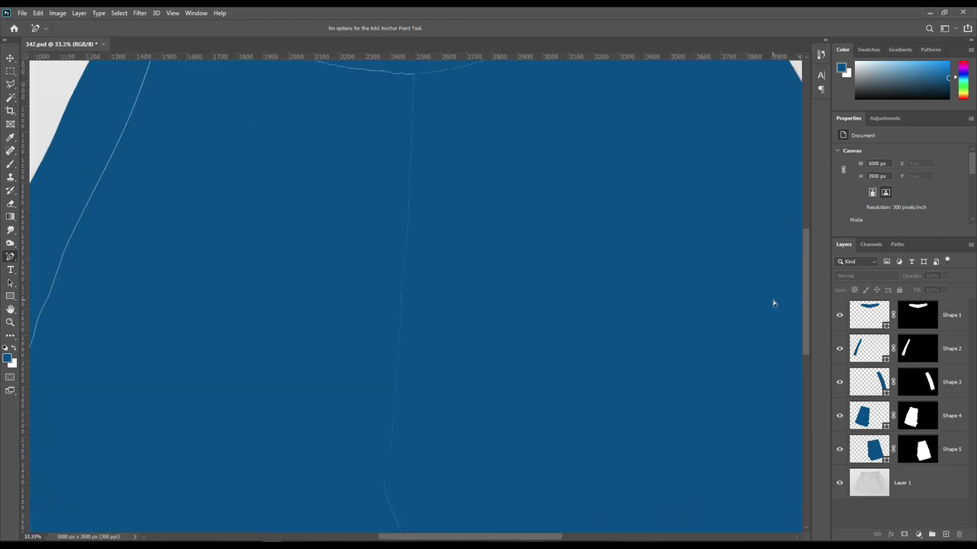
key("ctrl+plus")
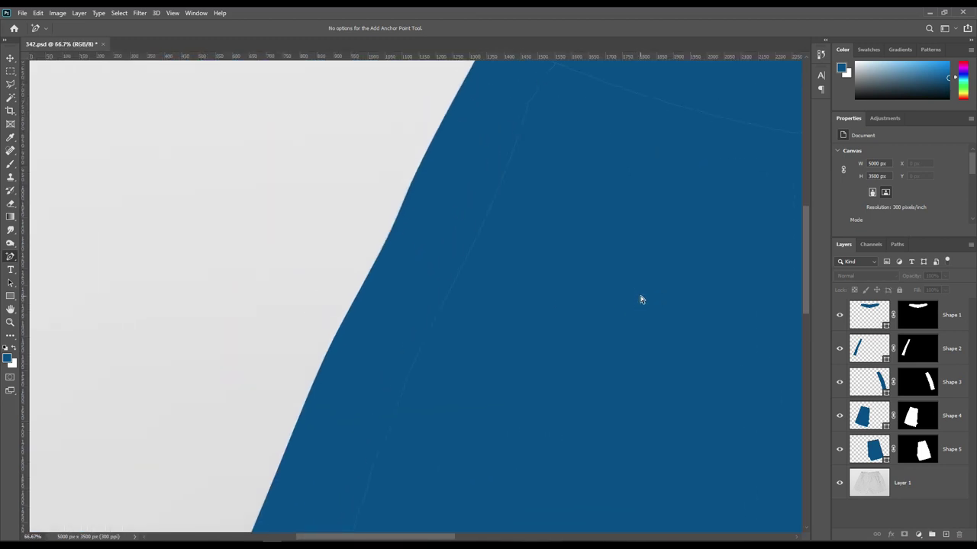
key("ctrl+0")
left_click(910, 511)
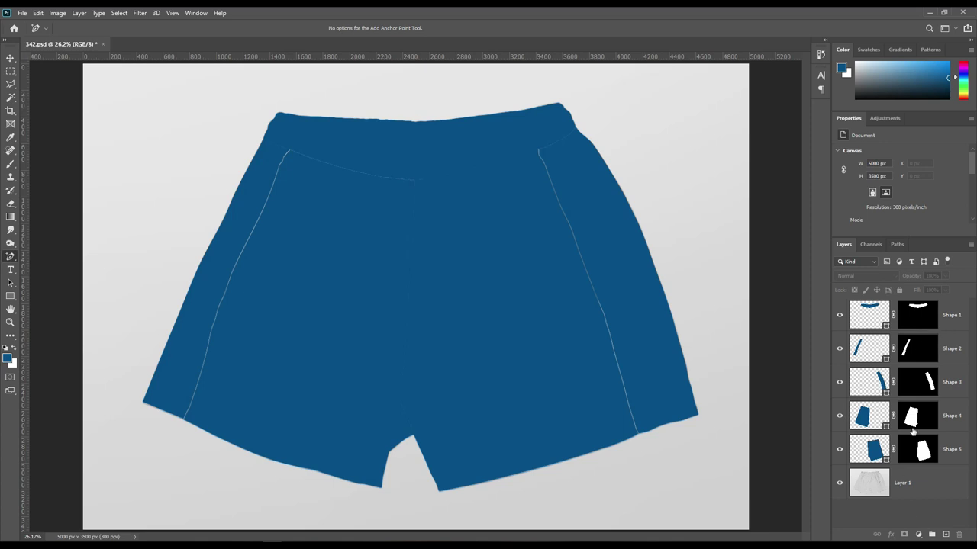
- Group Shapes 1–5 into a hidden group named Object 2D
left_click(952, 454)
left_click(952, 315, "shift")
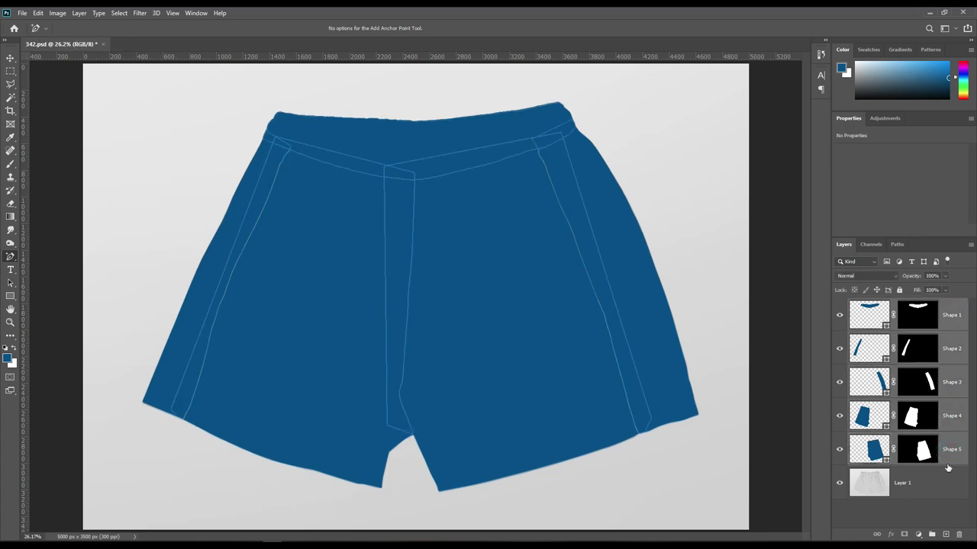
left_click_drag(950, 452, 932, 534)
left_click(840, 305)
double_click(876, 304)
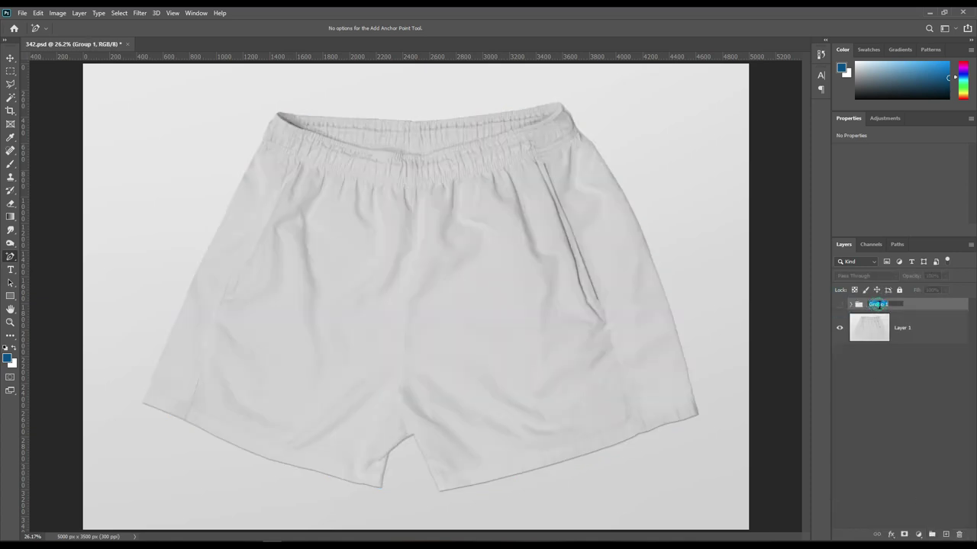
key("Return")
left_click(918, 326)
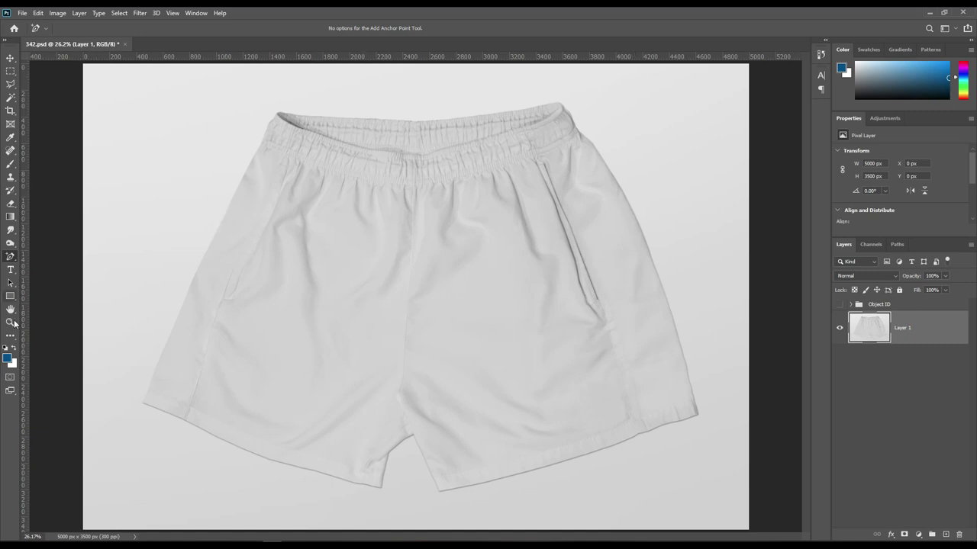
- Draw a tall rectangle over the shorts' left side and stretch its bottom further down
key("u")
left_click_drag(206, 91, 302, 454)
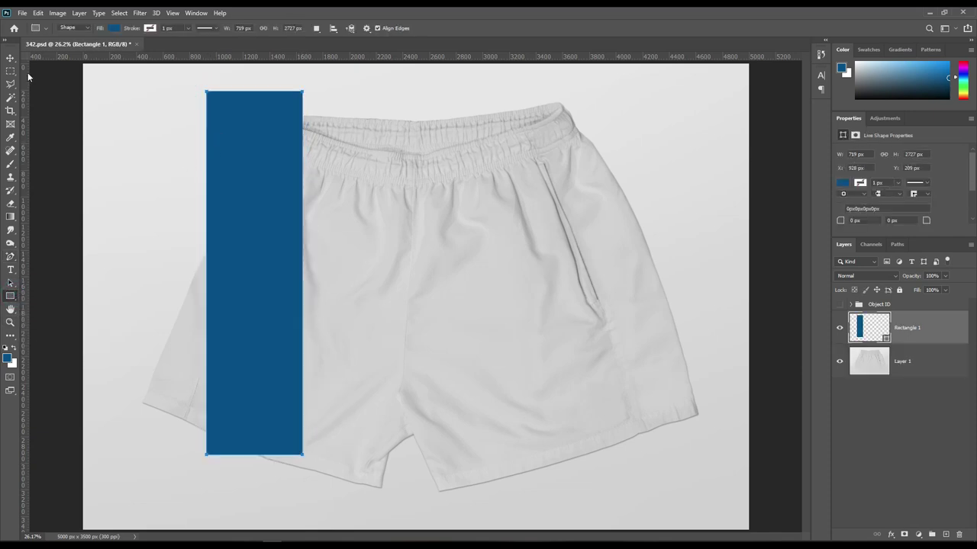
left_click(11, 59)
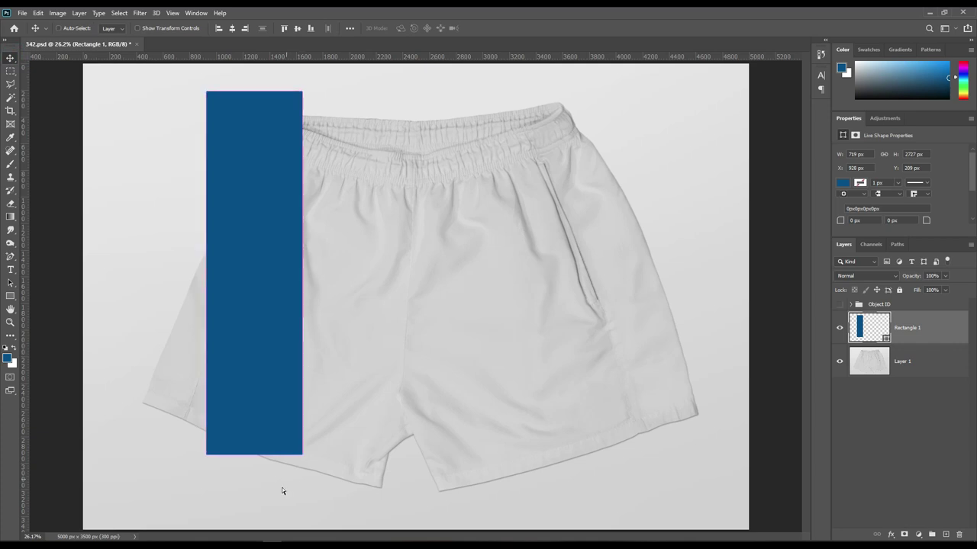
key("ctrl+t")
left_click_drag(255, 454, 255, 479)
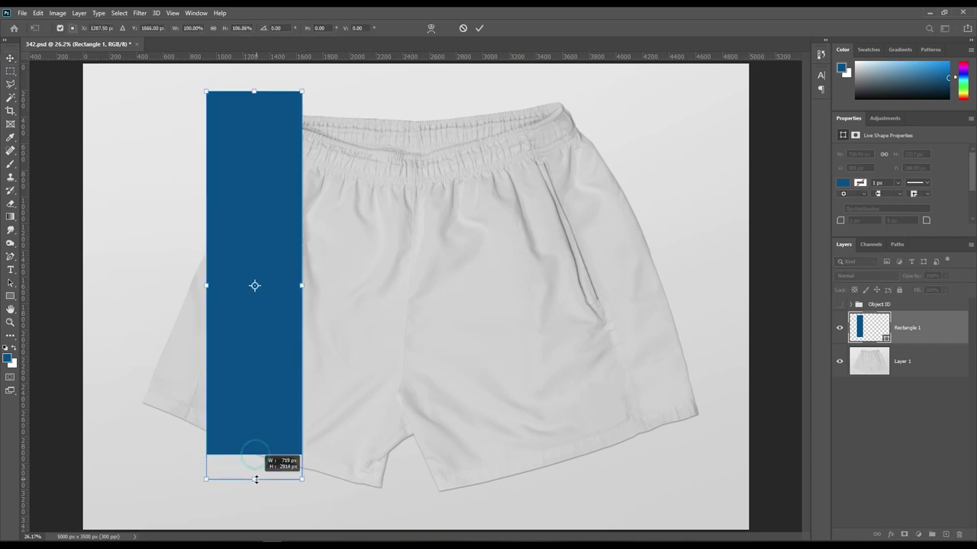
left_click(479, 28)
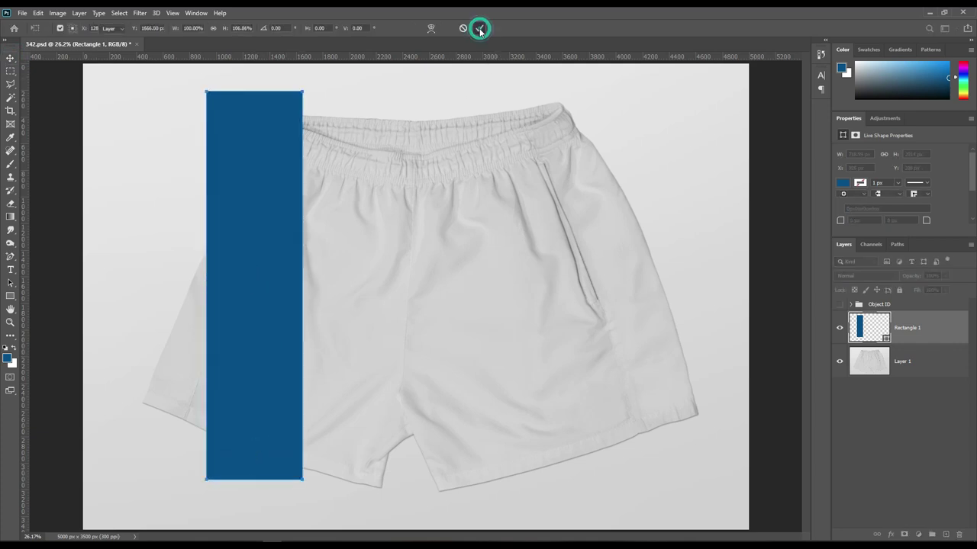
- Fill Rectangle 1 near-black, convert it to a smart object and set 43% opacity
double_click(885, 338)
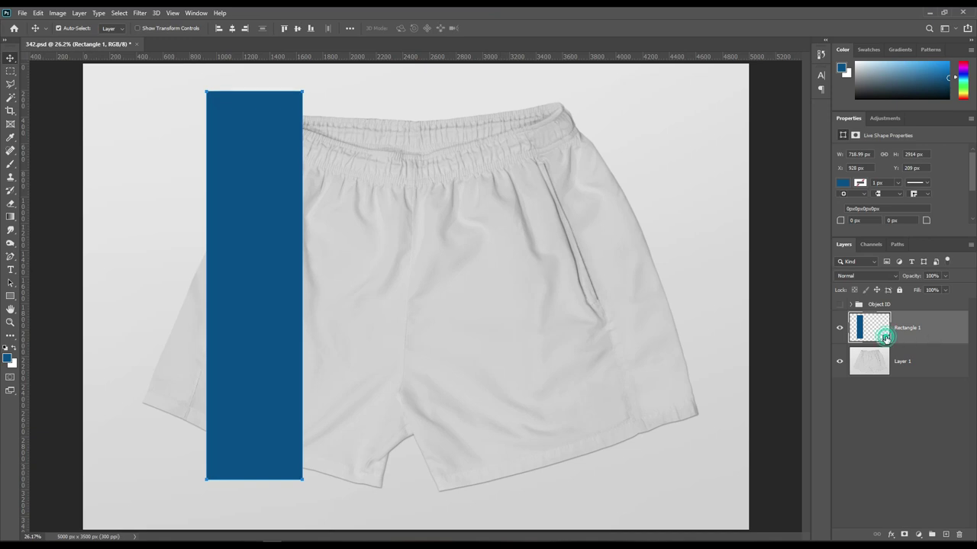
mouse_move(610, 371)
left_mouse_down()
mouse_move(492, 471)
mouse_move(503, 441)
left_mouse_up()
left_click(740, 321)
left_click(910, 328)
right_click(910, 329)
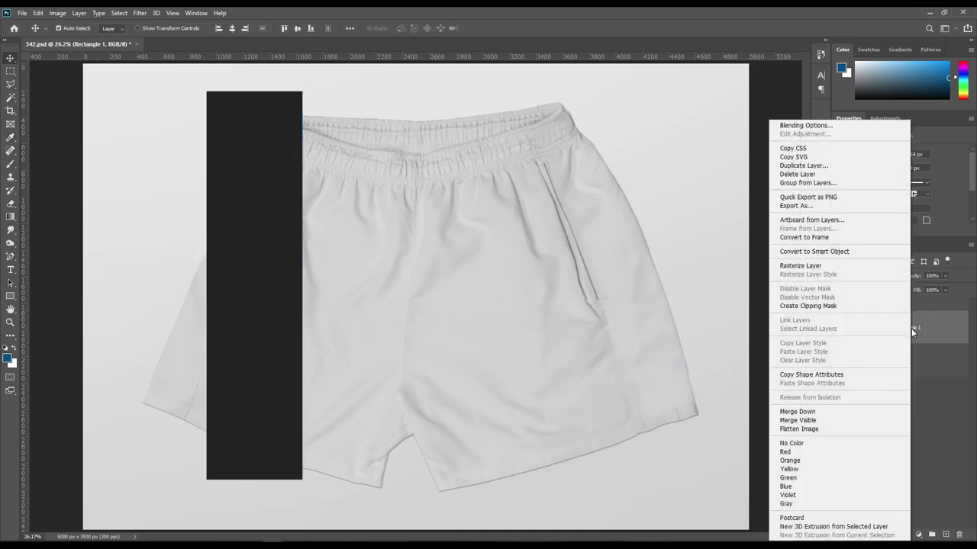
left_click(827, 253)
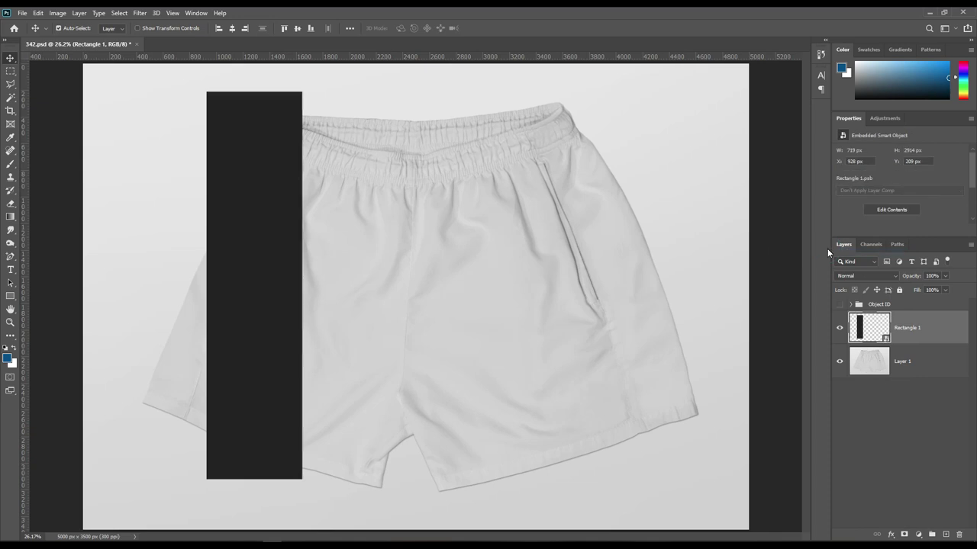
left_click_drag(911, 275, 879, 279)
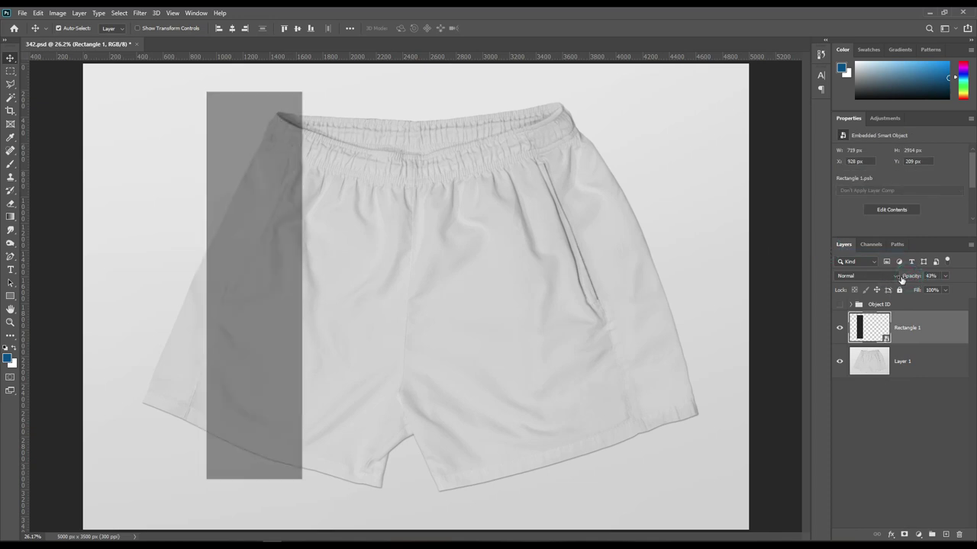
key("ctrl+t")
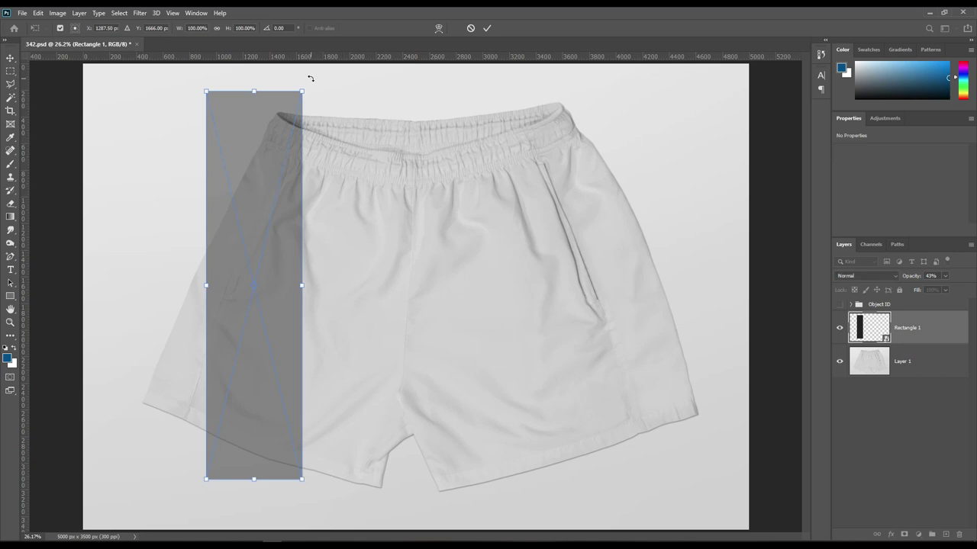
- Rotate Rectangle 1 about 24° and position it over the shorts' left side
left_click_drag(311, 78, 377, 143)
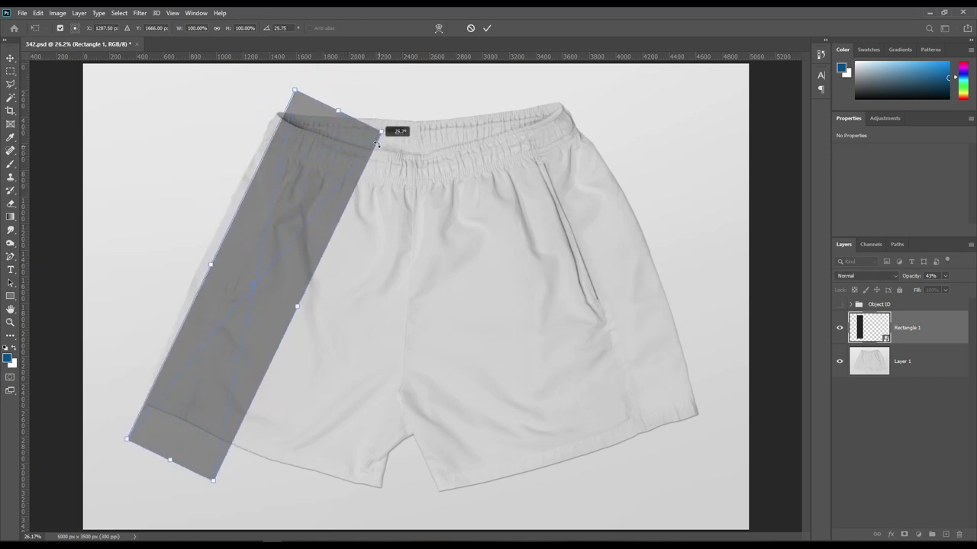
left_click_drag(307, 203, 275, 188)
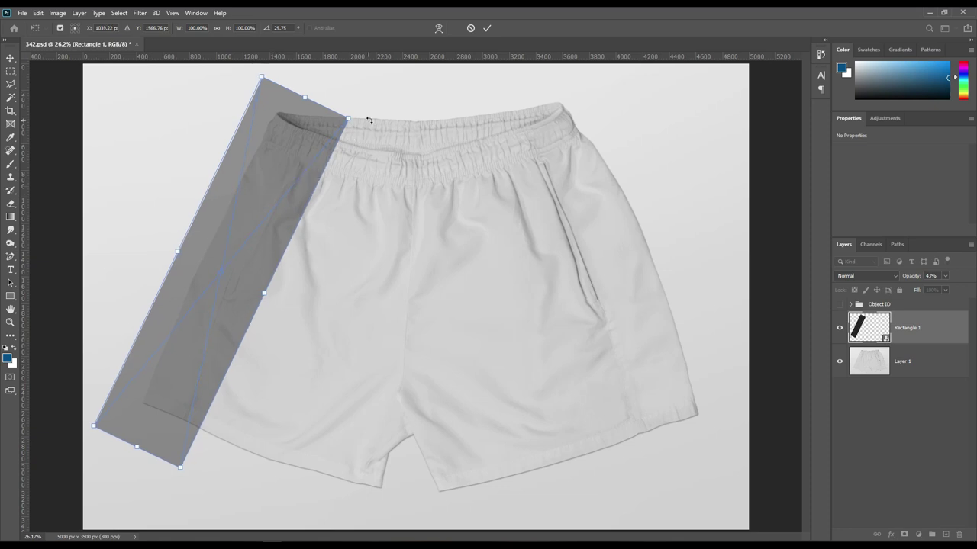
left_click_drag(370, 118, 370, 109)
left_click_drag(280, 196, 286, 196)
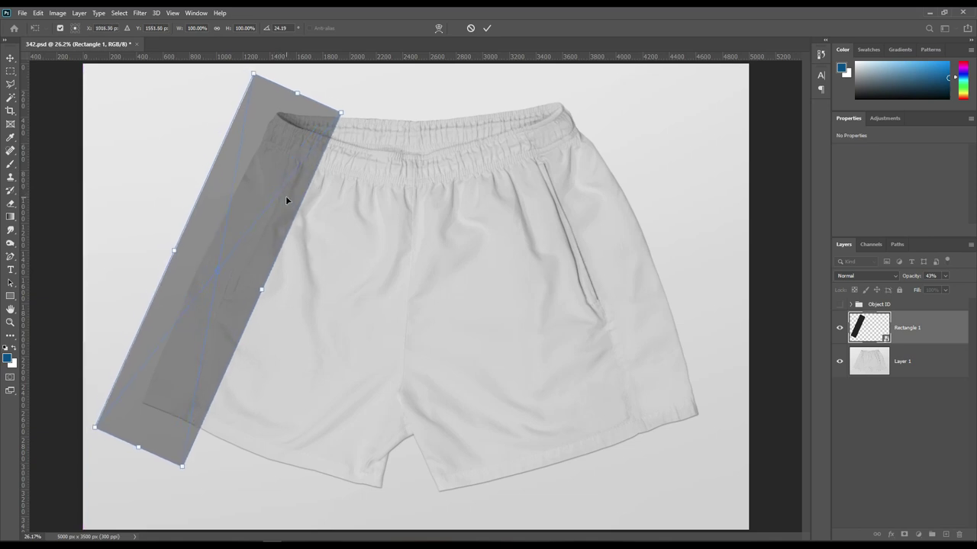
- Warp Rectangle 1 with a flipped Arch style and a reduced, nearly straight bend
right_click(265, 186)
left_click(309, 295)
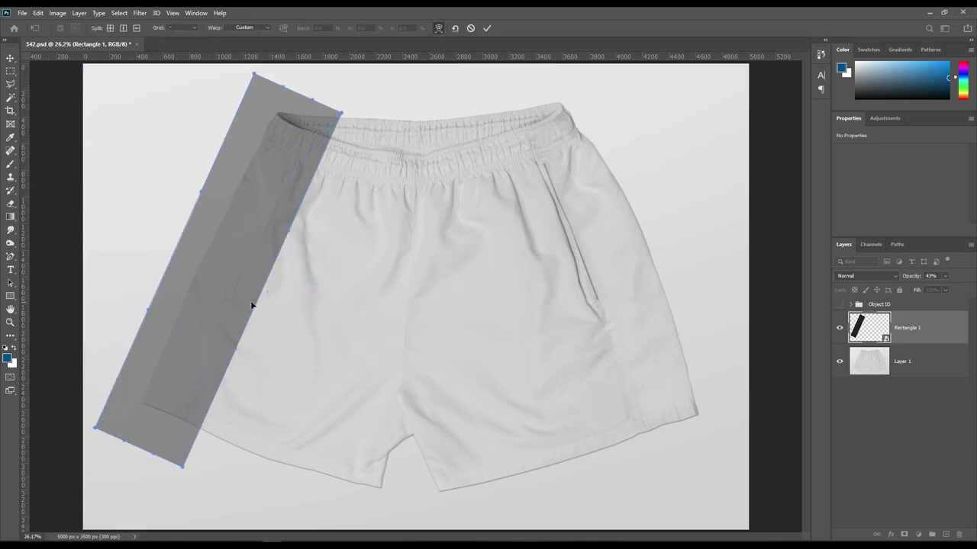
left_click(256, 28)
left_click(256, 89)
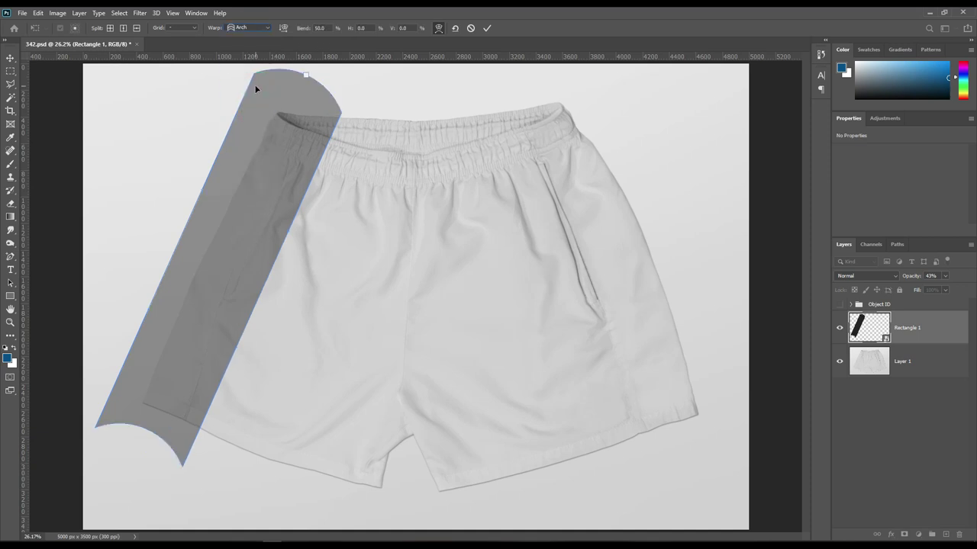
left_click(283, 28)
mouse_move(104, 219)
left_mouse_down()
mouse_move(186, 238)
mouse_move(168, 234)
left_mouse_up()
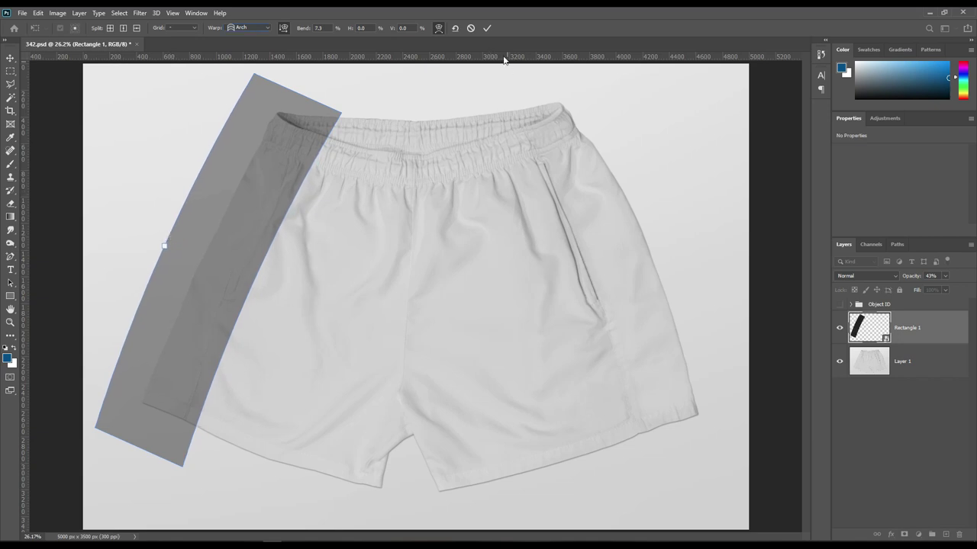
left_click(486, 28)
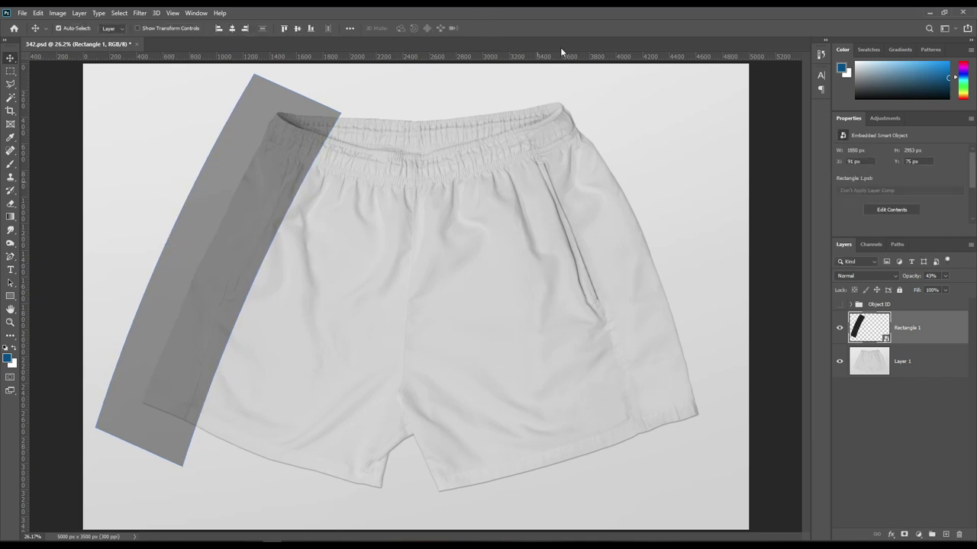
- Mask Rectangle 1 to the Object ID stripe shape at 100% opacity, then draw Rectangle 2 on the right
left_click(851, 304)
left_click(927, 362, "ctrl")
left_click(850, 303)
left_click(904, 534)
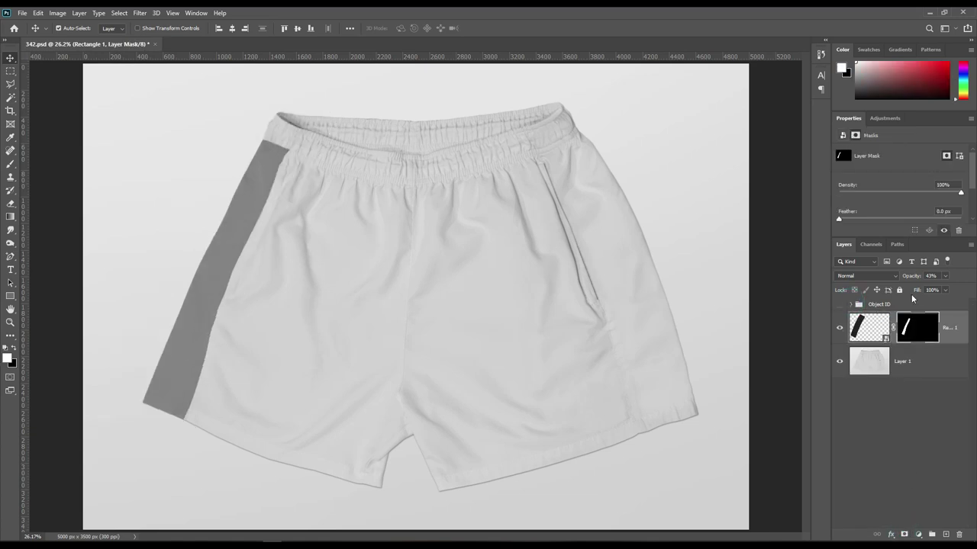
left_click_drag(906, 277, 919, 277)
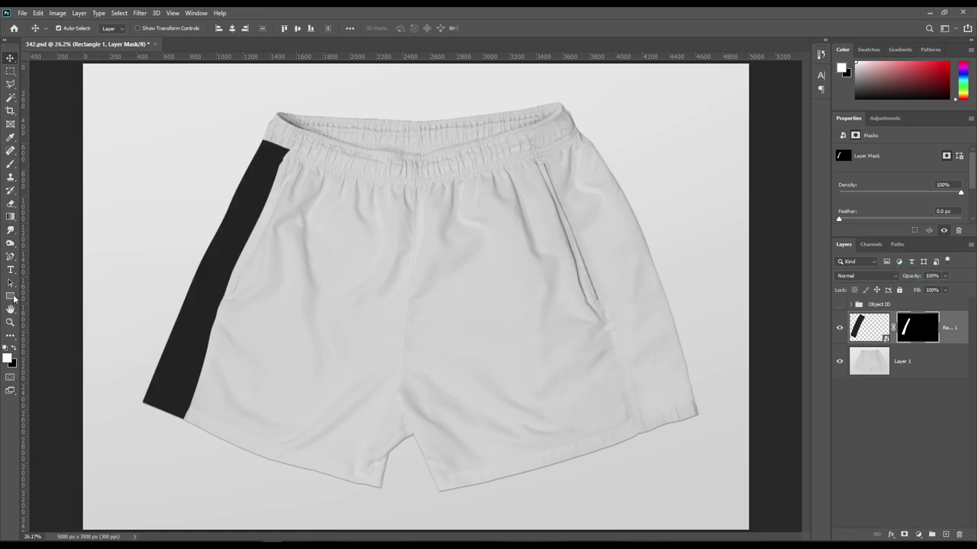
left_click(10, 296)
mouse_move(507, 125)
left_mouse_down()
mouse_move(618, 367)
mouse_move(605, 494)
left_mouse_up()
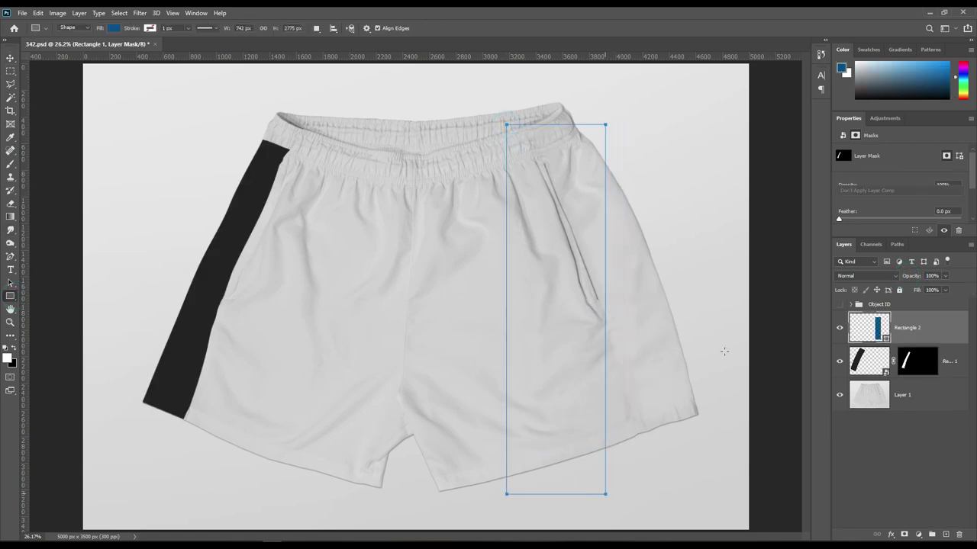
- Fill Rectangle 2 with dark grey #1e1e1e, convert it to a smart object at 60% opacity
double_click(886, 341)
left_click(240, 202)
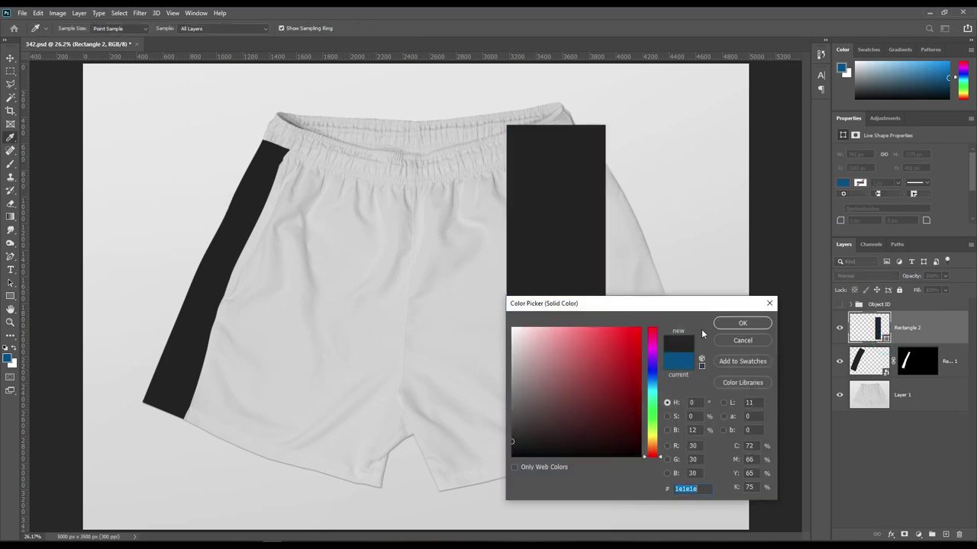
left_click(723, 323)
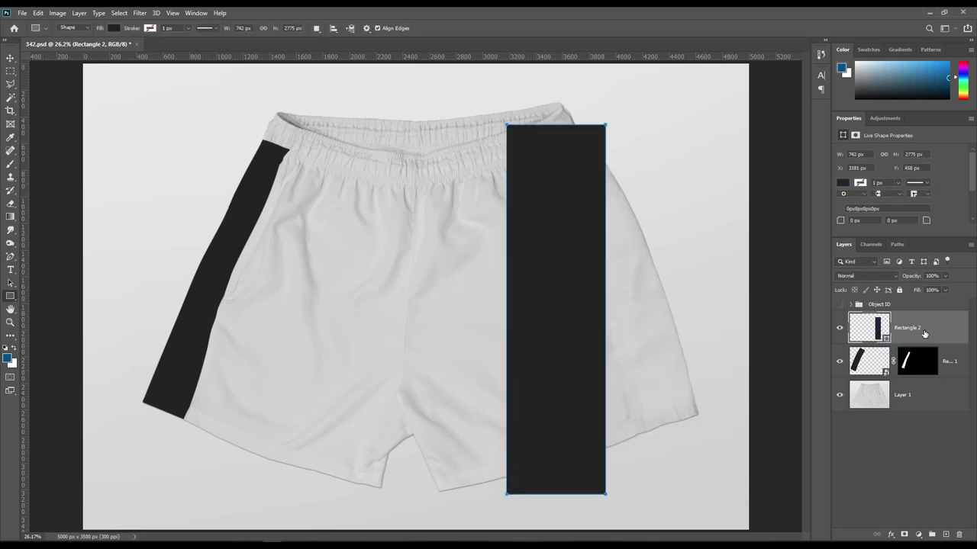
right_click(924, 334)
left_click(846, 253)
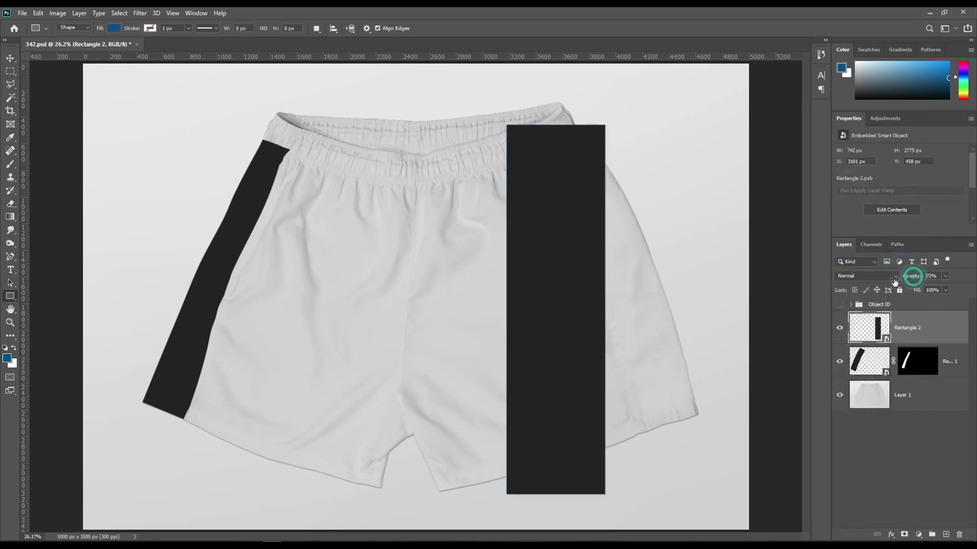
left_click_drag(913, 281, 892, 278)
- Rotate Rectangle 2 about -21.5° and move it over the shorts' right leg
key("ctrl+t")
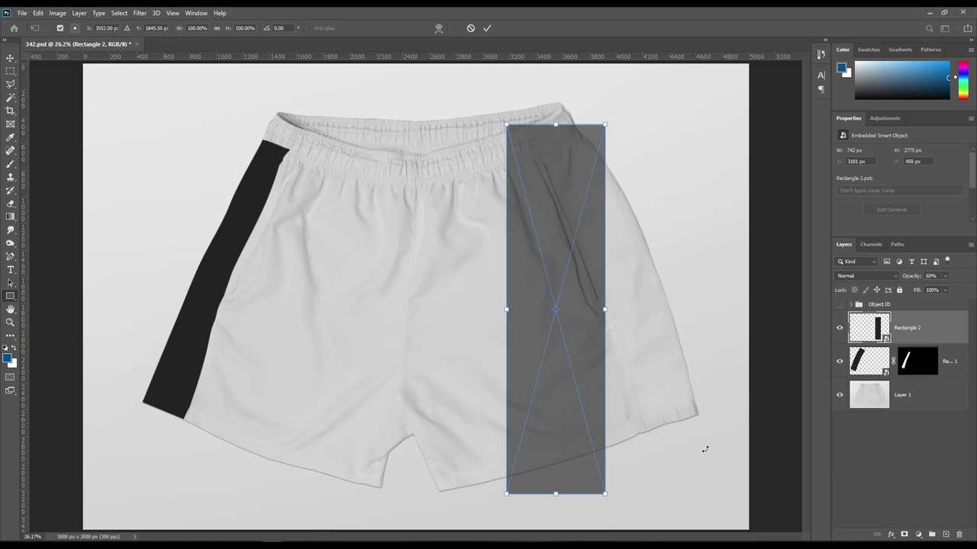
left_click_drag(621, 501, 684, 466)
mouse_move(568, 304)
left_mouse_down()
mouse_move(629, 282)
mouse_move(623, 274)
left_mouse_up()
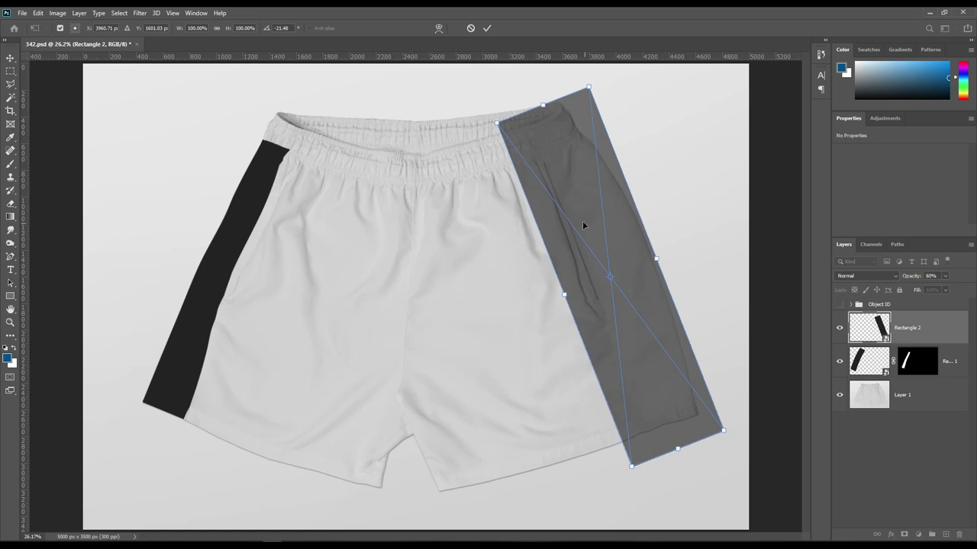
- Warp Rectangle 2 with a flipped Arch style flattened to a slight curve (Bend -9.9)
right_click(582, 221)
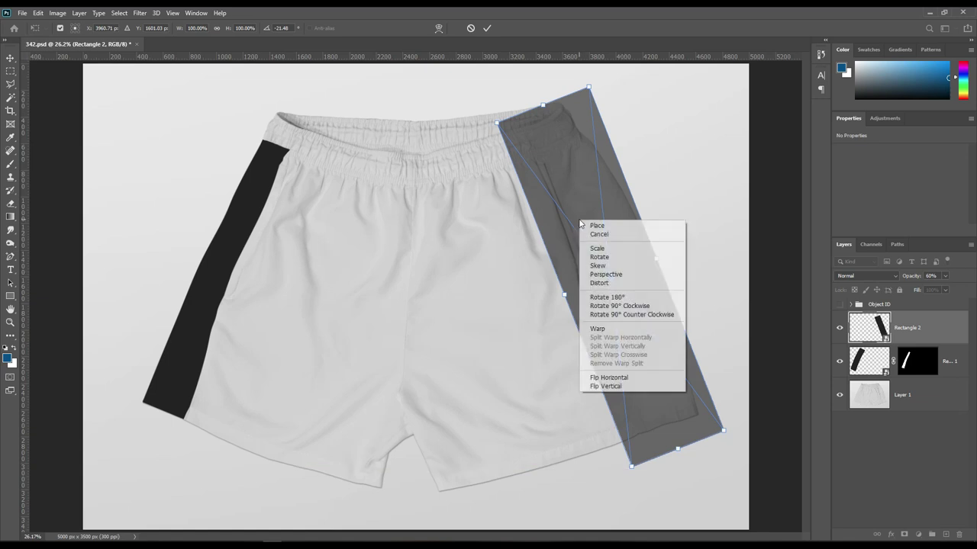
left_click(609, 331)
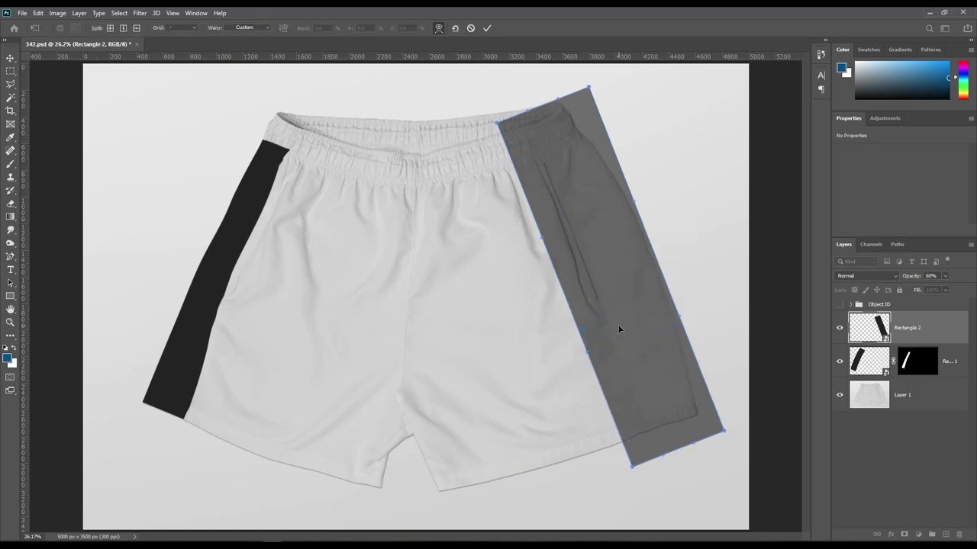
left_click(254, 28)
left_click(246, 88)
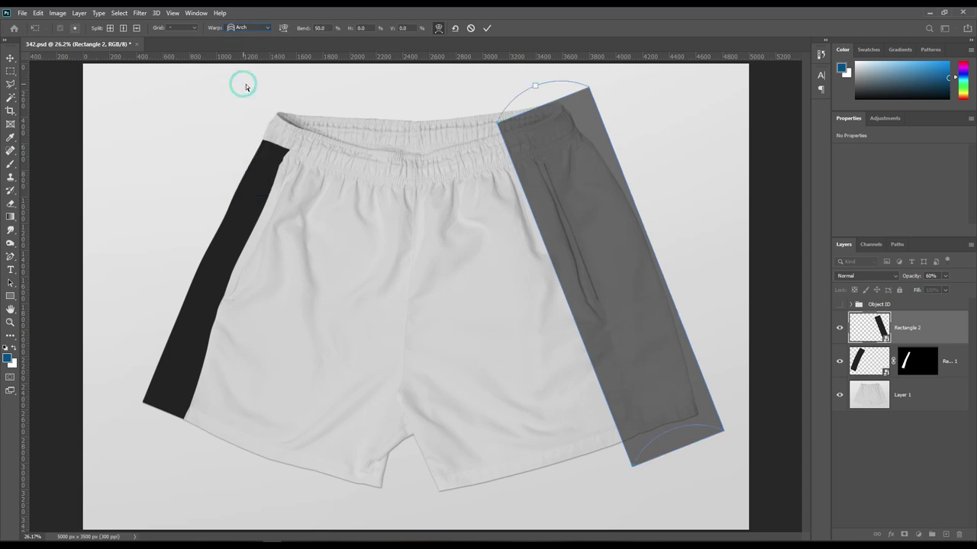
left_click(284, 29)
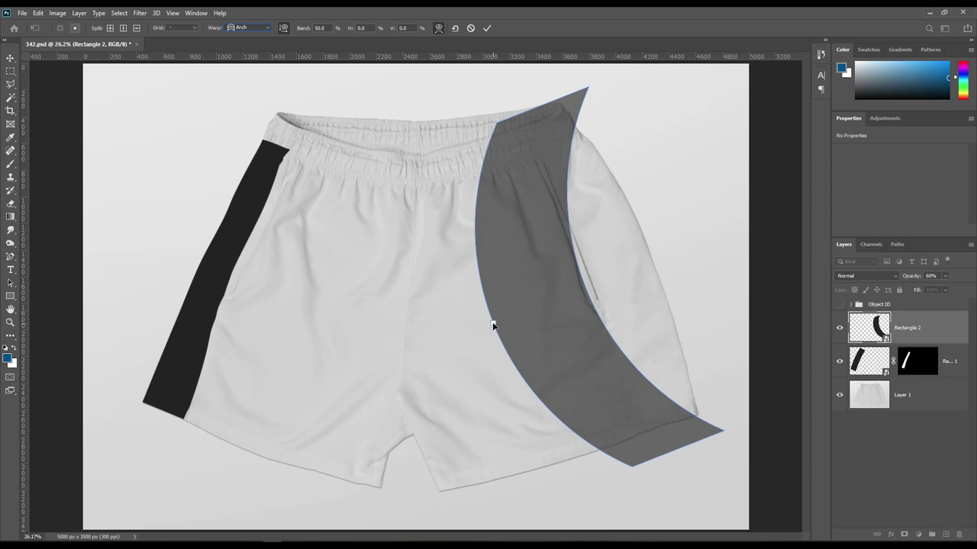
left_click_drag(492, 324, 581, 304)
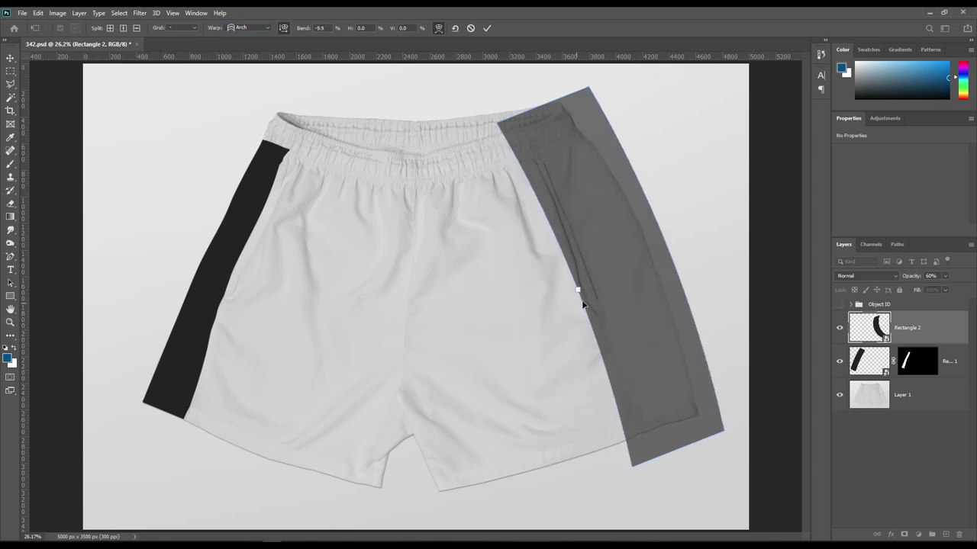
left_click(488, 29)
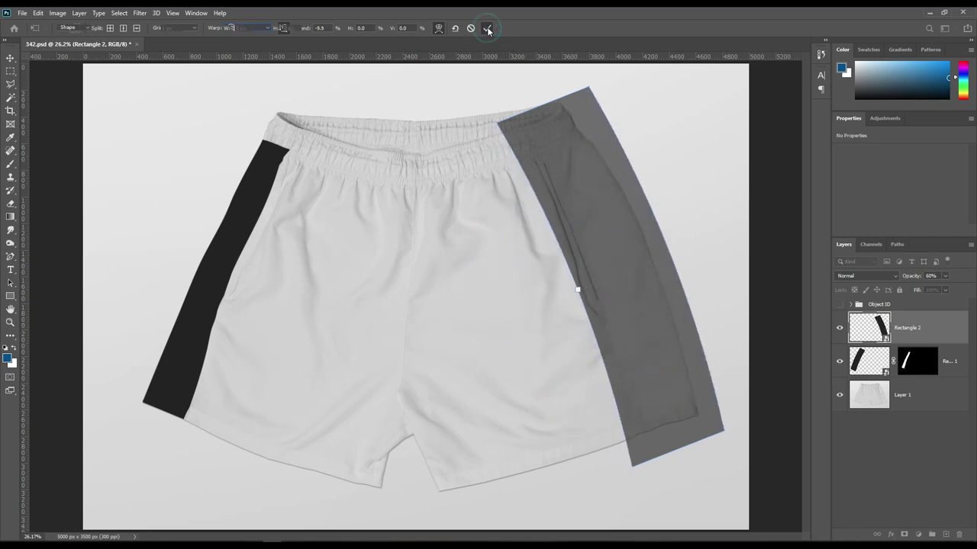
- Mask Rectangle 2 to the right stripe selection and restore it to 100% opacity
left_click(851, 304)
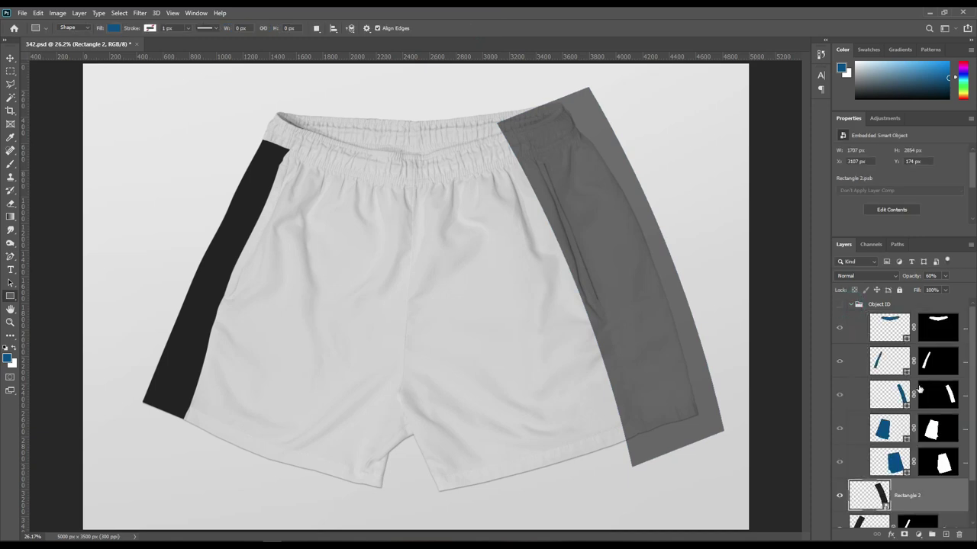
left_click(948, 397, "ctrl")
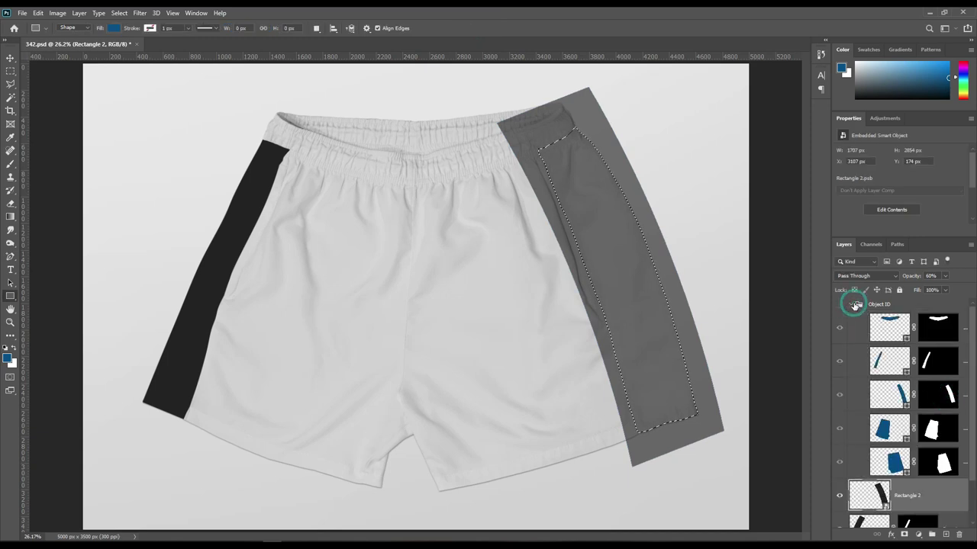
left_click(855, 305)
left_click(852, 304)
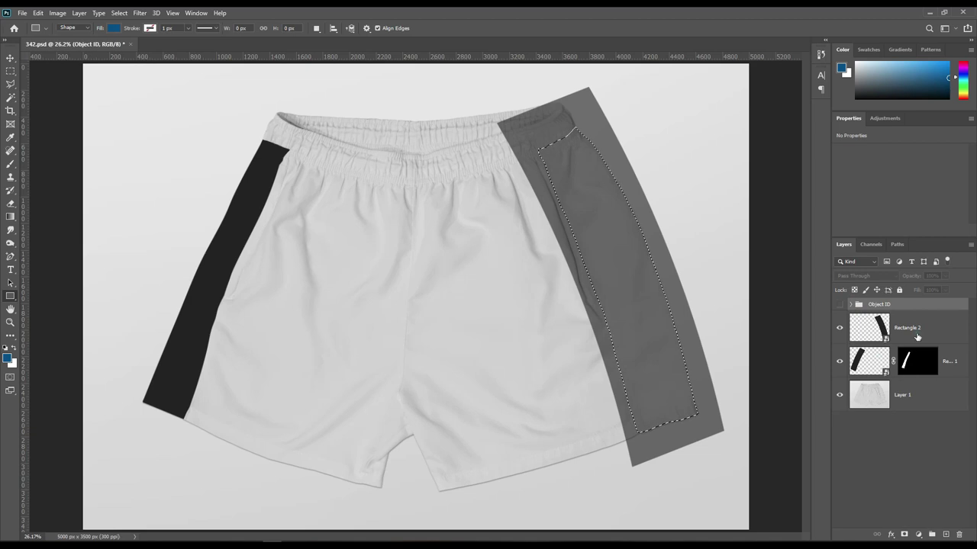
left_click(915, 329)
left_click(905, 534)
mouse_move(903, 275)
left_mouse_down()
mouse_move(975, 299)
mouse_move(847, 299)
left_mouse_up()
- Draw a rectangle about 2003 x 2840 px covering the shorts' left half
left_click(10, 299)
left_click_drag(210, 112, 483, 492)
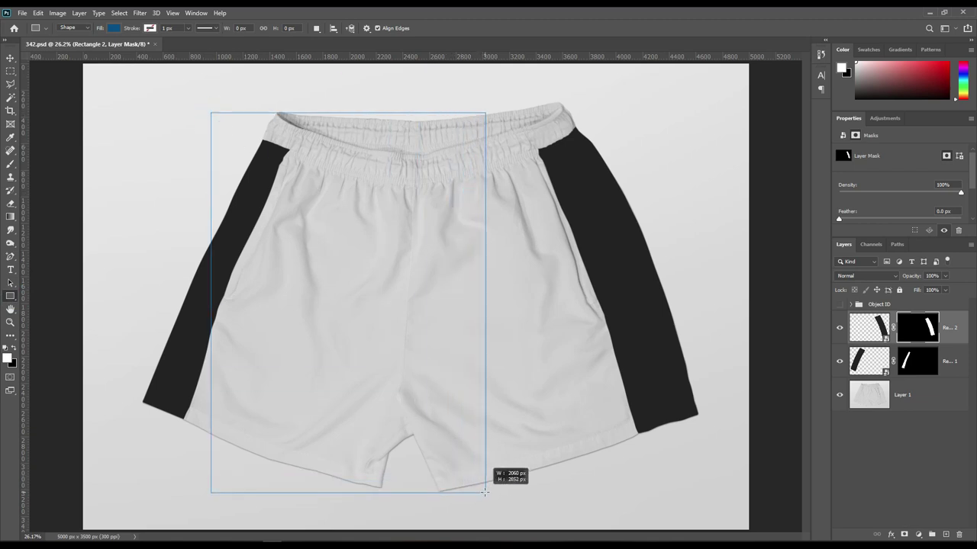
left_click_drag(483, 492, 477, 491)
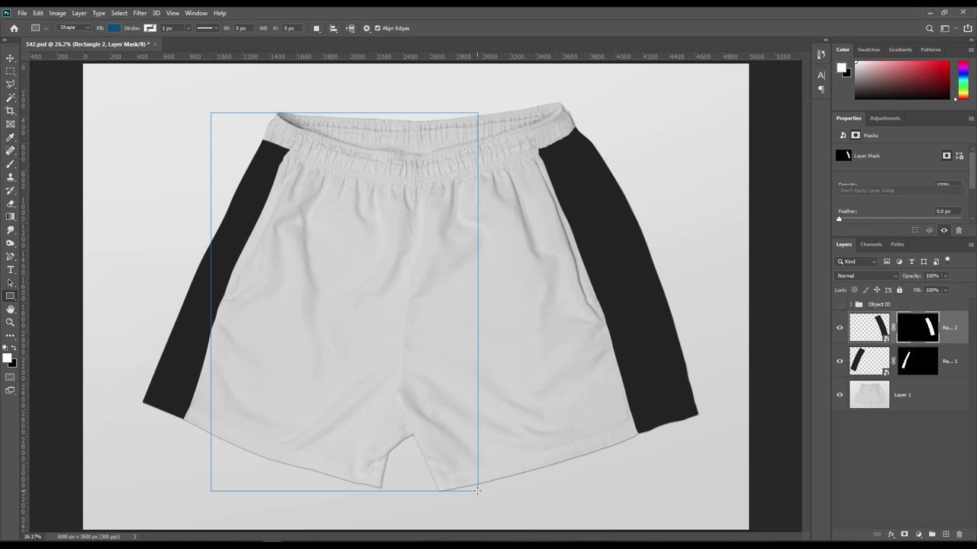
- Fill the new rectangle with yellow #f5be00
double_click(885, 338)
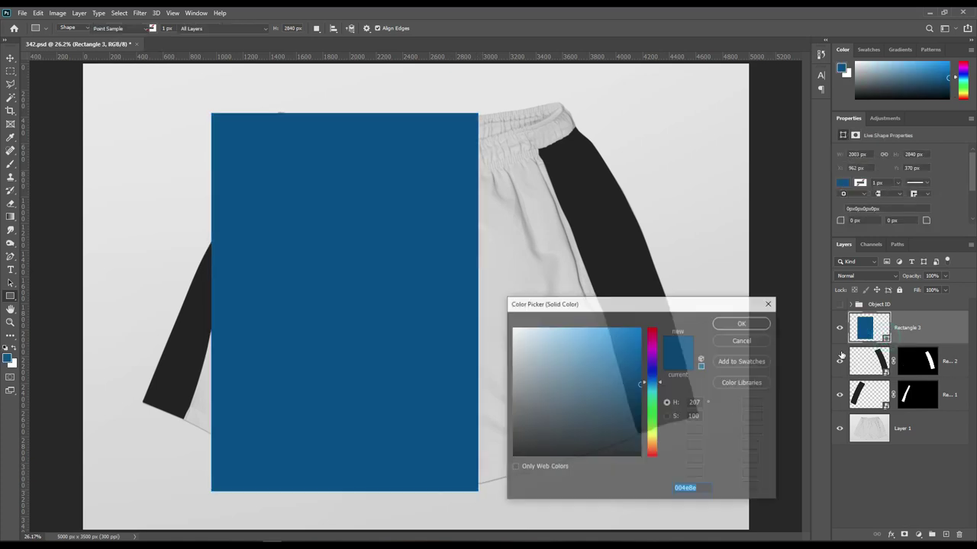
left_click(639, 333)
left_click_drag(653, 402, 653, 439)
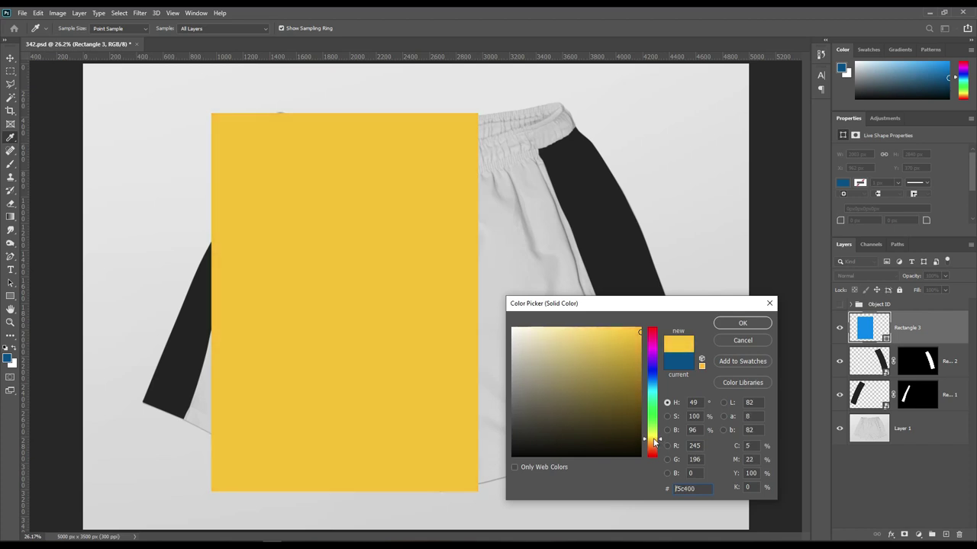
left_click(731, 323)
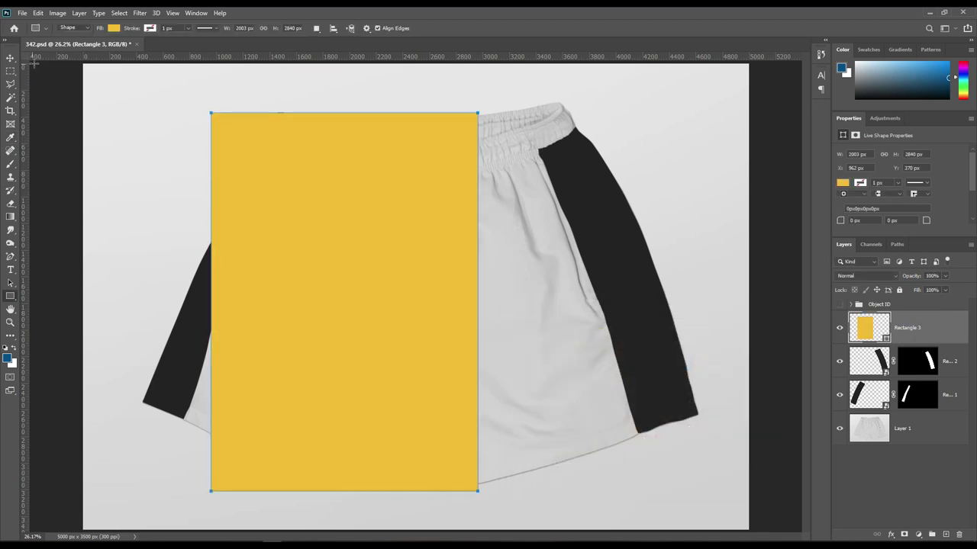
- Move the yellow rectangle up-left, duplicate it to the right, and hide the copy
left_click(9, 58)
left_click_drag(356, 259, 269, 234)
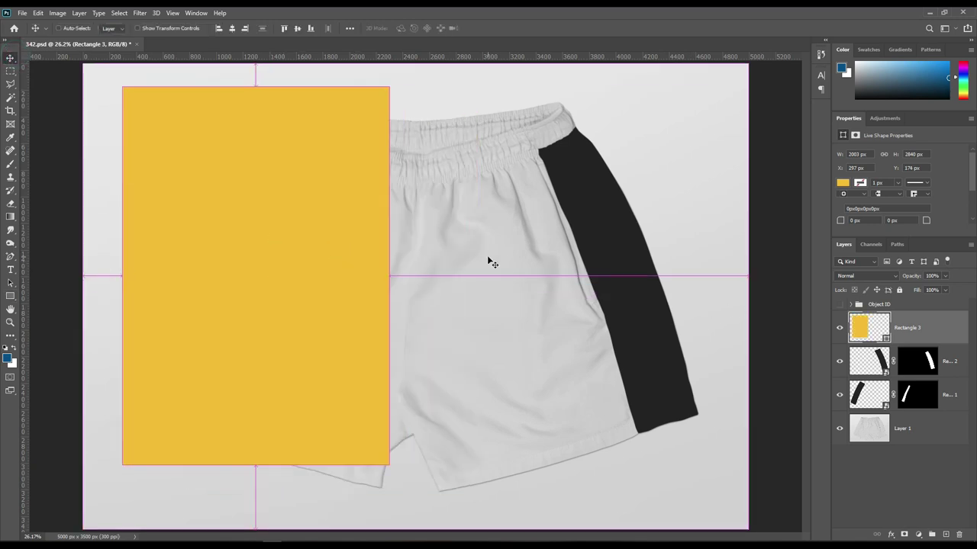
key("ctrl+j")
left_click_drag(252, 225, 517, 246)
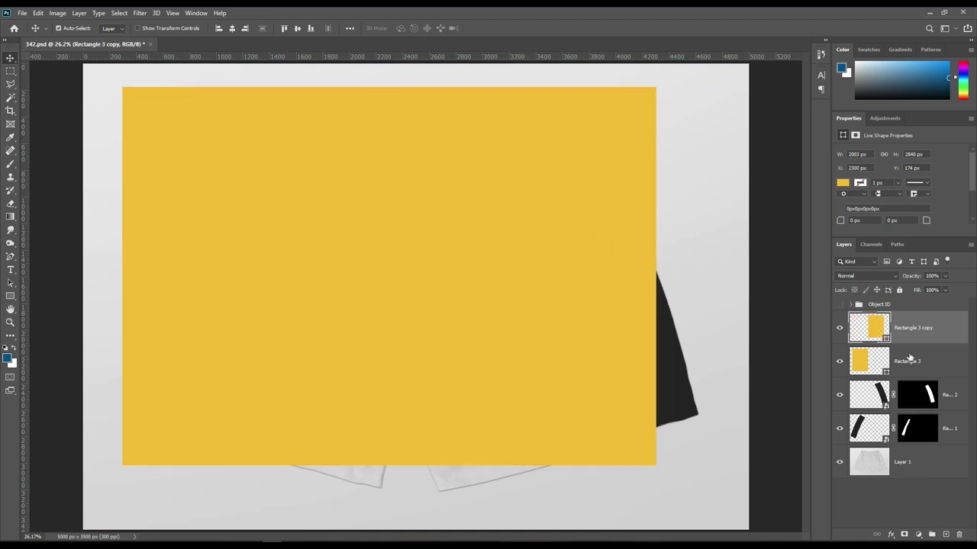
left_click(840, 329)
- Convert Rectangle 3 into a smart object at 63% opacity
right_click(917, 359)
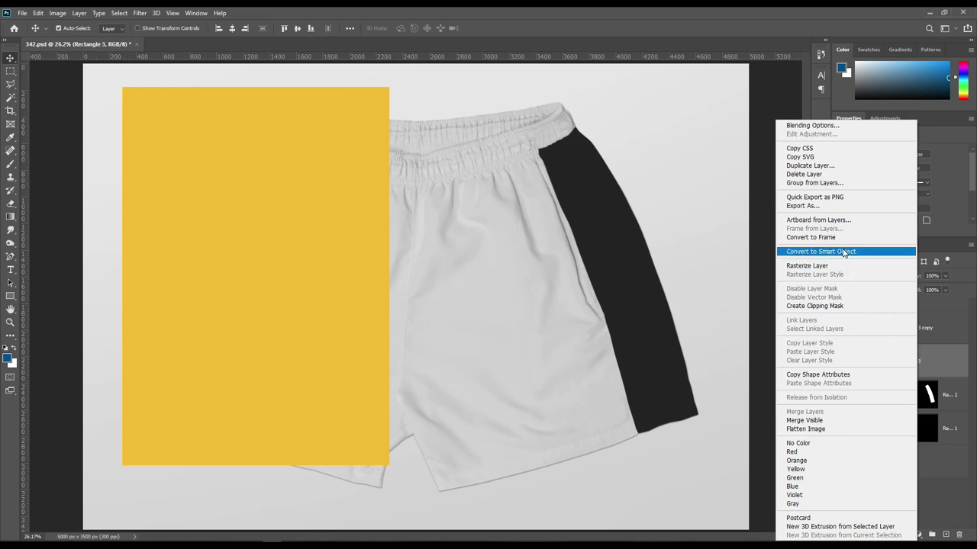
left_click(844, 252)
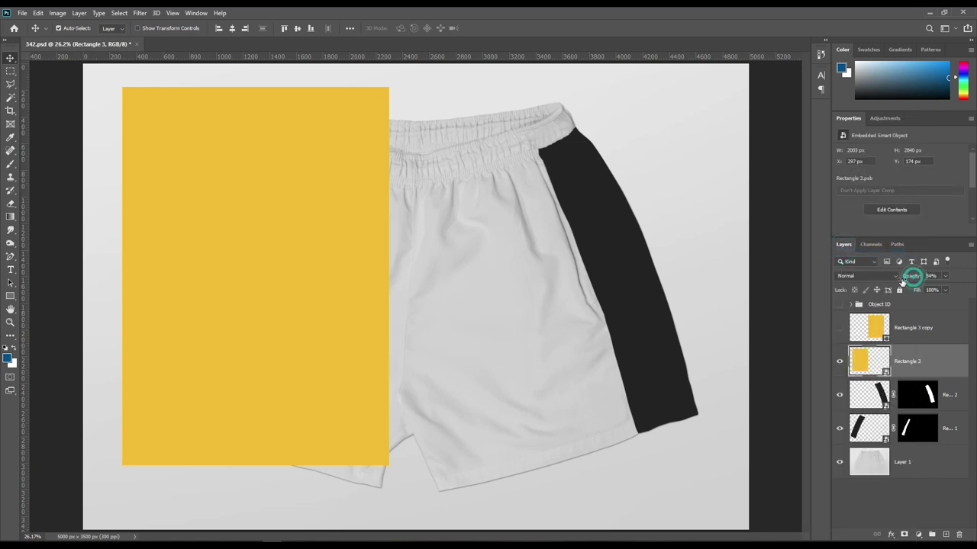
left_click_drag(913, 281, 894, 279)
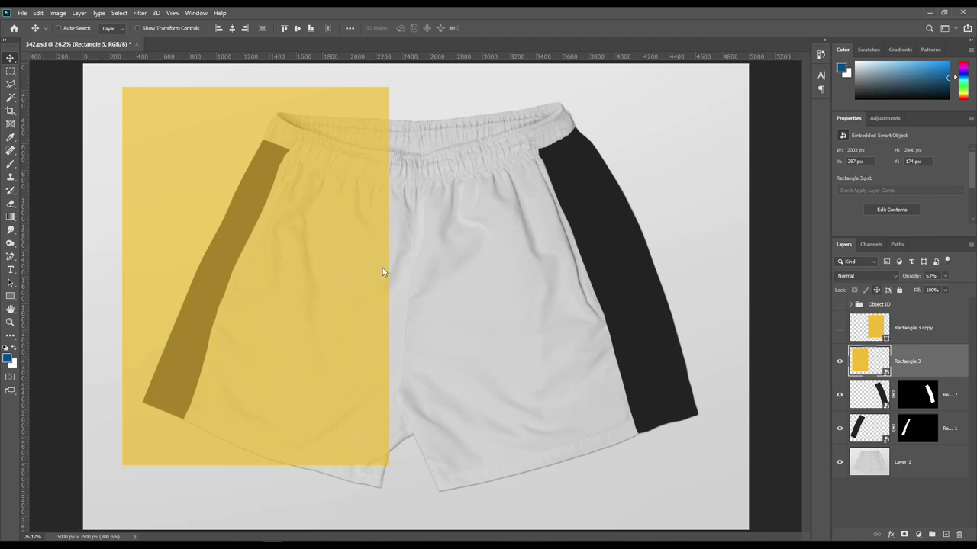
- Move Rectangle 3 slightly and rotate it about 2.6° clockwise
key("ctrl+t")
left_click_drag(275, 181, 308, 206)
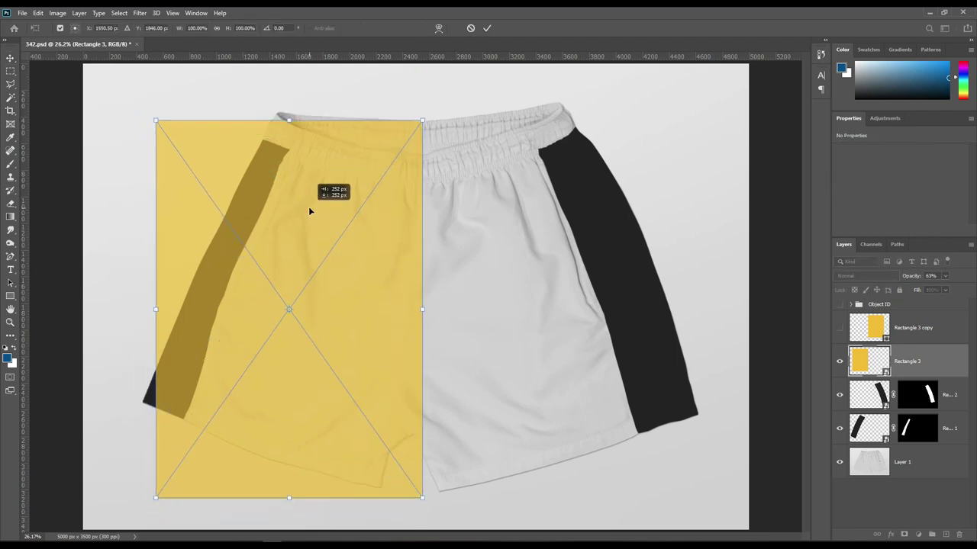
left_click_drag(434, 93, 445, 98)
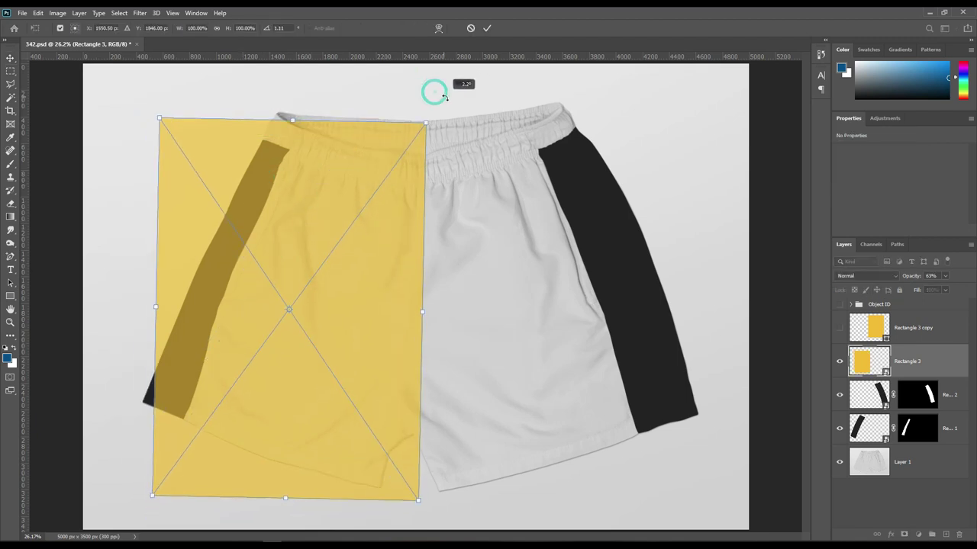
left_click_drag(390, 211, 383, 204)
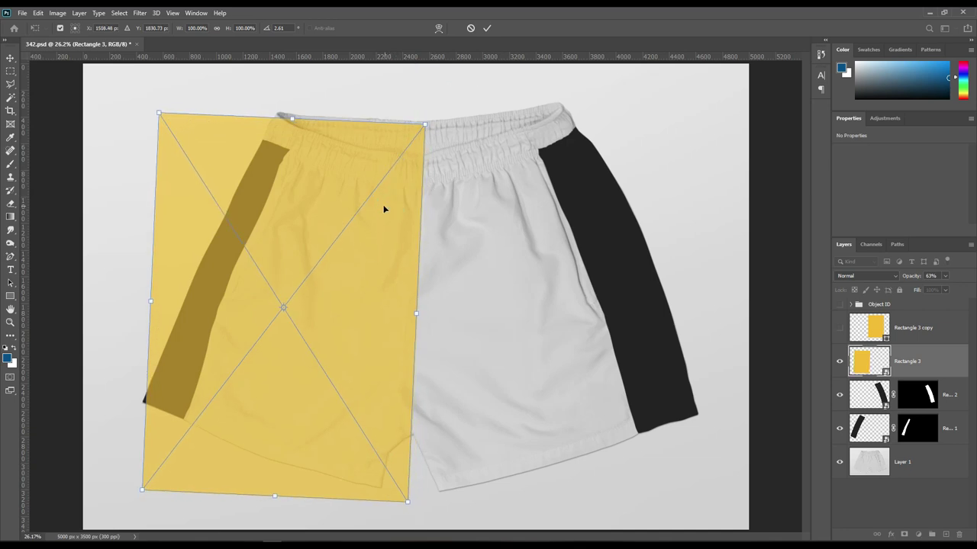
- Use Perspective and Distort to fit Rectangle 3's corners to the shorts' left side
right_click(282, 178)
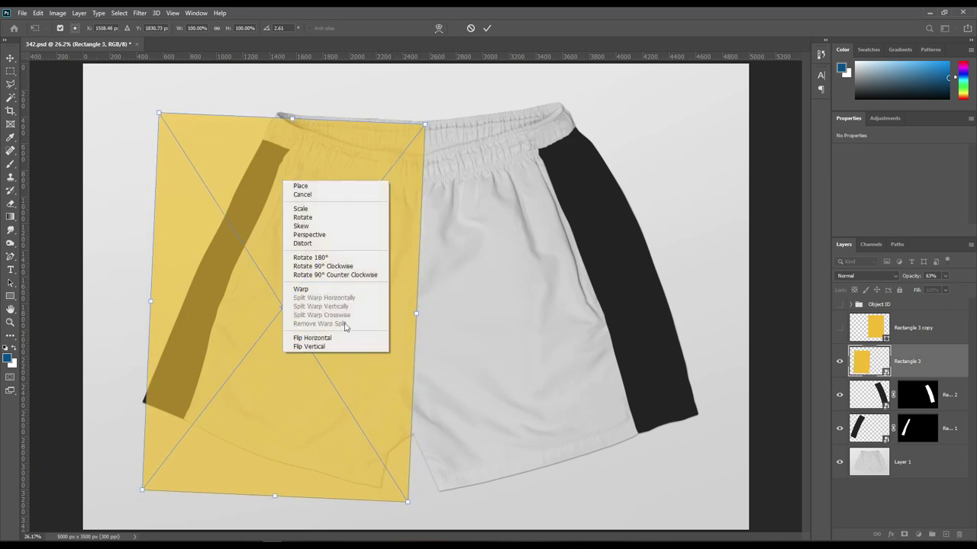
left_click(315, 235)
left_click_drag(144, 491, 142, 460)
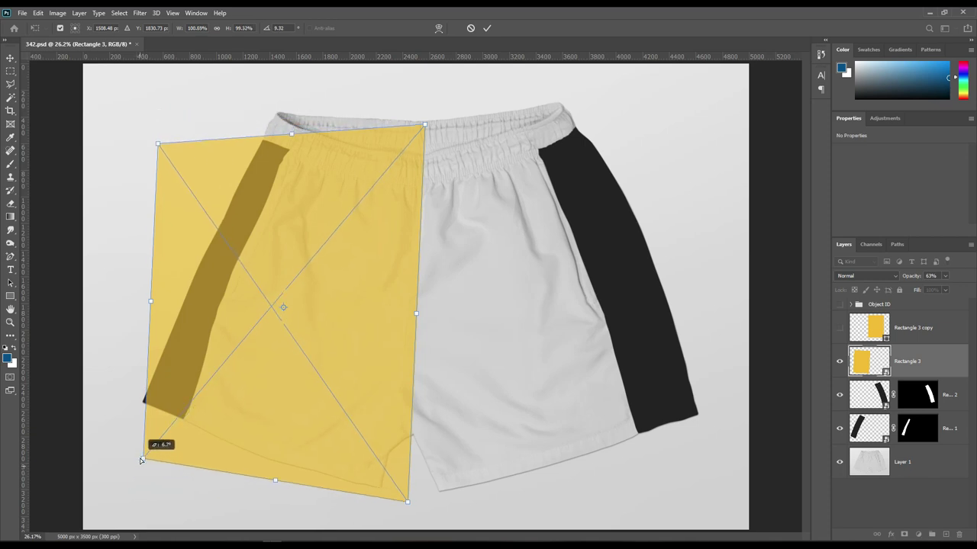
right_click(276, 309)
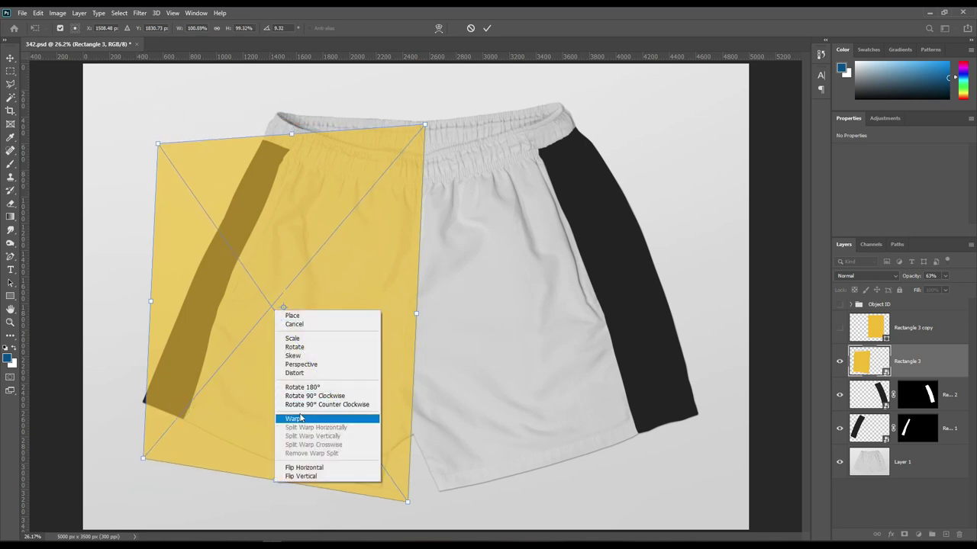
left_click(304, 377)
left_click_drag(158, 145, 202, 114)
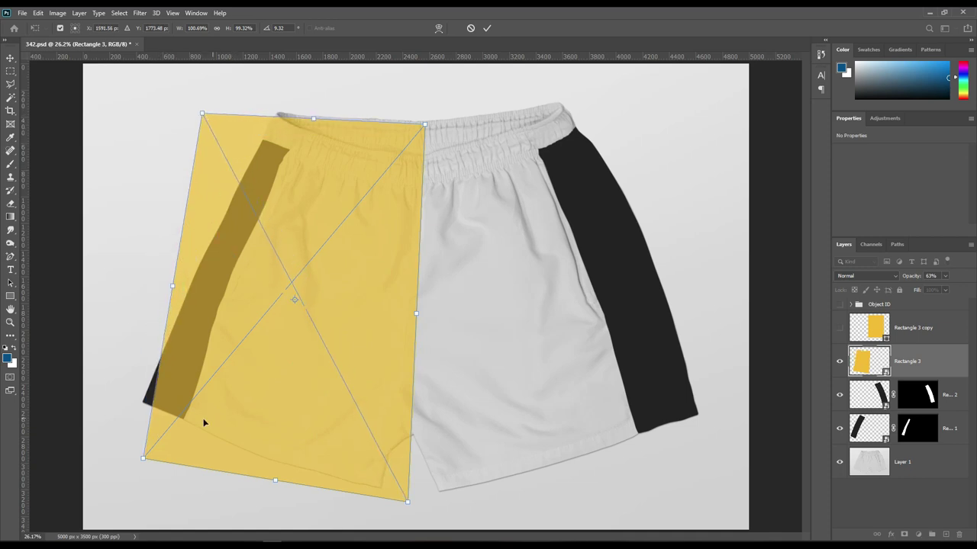
left_click_drag(146, 460, 140, 451)
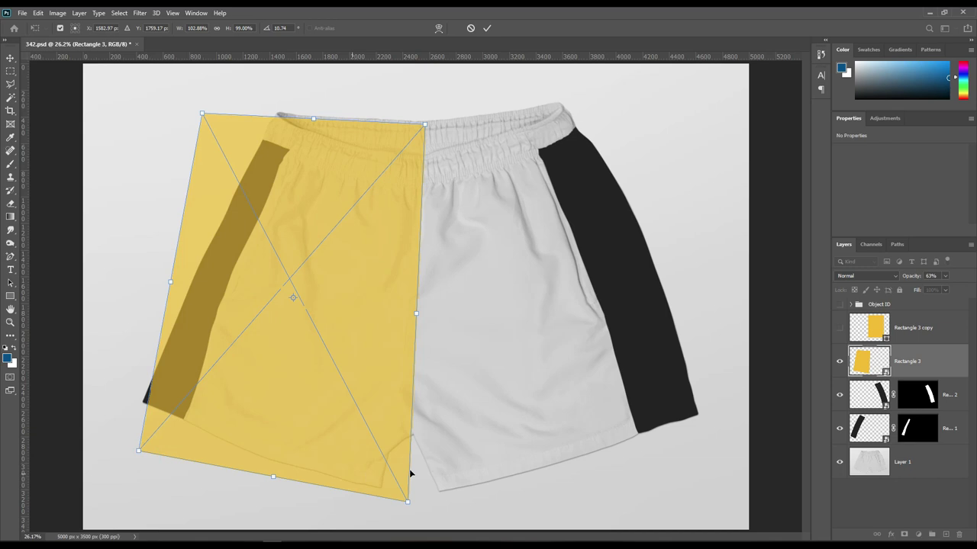
left_click_drag(425, 128, 426, 141)
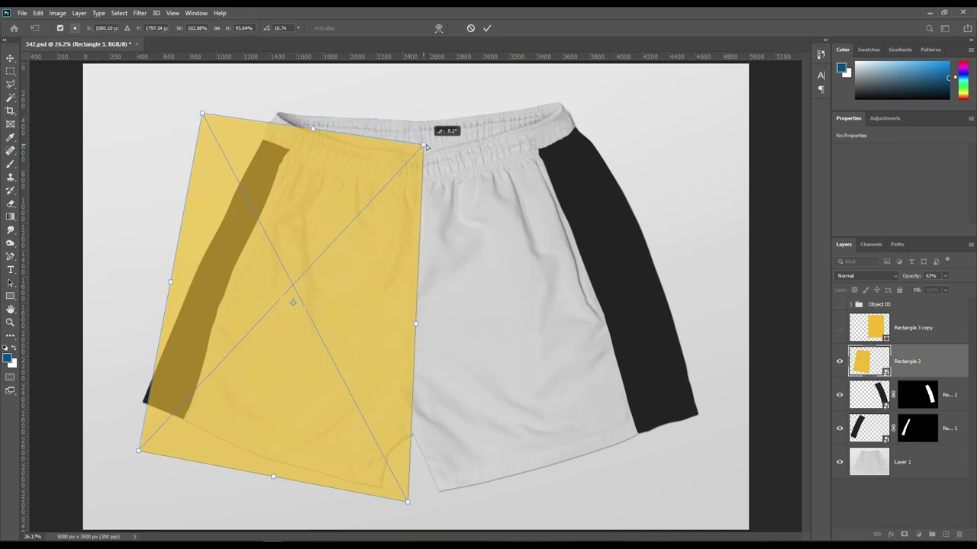
left_click_drag(139, 451, 134, 451)
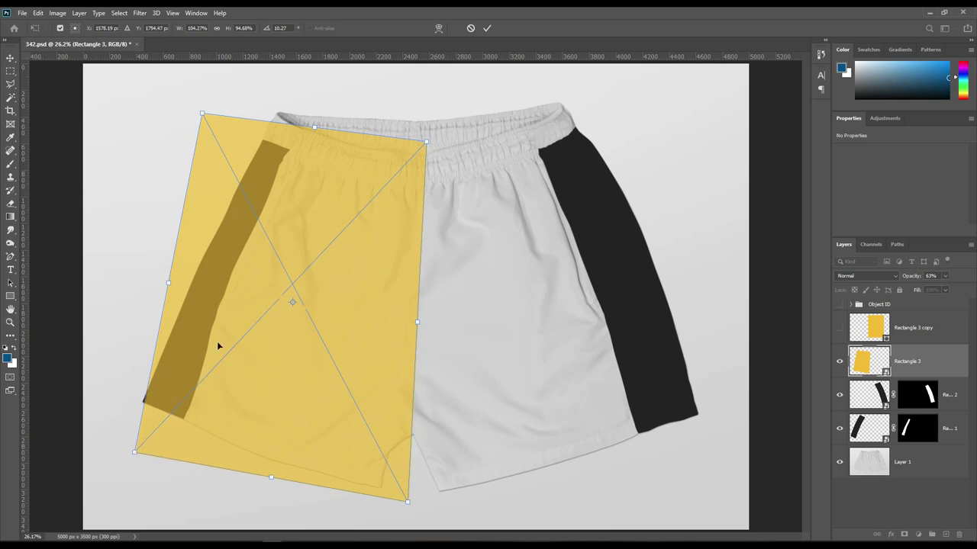
left_click(486, 28)
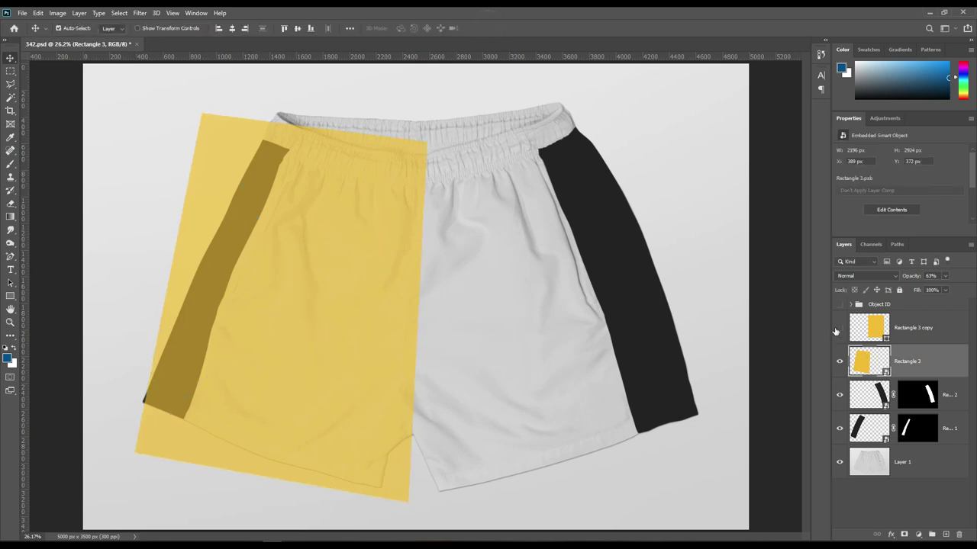
- Show Rectangle 3 copy and make it a smart object at 51% opacity
left_click(839, 327)
left_click(908, 328)
right_click(911, 333)
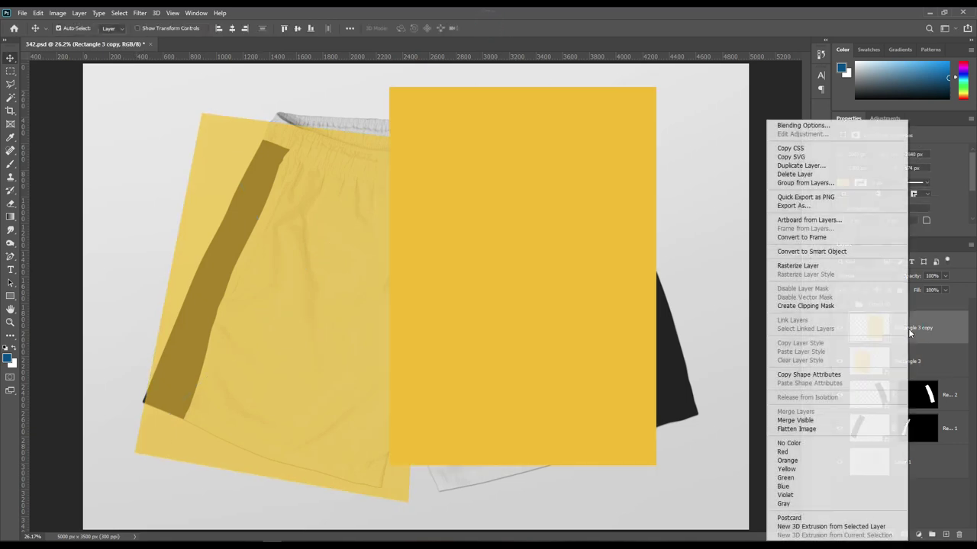
left_click(830, 254)
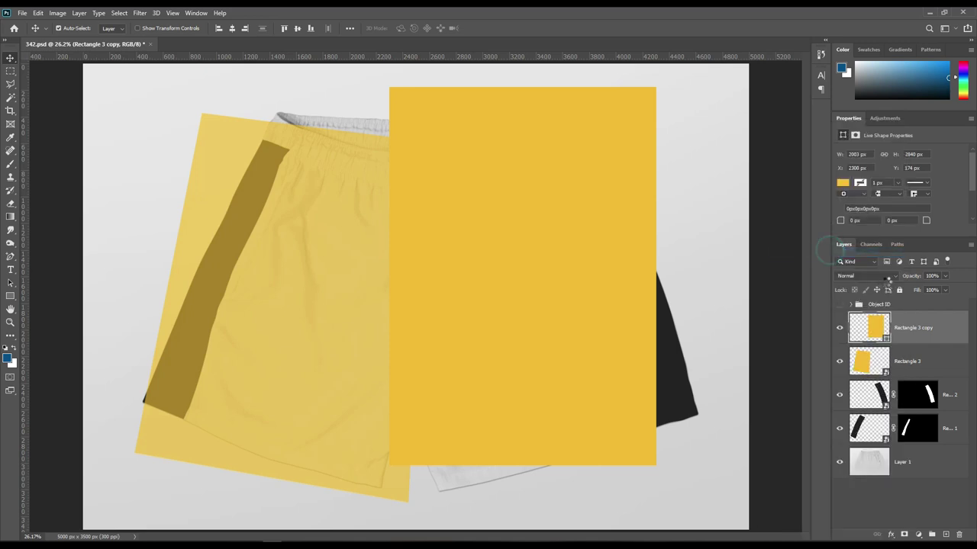
left_click_drag(914, 275, 886, 275)
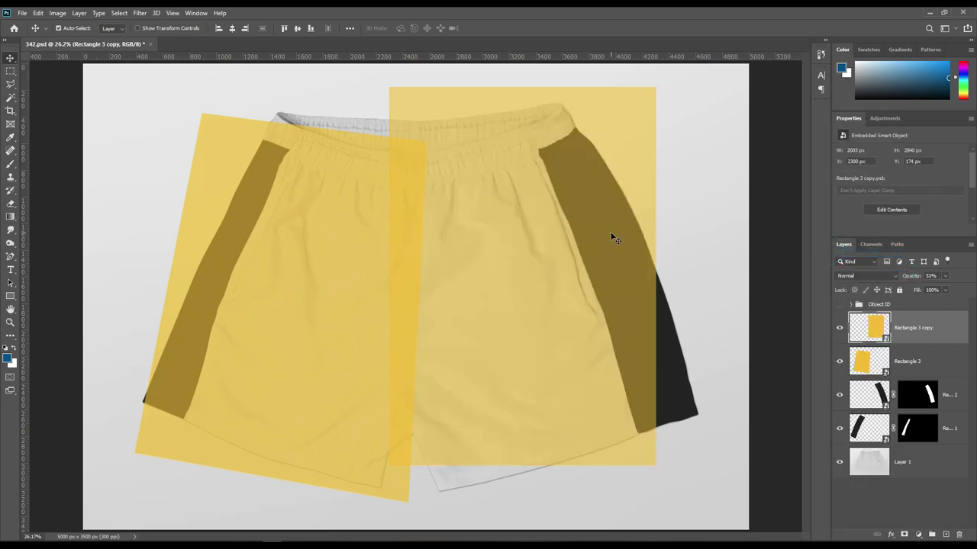
- Distort the right yellow panel's corners to roughly cover the shorts' right half
key("ctrl+t")
mouse_move(493, 179)
left_mouse_down()
mouse_move(572, 254)
mouse_move(491, 200)
left_mouse_up()
right_click(491, 153)
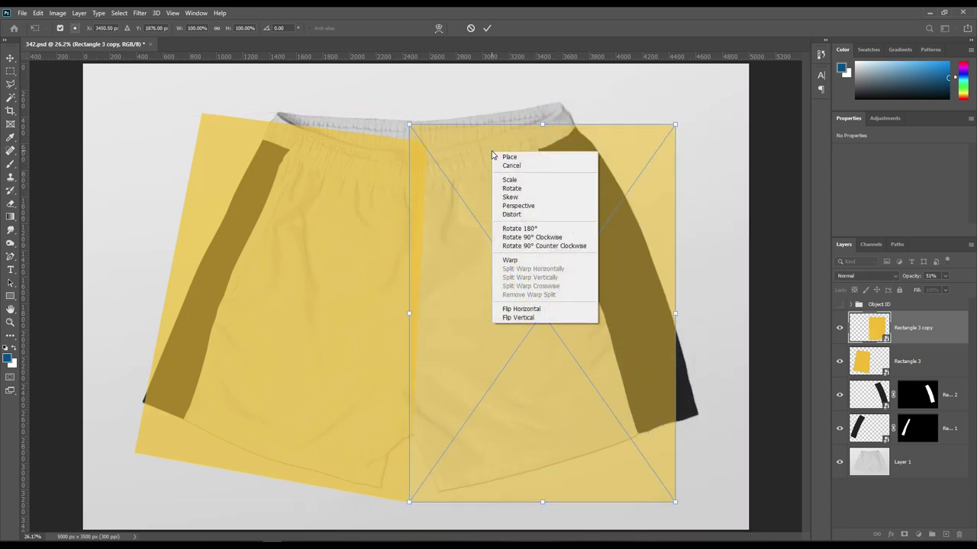
left_click(511, 214)
left_click_drag(409, 124, 429, 154)
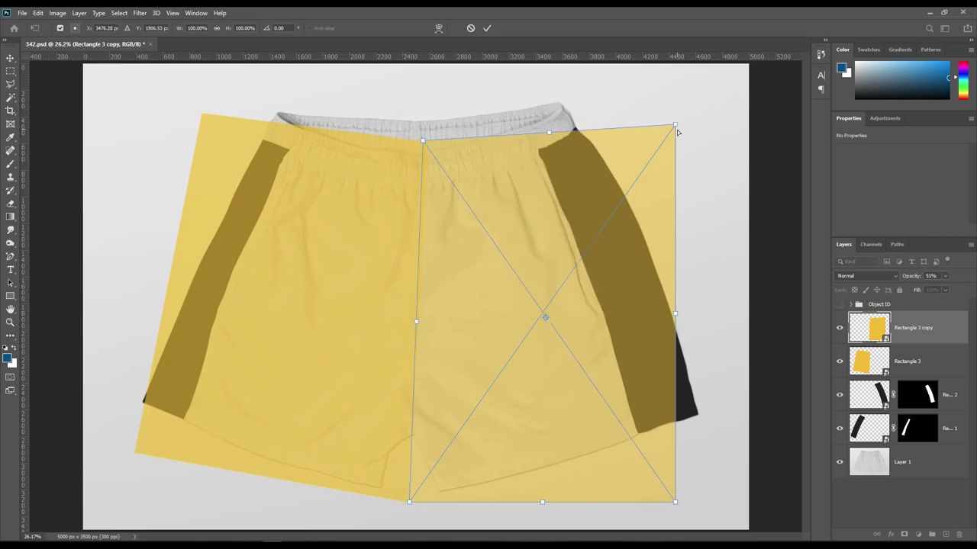
left_click_drag(671, 121, 638, 106)
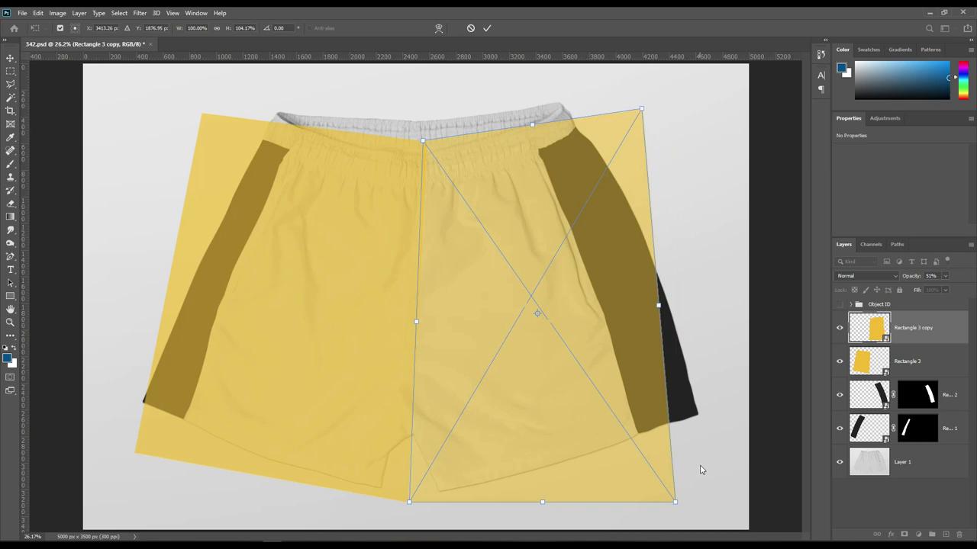
mouse_move(674, 503)
left_mouse_down()
mouse_move(699, 473)
mouse_move(717, 469)
left_mouse_up()
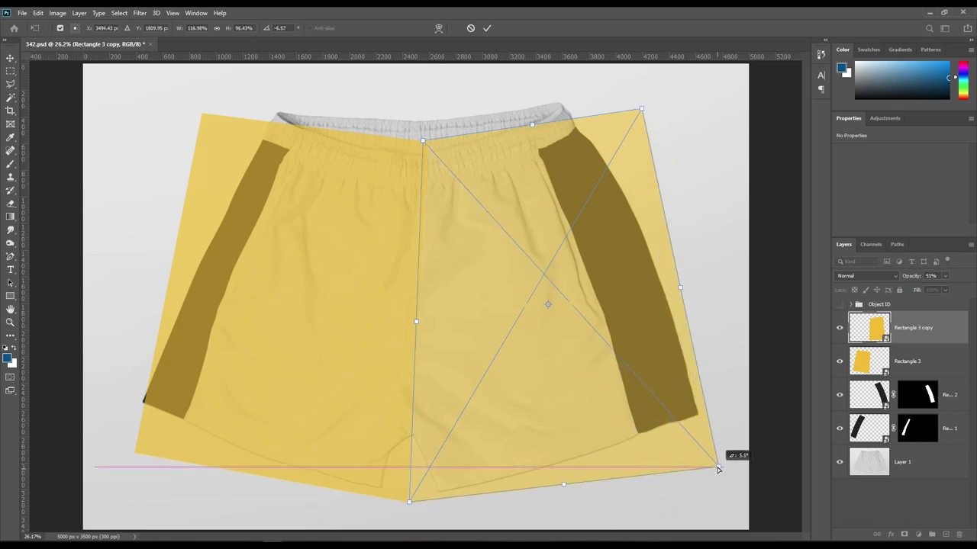
left_click_drag(718, 469, 714, 450)
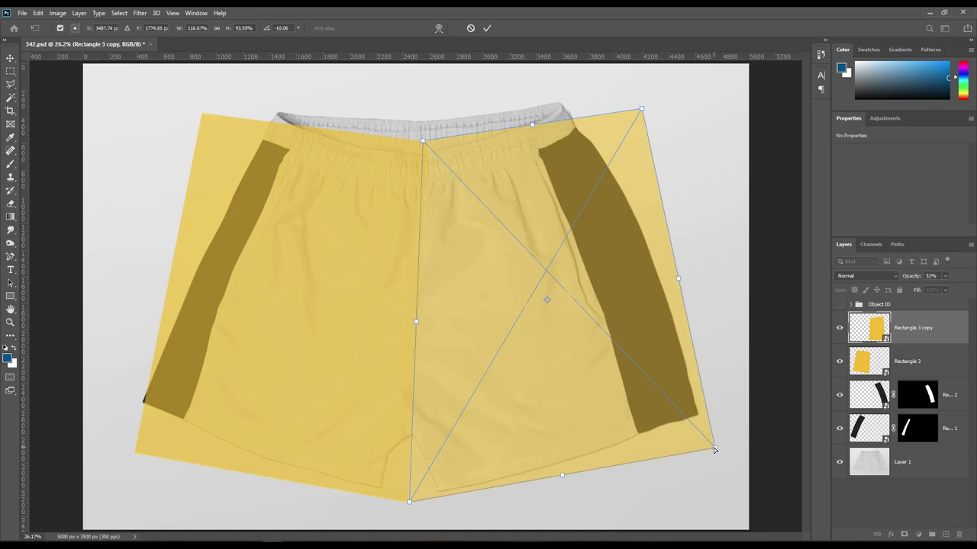
left_click(488, 27)
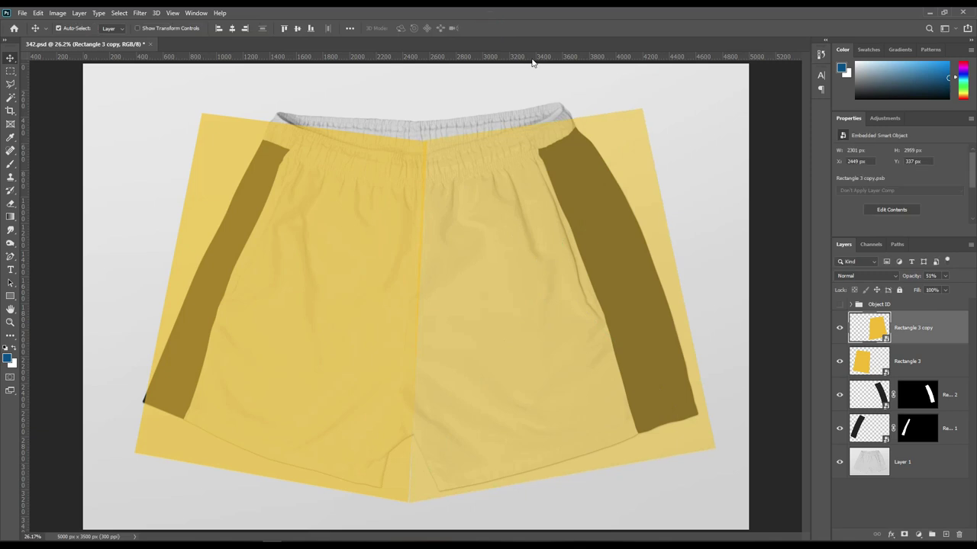
- Add a horizontal guide at the hem and distort the right panel's corners onto the guides
mouse_move(534, 55)
left_mouse_down()
mouse_move(549, 113)
mouse_move(577, 453)
left_mouse_up()
key("ctrl")
key("ctrl+t")
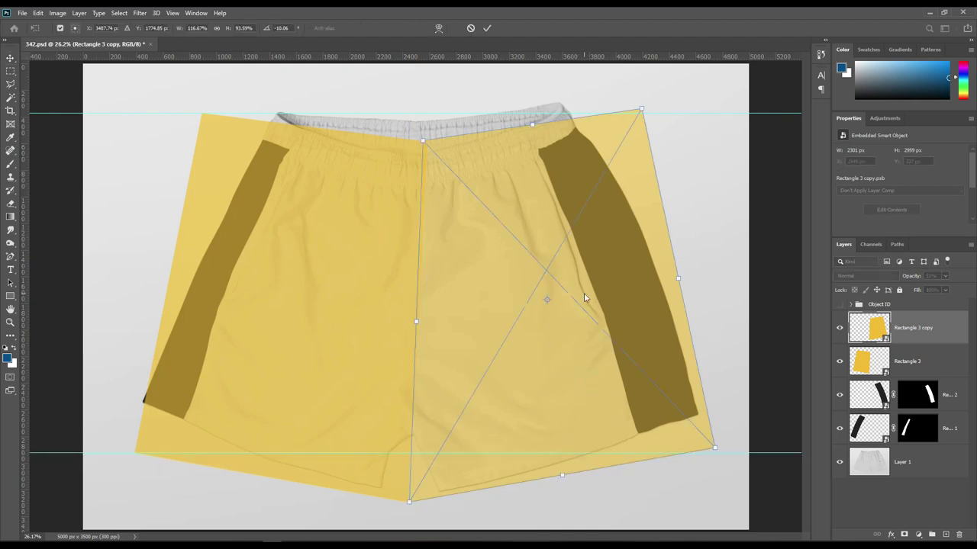
right_click(585, 294)
left_click(607, 356)
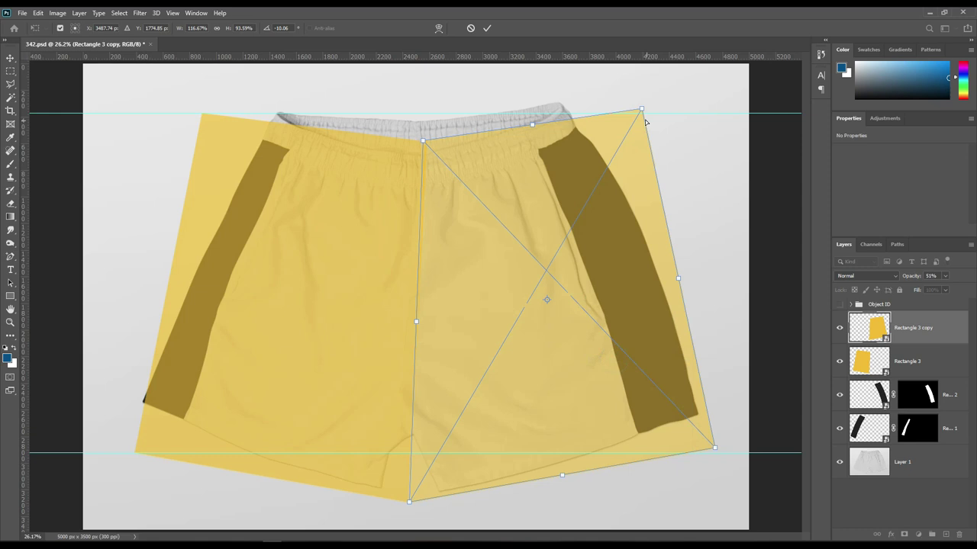
left_click_drag(641, 111, 637, 118)
left_click_drag(714, 448, 722, 455)
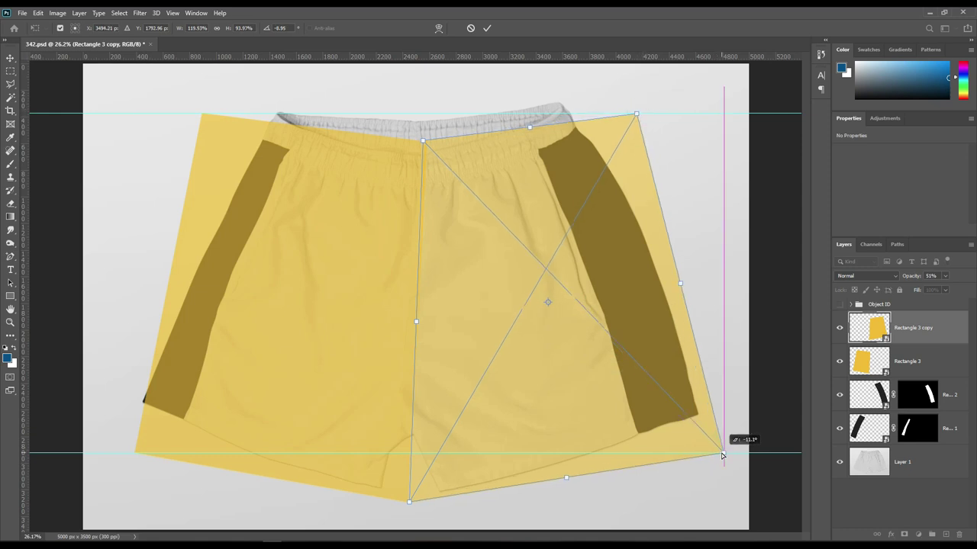
left_click(488, 28)
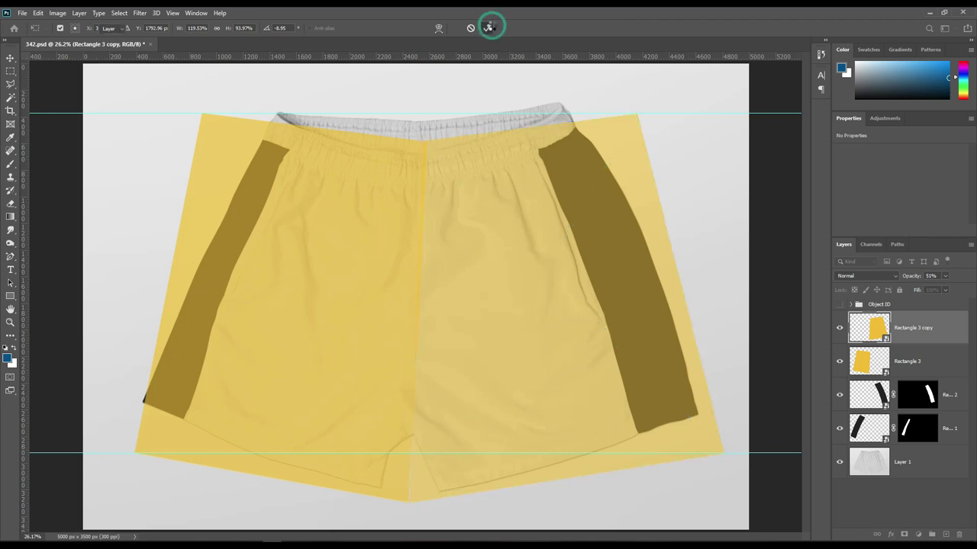
- Set both yellow panels to 100% opacity and mask the left one to the left front panel shape
key("0")
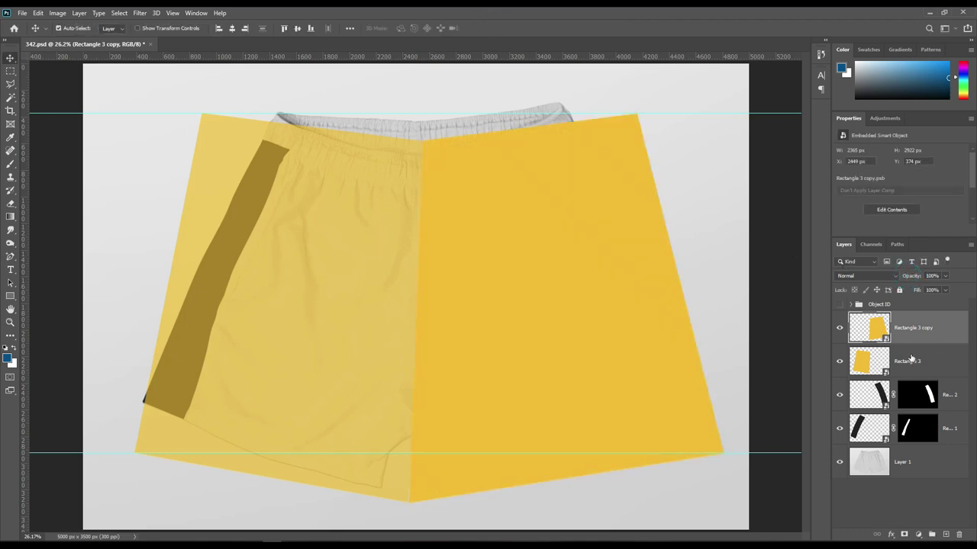
key("alt+bracketleft")
key("0")
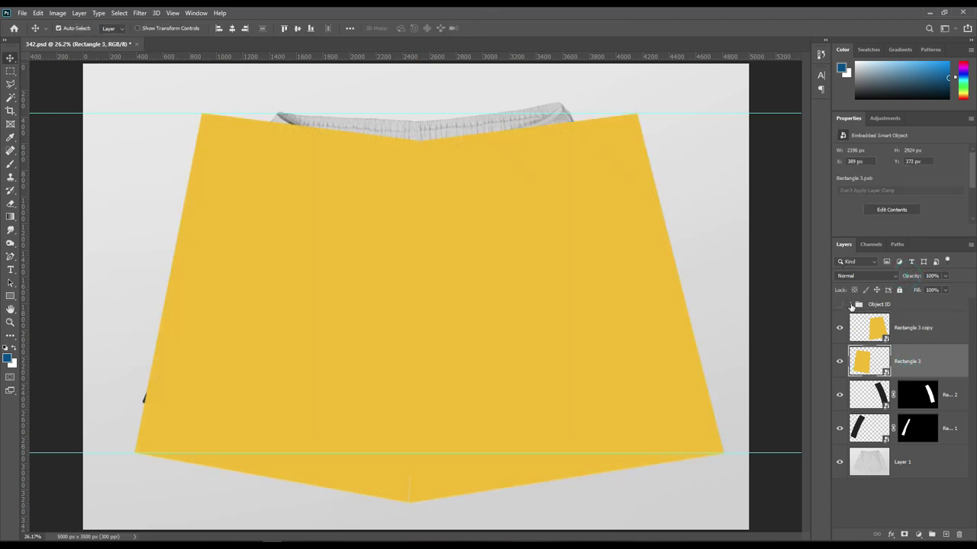
left_click(853, 305)
left_click(932, 433, "ctrl")
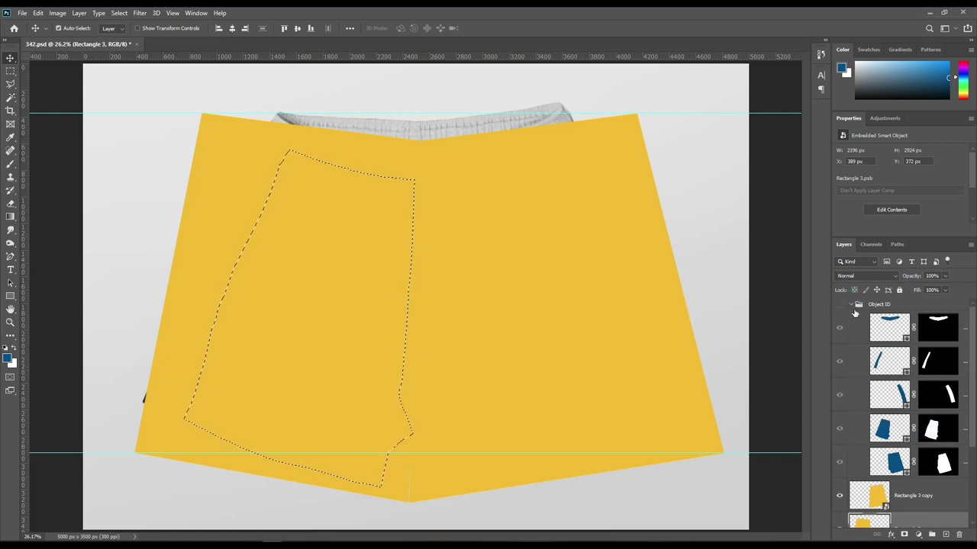
left_click(851, 305)
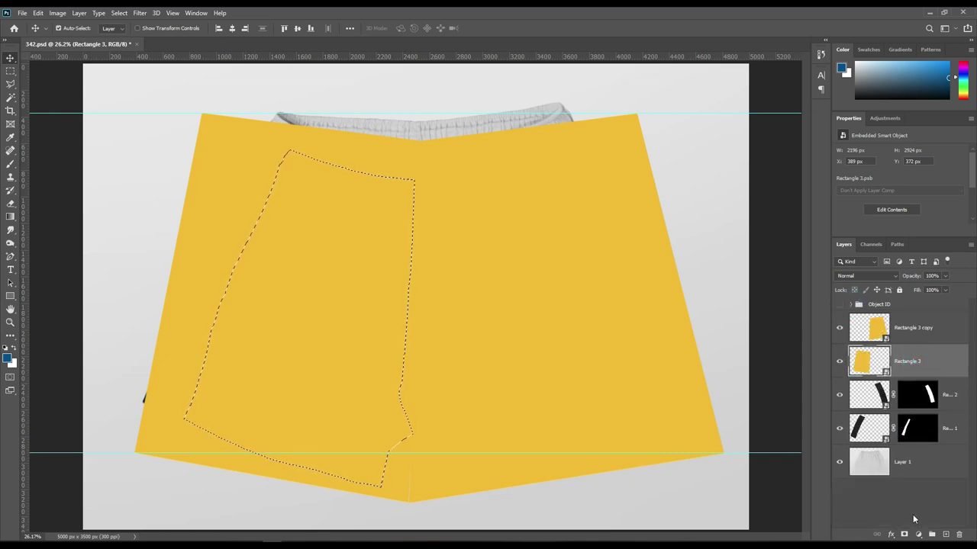
left_click(903, 532)
- Shift the right yellow panel slightly left
left_click(920, 325)
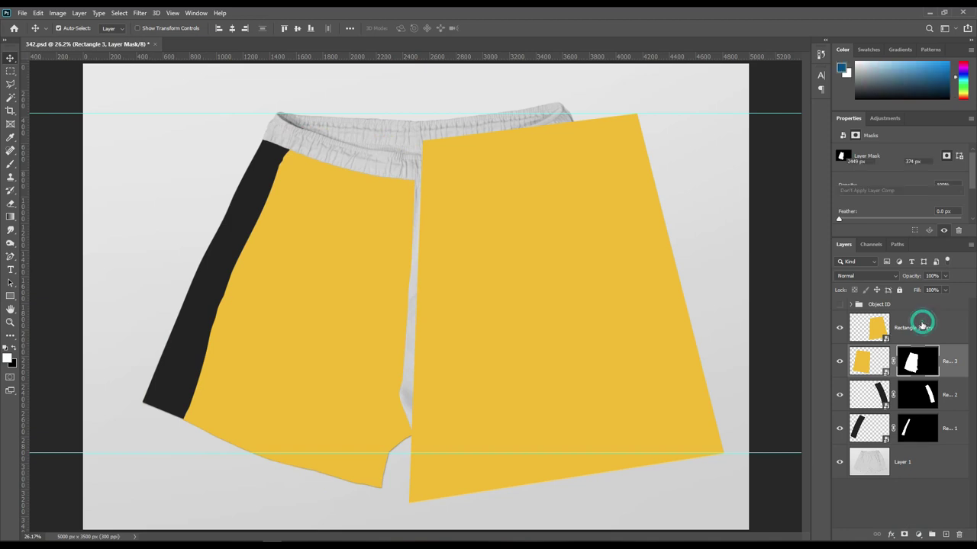
left_click(851, 305)
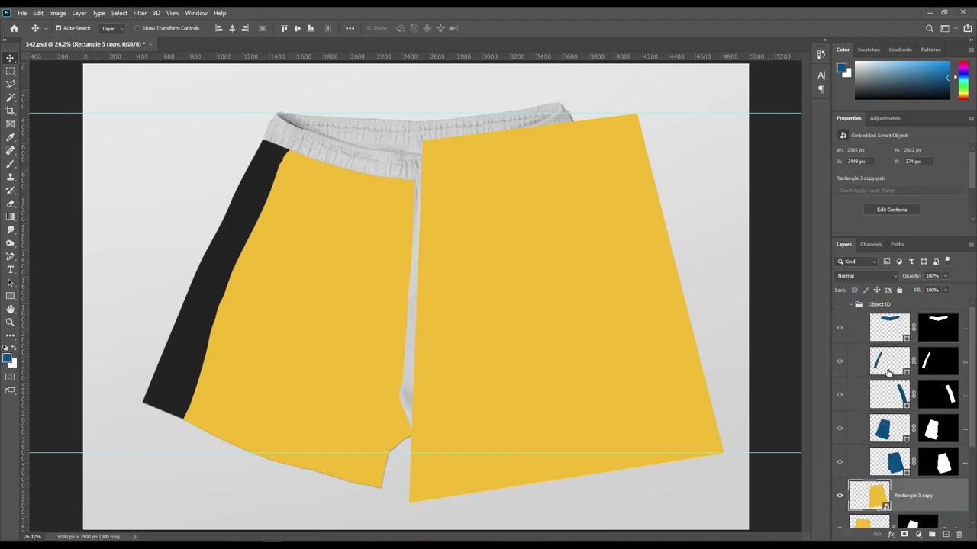
left_click(852, 305)
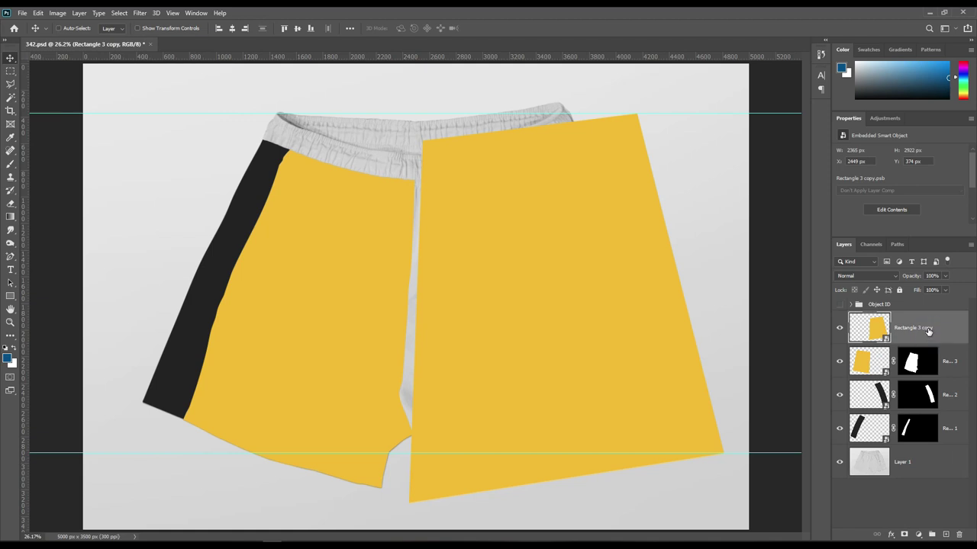
key("ctrl+t")
left_click_drag(592, 331, 572, 336)
left_click(487, 29)
- Mask the right yellow panel to the right front panel shape
left_click(852, 305)
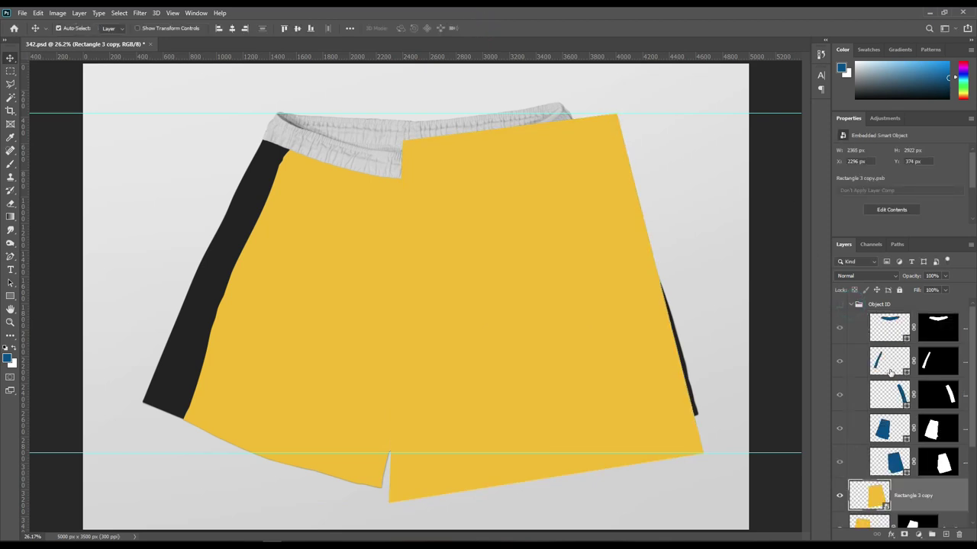
left_click(937, 462, "ctrl")
left_click(852, 304)
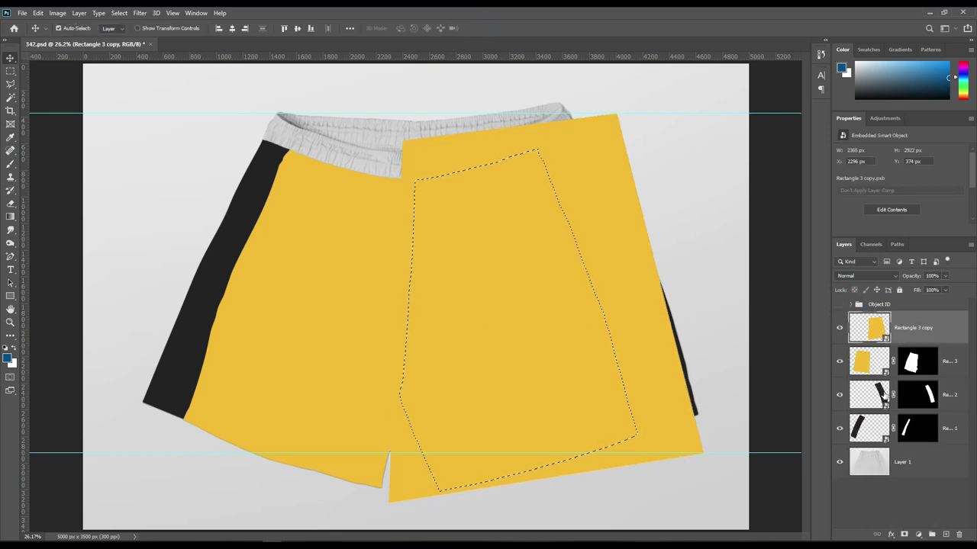
left_click(903, 536)
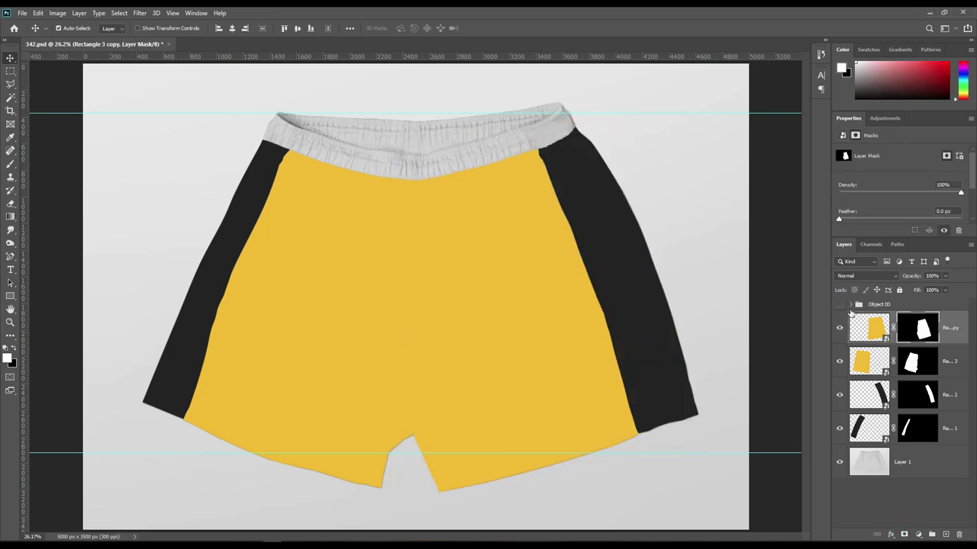
left_click(11, 298)
- Draw a rectangle over the waistband, nudge it down, and fill it with dark 1e1e1e
left_click_drag(247, 90, 584, 179)
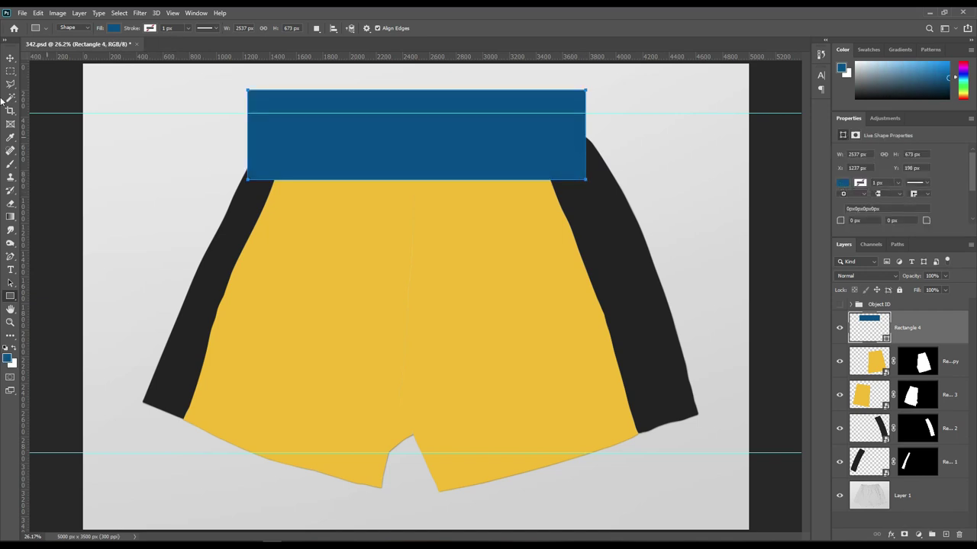
left_click(11, 58)
key("Down")
key("Down")
key("Down")
key("Down")
key("Down")
key("Down")
key("Down")
key("Down")
key("Down")
right_click(924, 335)
left_click(941, 316)
double_click(885, 336)
left_click(615, 253)
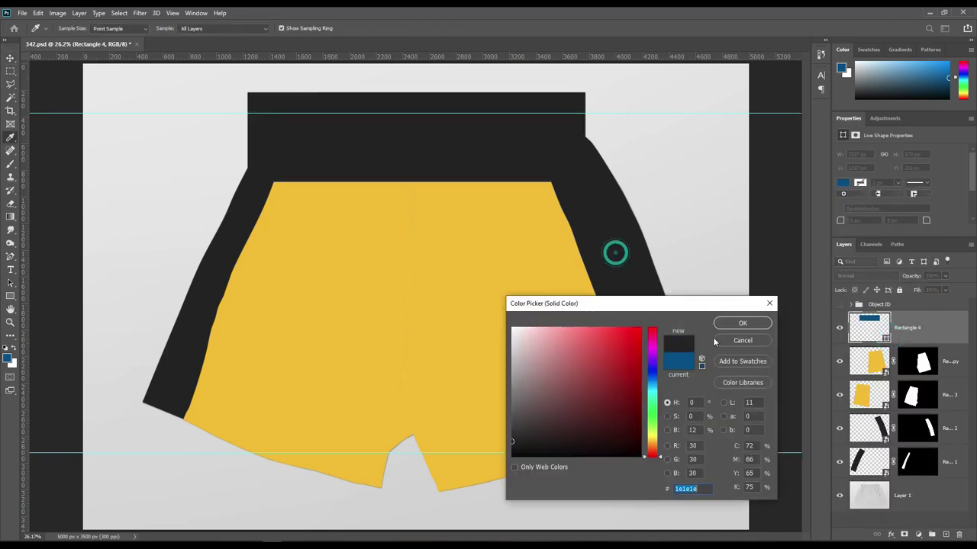
left_click(741, 323)
- Convert the waistband rectangle to a Smart Object and mask it to the waistband shape
right_click(908, 328)
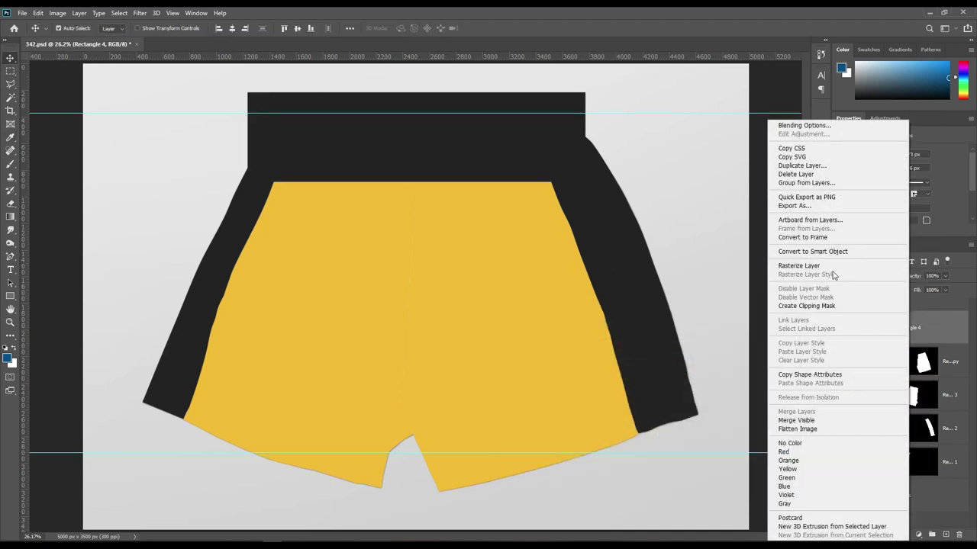
left_click(835, 252)
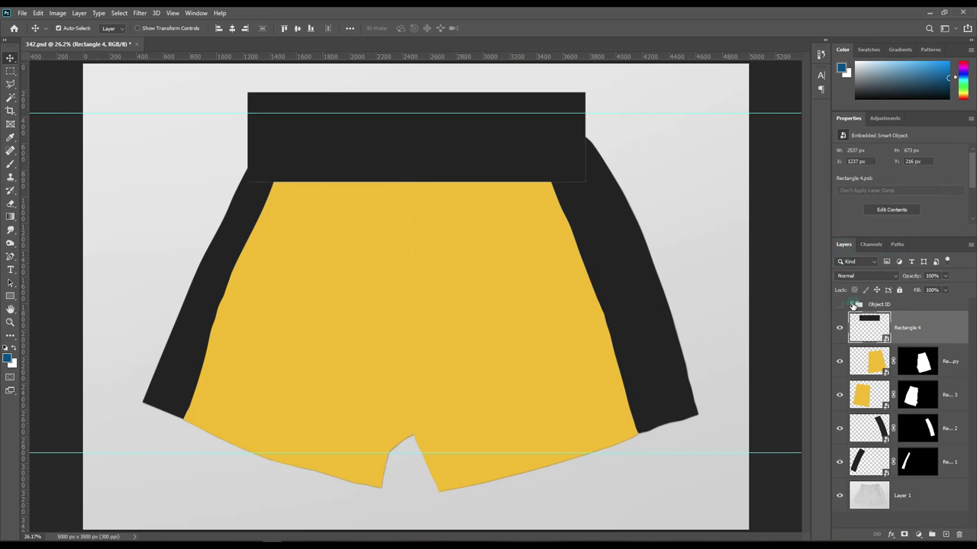
left_click(852, 305)
left_click(937, 327, "ctrl")
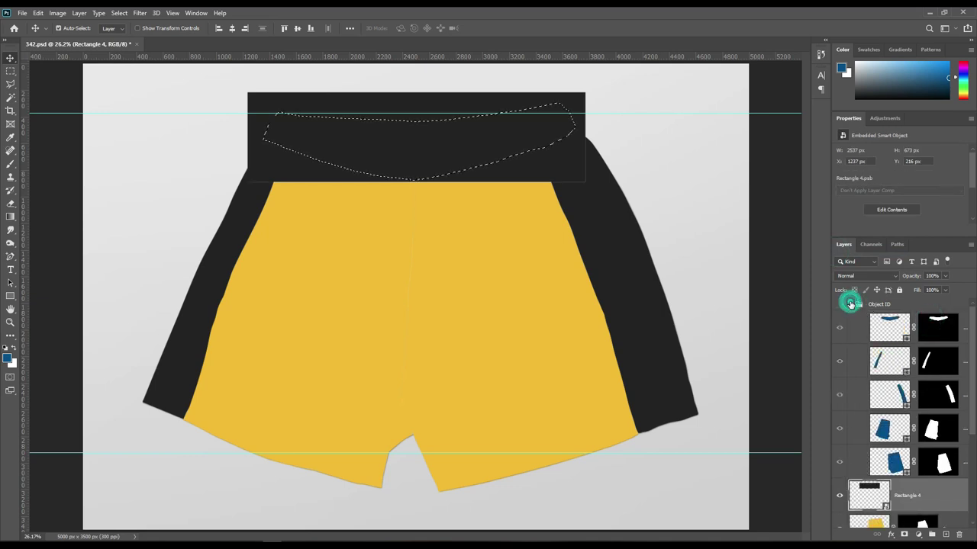
left_click(851, 304)
left_click(904, 534)
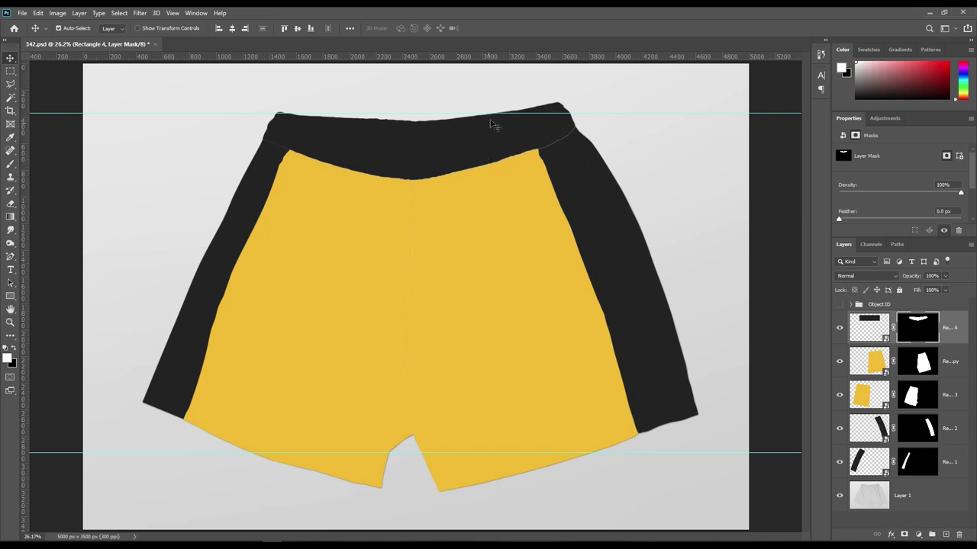
- Remove both horizontal guides and select the four rectangle layers
left_click_drag(498, 113, 498, 67)
left_click_drag(533, 453, 962, 329)
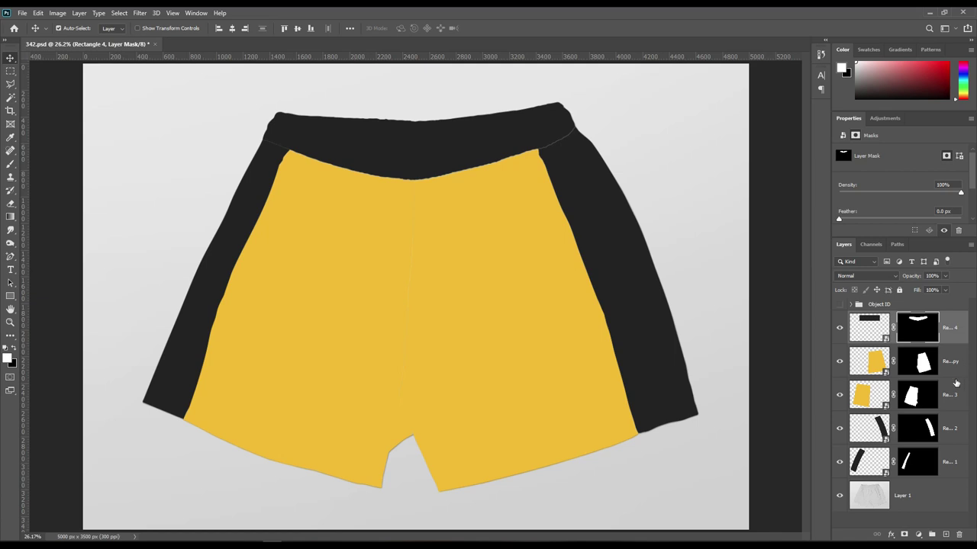
left_click(950, 467, "shift")
right_click(952, 473)
- Label the rectangle layers red and load all five colour-layer masks as one selection
left_click(877, 384)
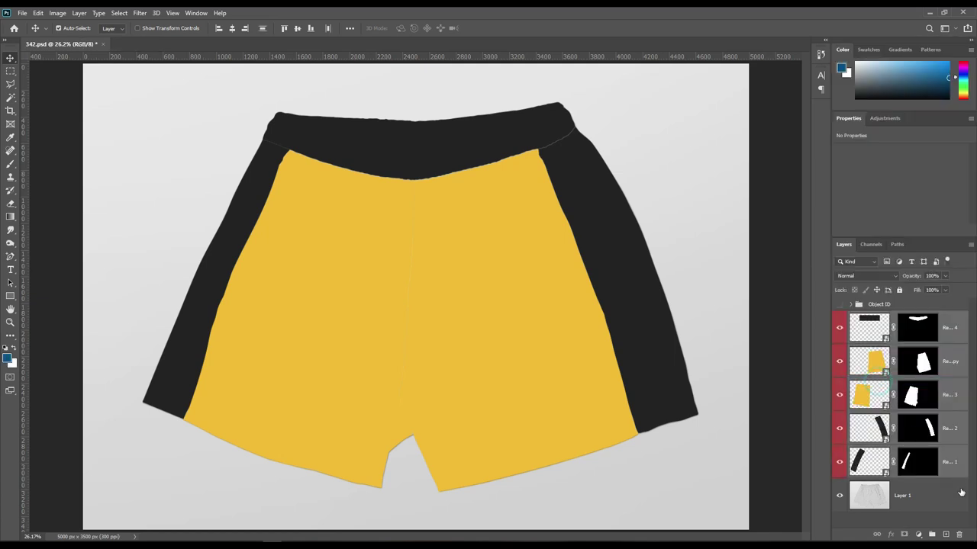
left_click(908, 464, "ctrl")
left_click(927, 431, "ctrl+shift")
left_click(914, 395, "ctrl+shift")
left_click(923, 357, "ctrl+shift")
left_click(926, 328, "ctrl+shift")
- Copy the selected shorts area from Layer 1 to a new top layer and duplicate it
left_click(916, 496)
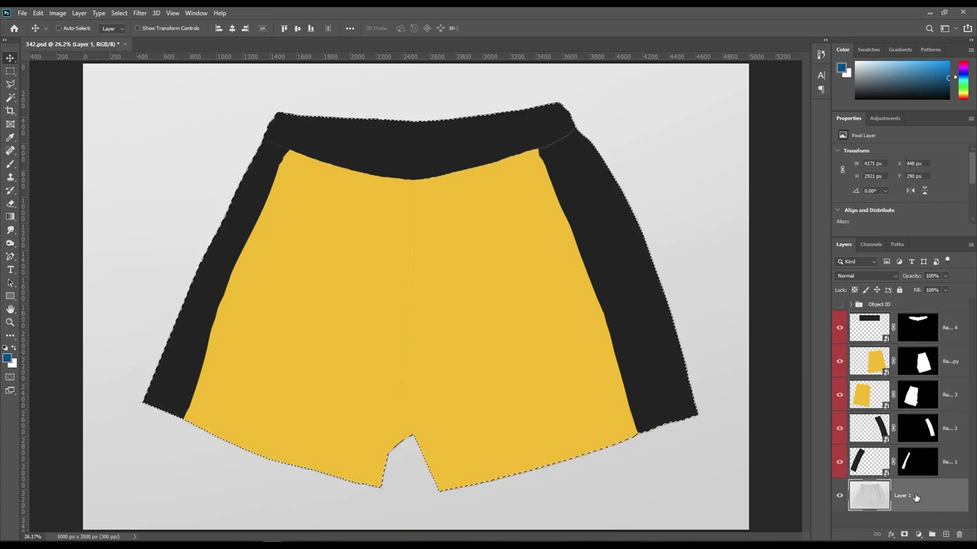
key("ctrl+j")
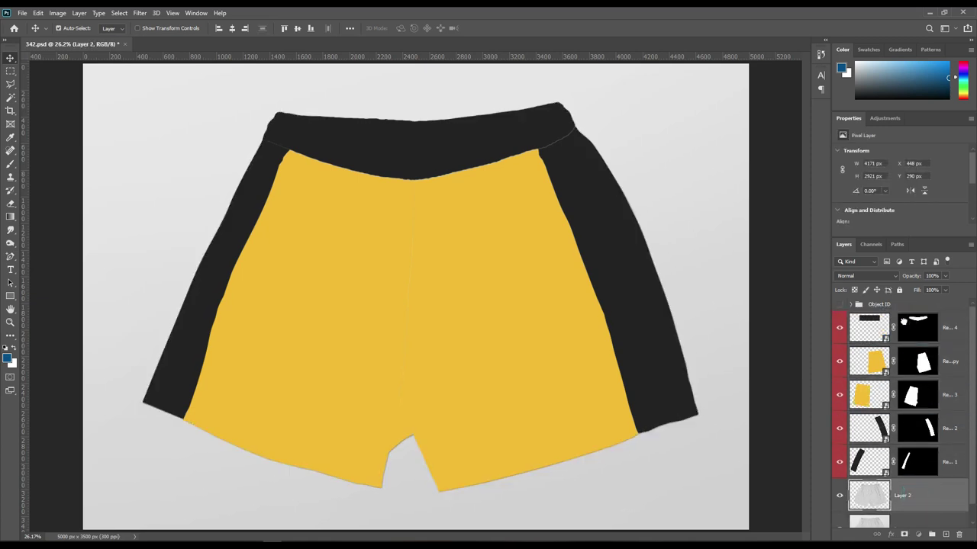
left_click_drag(903, 322, 928, 334)
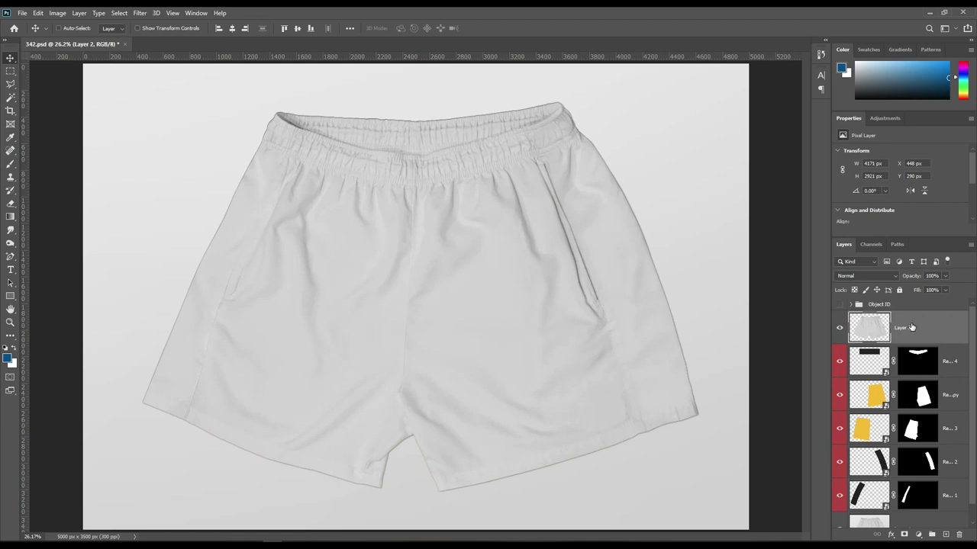
key("ctrl+j")
key("ctrl+j")
- Name the copies Shadow, Midtone and Light, hiding Light and Midtone
left_click(910, 397)
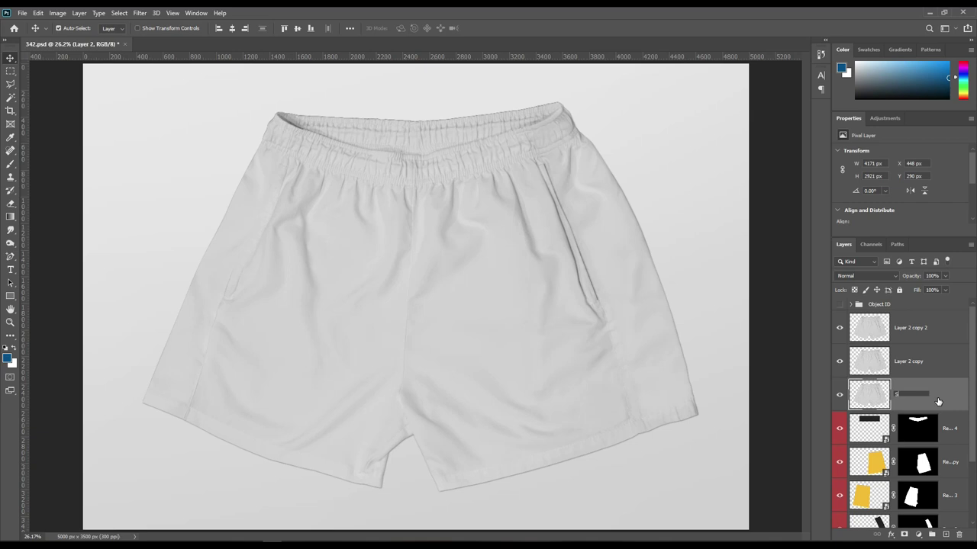
type("Shadow")
key("Return")
double_click(908, 369)
type("Midtone")
key("Return")
double_click(922, 328)
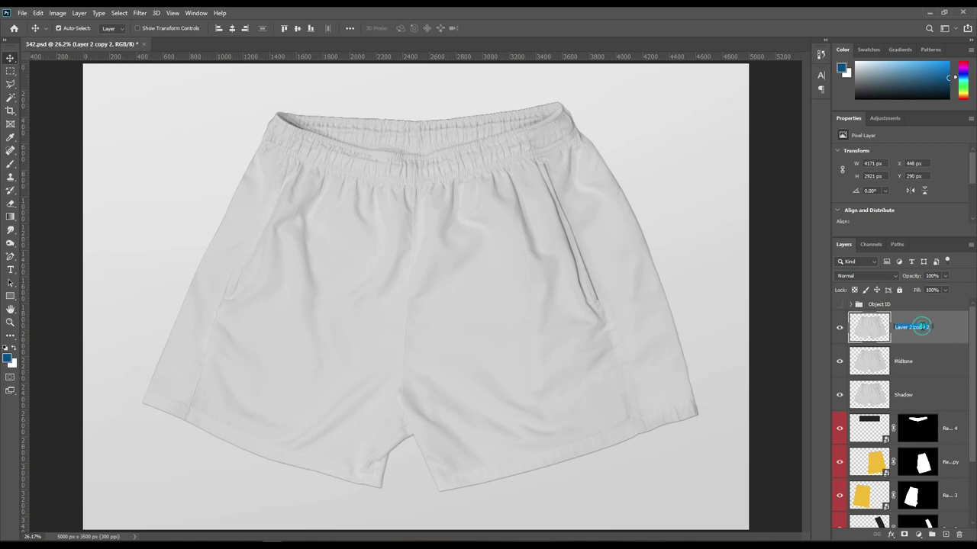
type("H")
key("Return")
left_click(839, 327)
left_click(839, 361)
left_click(927, 398)
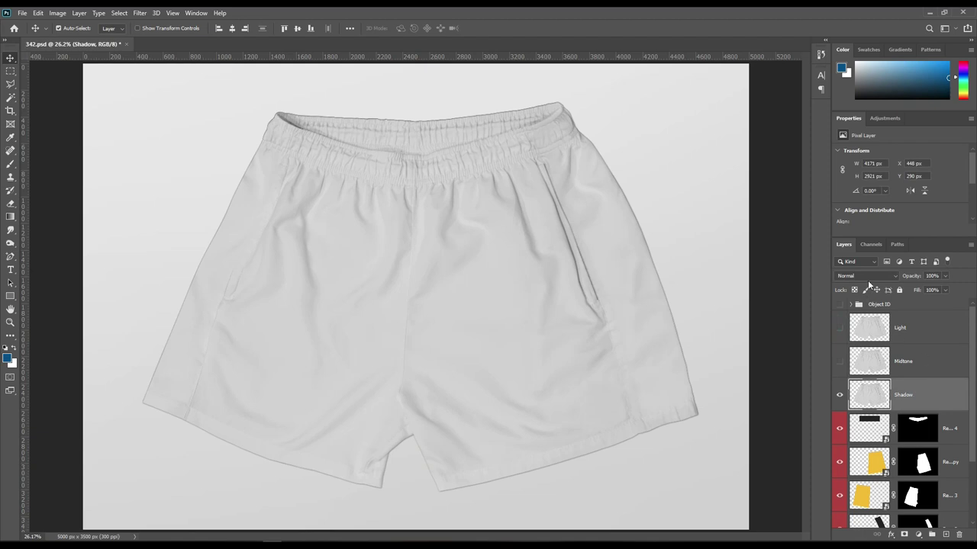
- Set Shadow to Linear Burn, show Midtone, and blend it with Linear Dodge (Add)
left_click(867, 276)
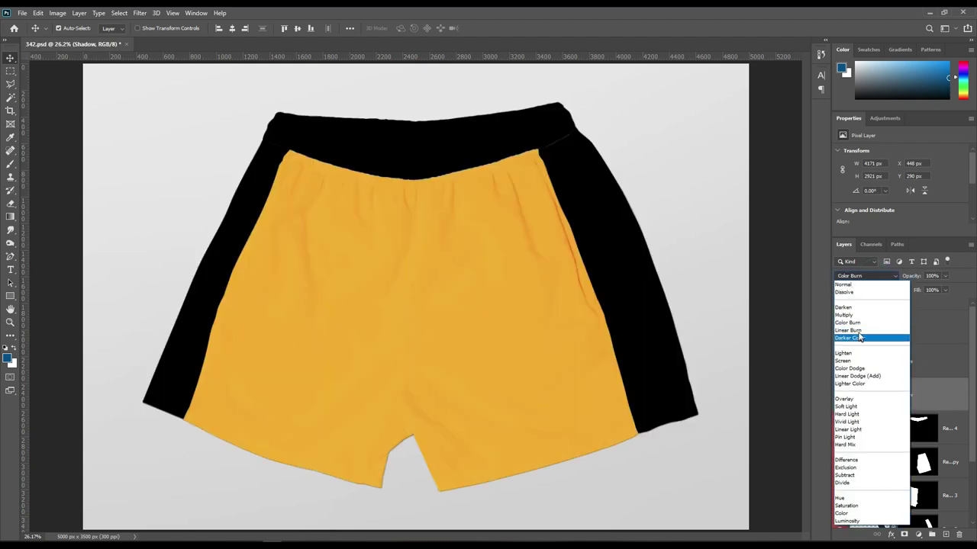
left_click(859, 332)
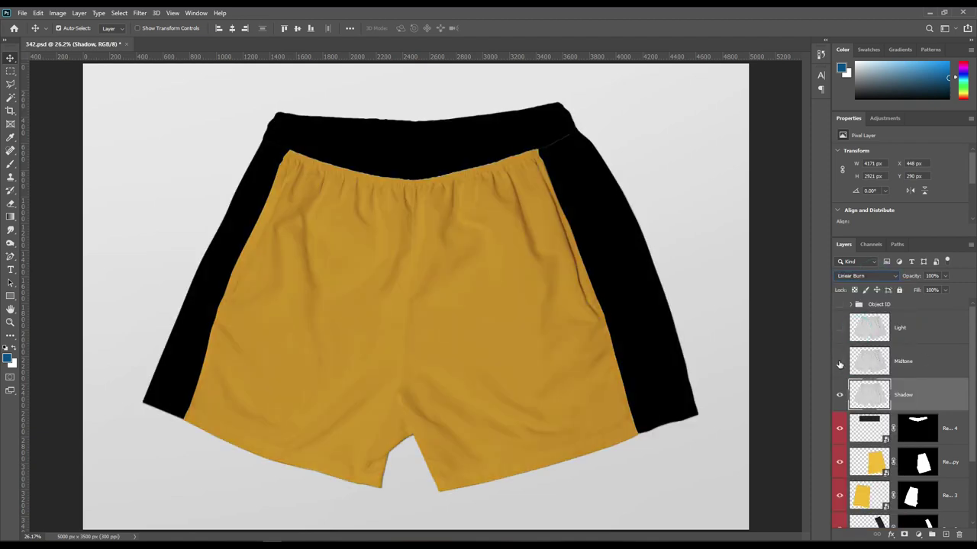
left_click(840, 361)
left_click(960, 372)
left_click(890, 277)
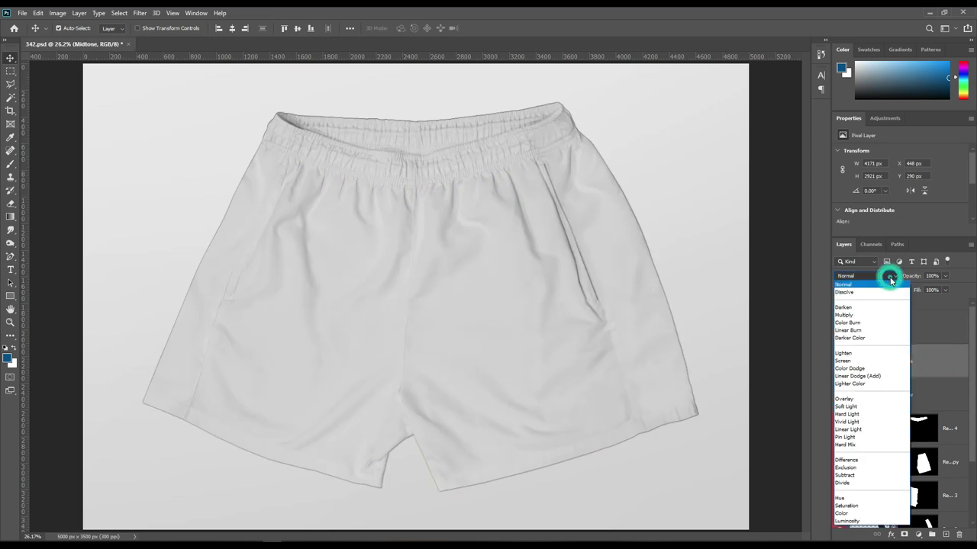
left_click(868, 377)
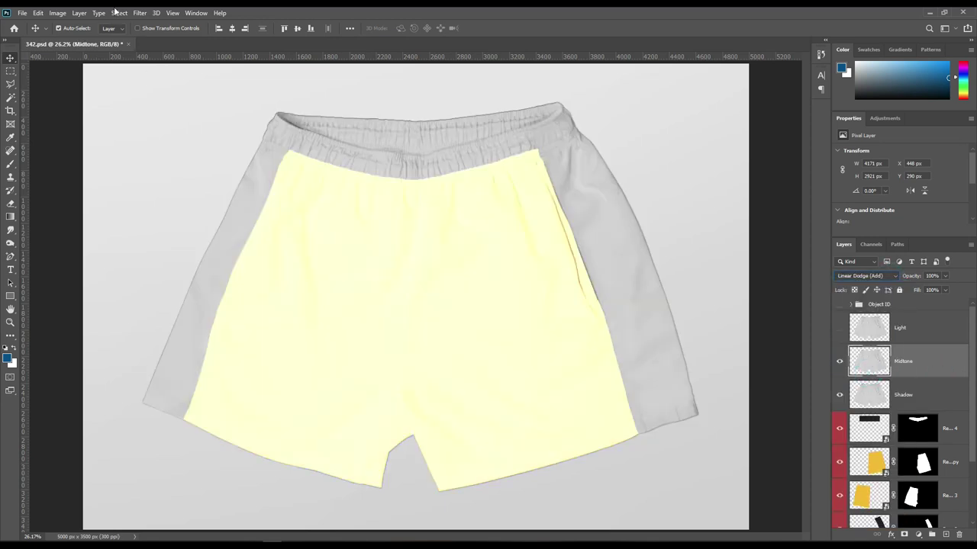
- Darken Midtone with Levels, raising input black and lowering output white to 152
left_click(57, 13)
mouse_move(73, 39)
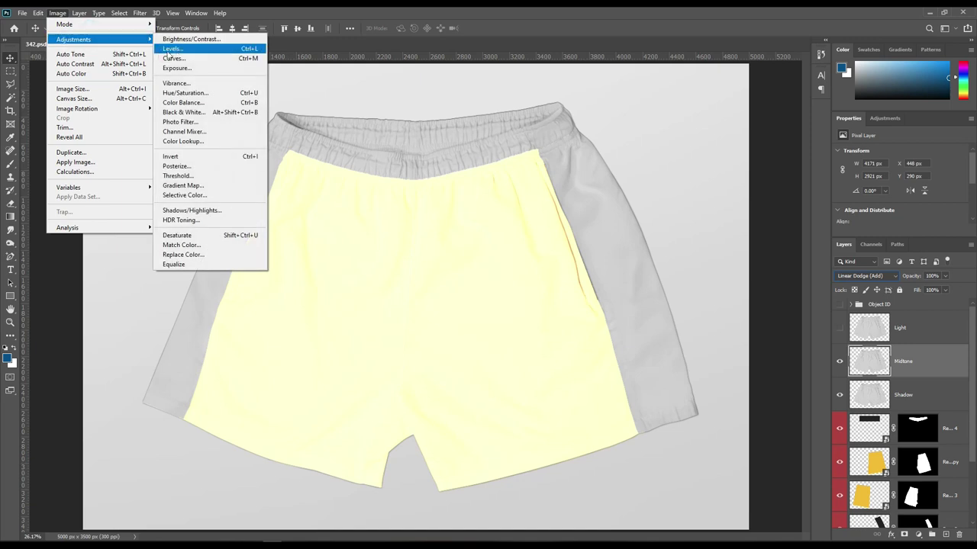
left_click(174, 49)
left_click_drag(557, 266, 645, 267)
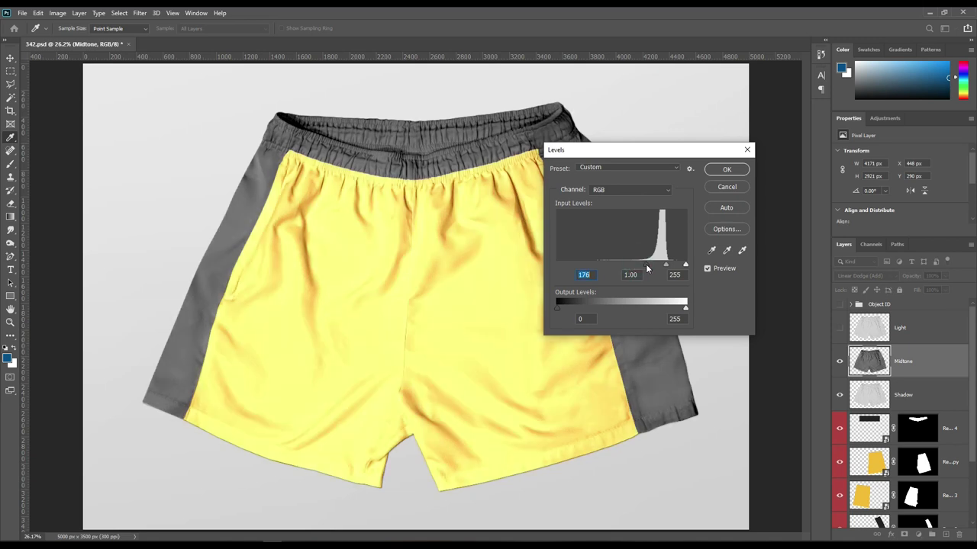
left_click_drag(686, 309, 645, 308)
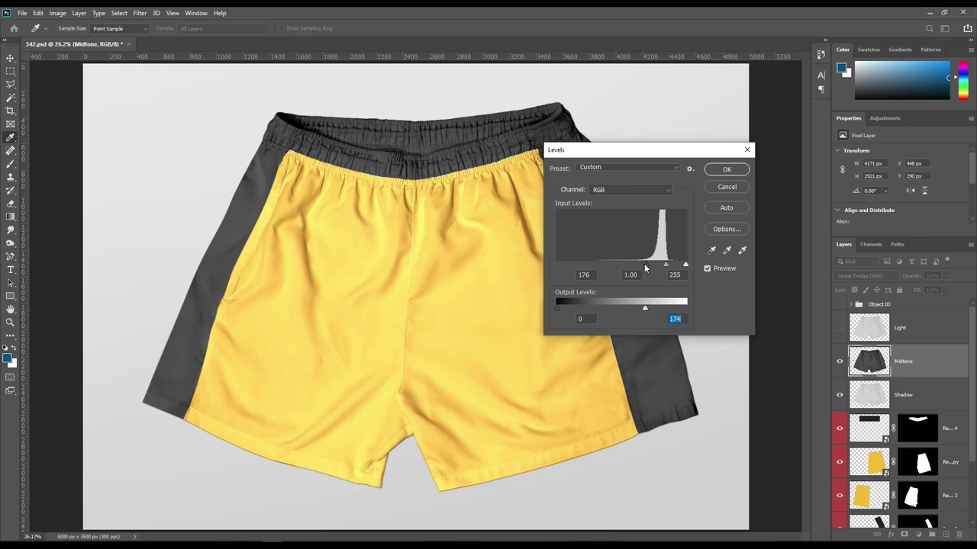
left_click_drag(645, 265, 651, 266)
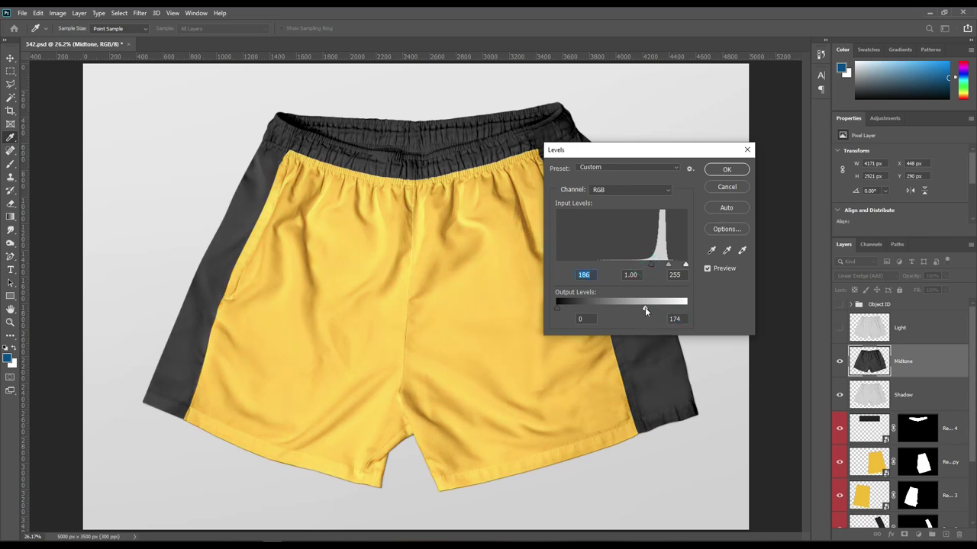
left_click_drag(645, 308, 641, 308)
left_click_drag(639, 308, 634, 309)
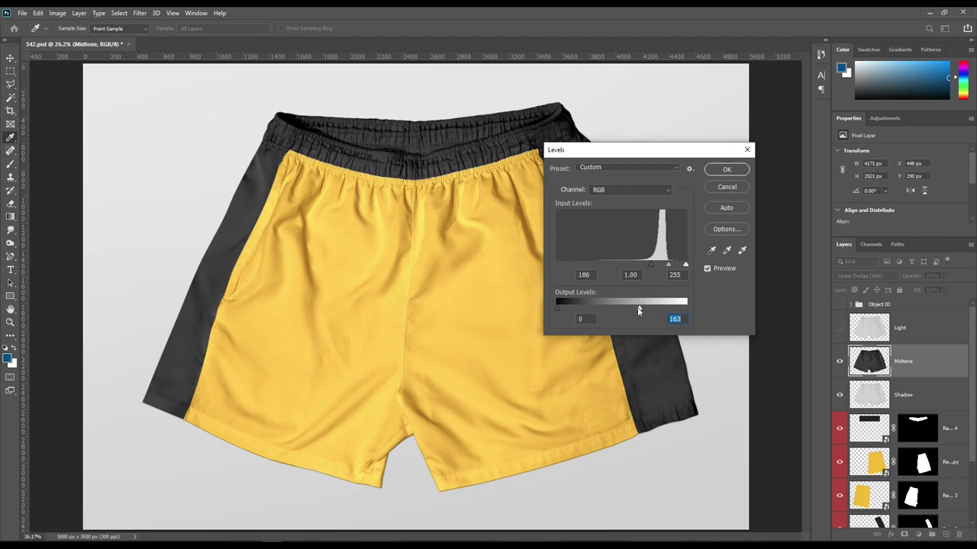
left_click(725, 169)
- Show the Light layer and set its blend mode to Screen
left_click(840, 328)
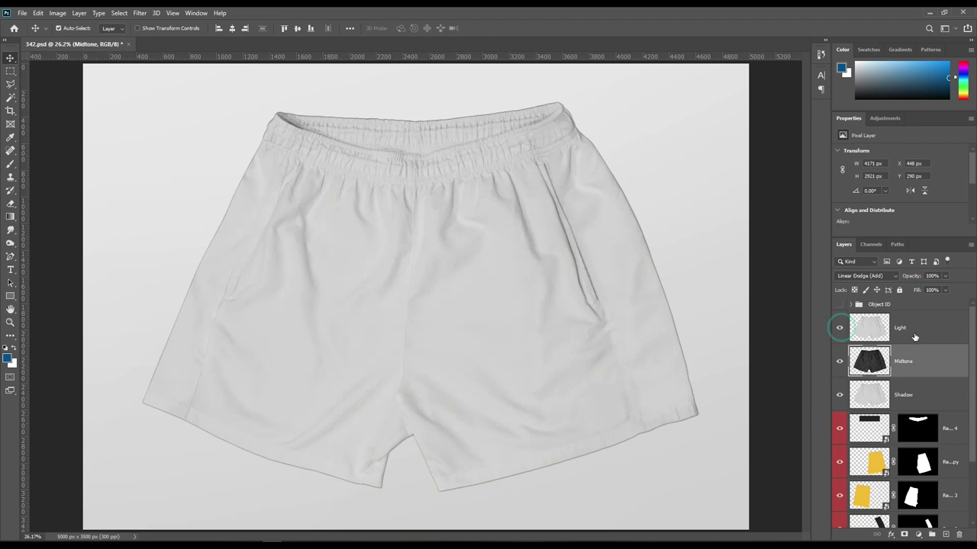
left_click(915, 338)
left_click(880, 274)
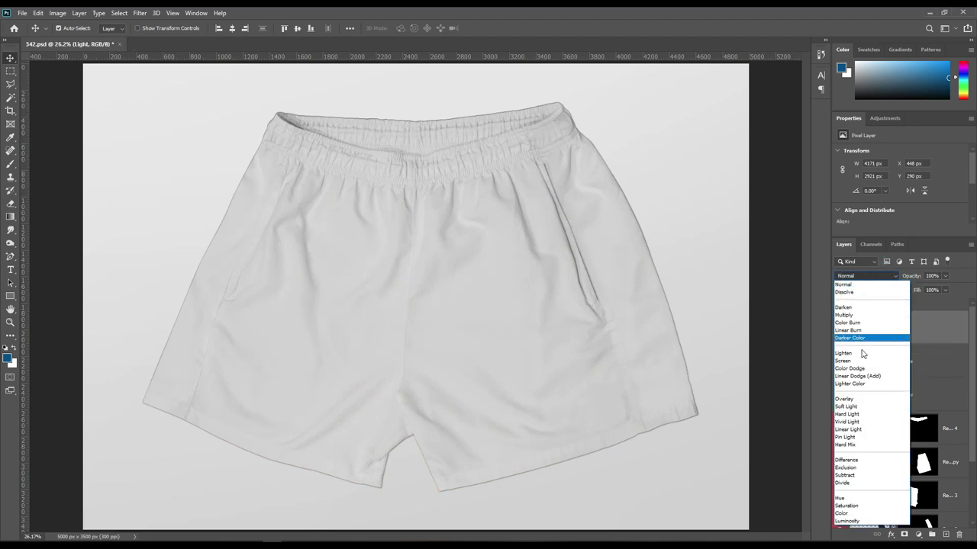
left_click(844, 361)
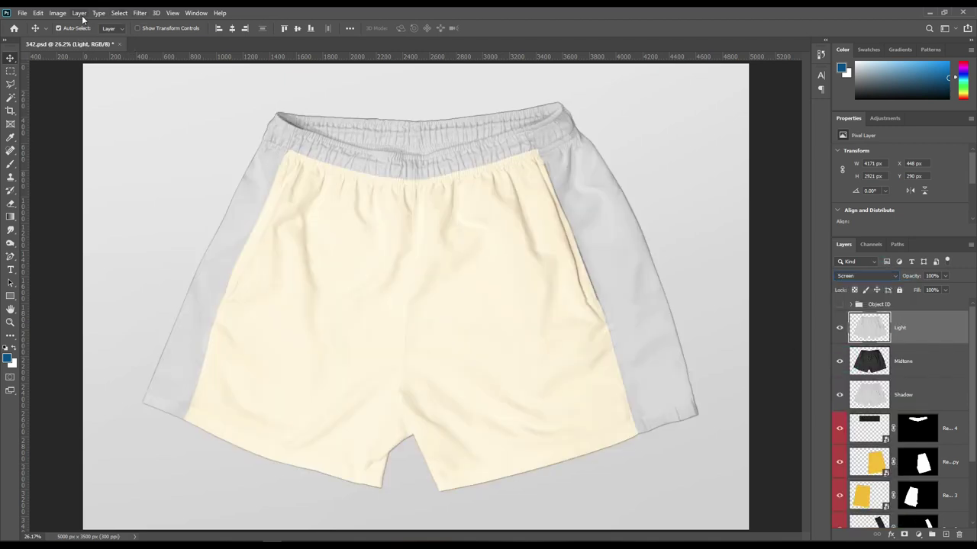
- Apply Levels to Light with input black around 202 and output white around 128
left_click(59, 14)
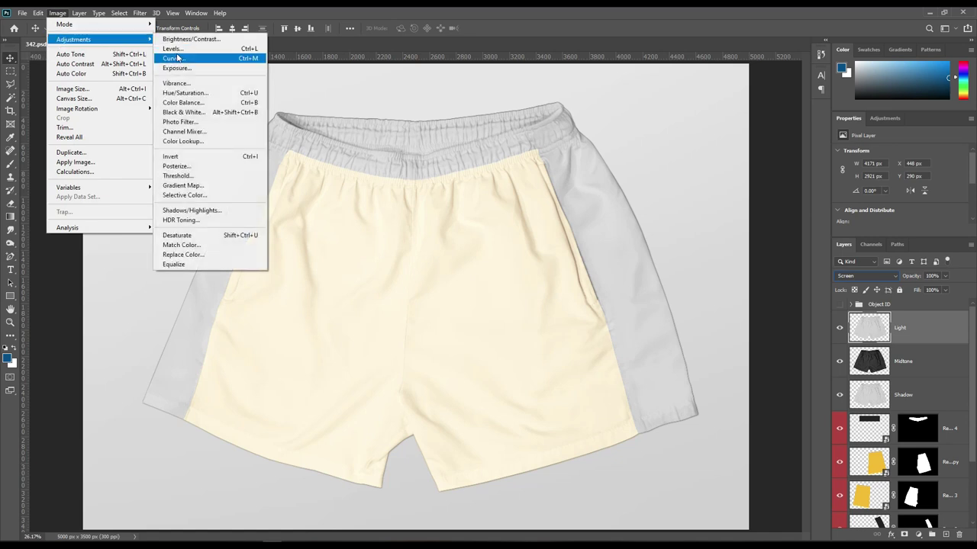
left_click(177, 52)
left_click_drag(557, 264, 648, 265)
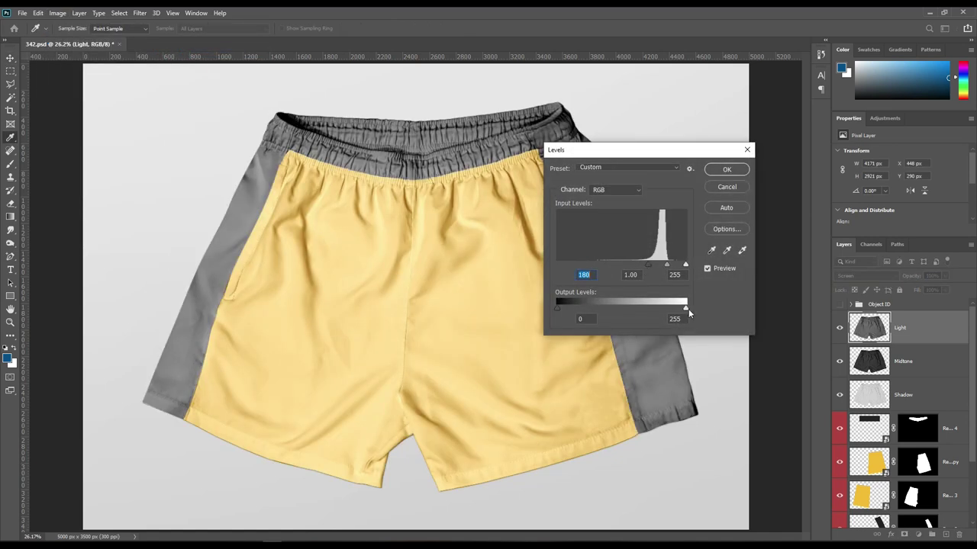
left_click_drag(675, 308, 627, 305)
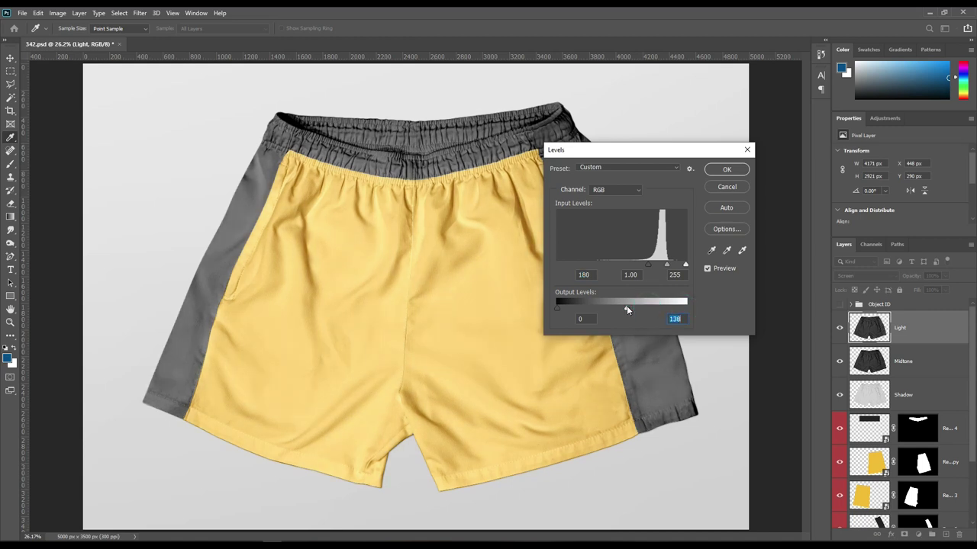
left_click_drag(656, 267, 661, 267)
left_click_drag(627, 310, 622, 311)
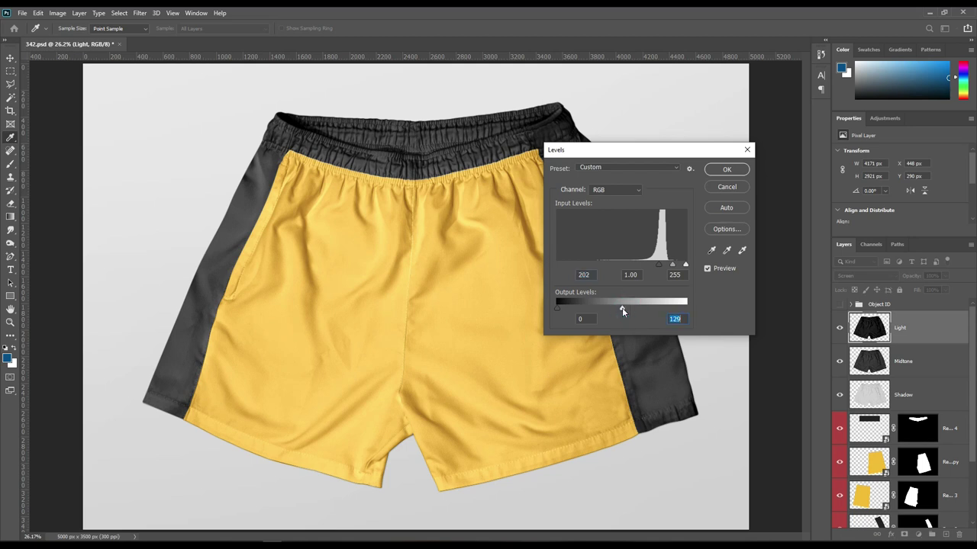
left_click(728, 169)
- Group the Shadow, Midtone and Light layers into a group named FX
left_click(923, 396, "shift")
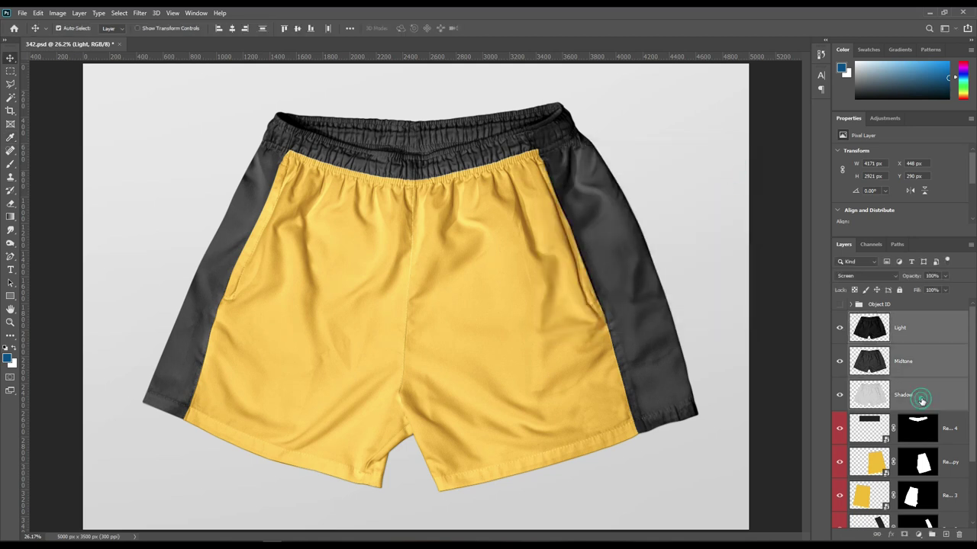
key("ctrl+g")
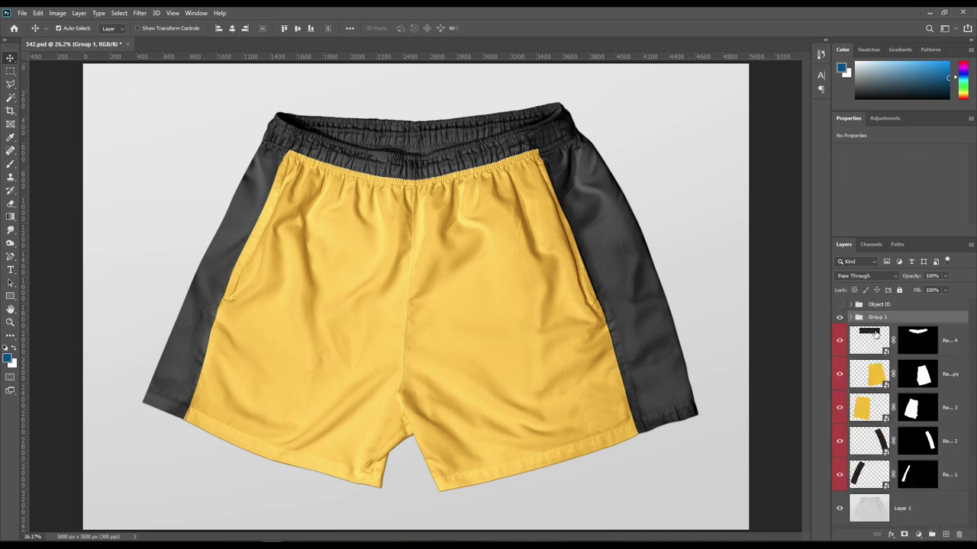
double_click(878, 317)
type("X")
key("Return")
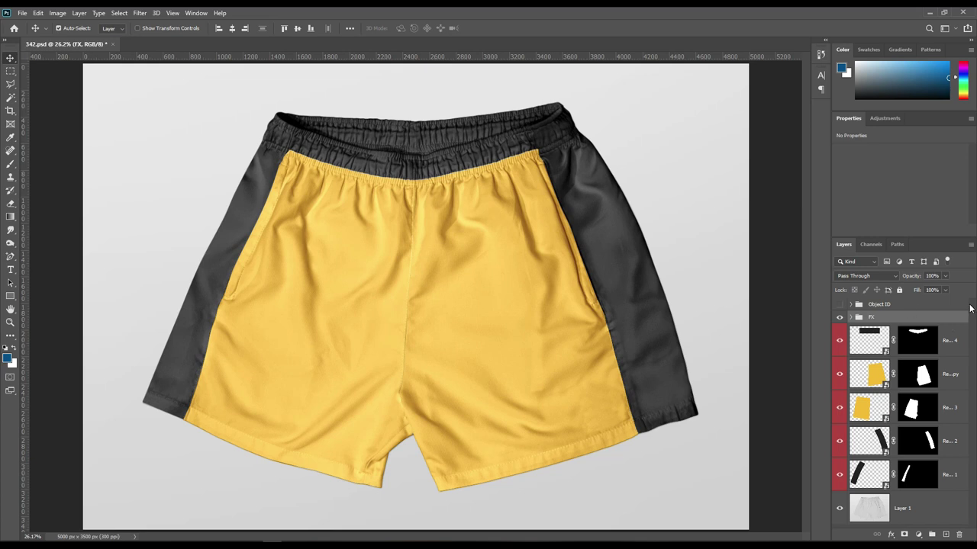
- Load all five shorts masks as a selection and invert it to the background
left_click(911, 479, "ctrl")
left_click(923, 442, "ctrl+shift")
left_click(914, 409, "ctrl+shift")
left_click(920, 374, "ctrl+shift")
left_click(919, 341, "ctrl+shift")
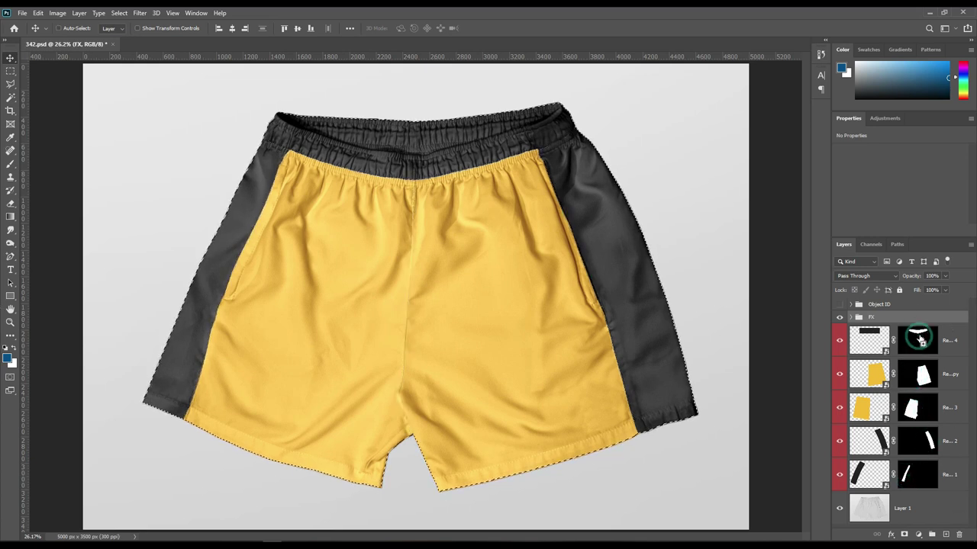
left_click(119, 13)
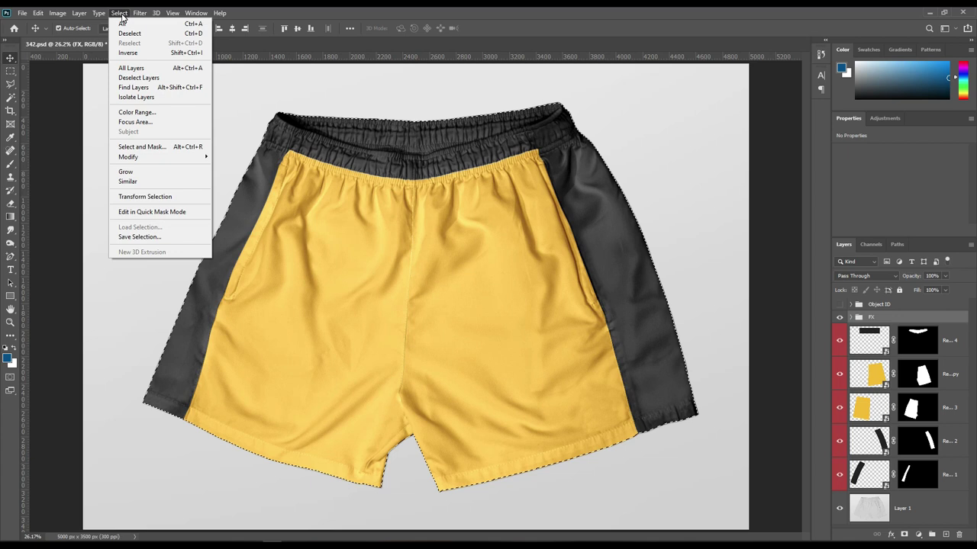
left_click(142, 52)
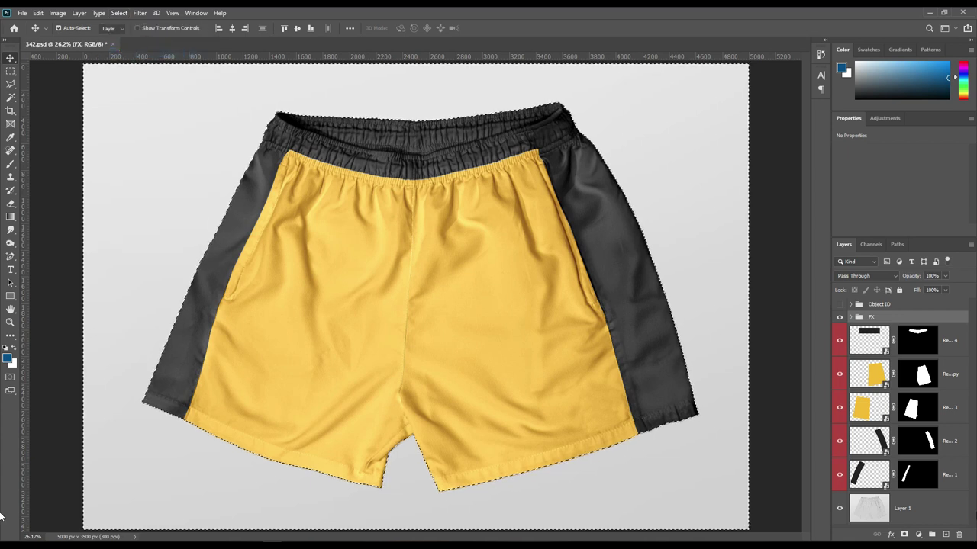
- Add a Solid Color fill layer above Layer 1 using yellow sampled from the shorts
left_click(921, 509)
left_click(917, 534)
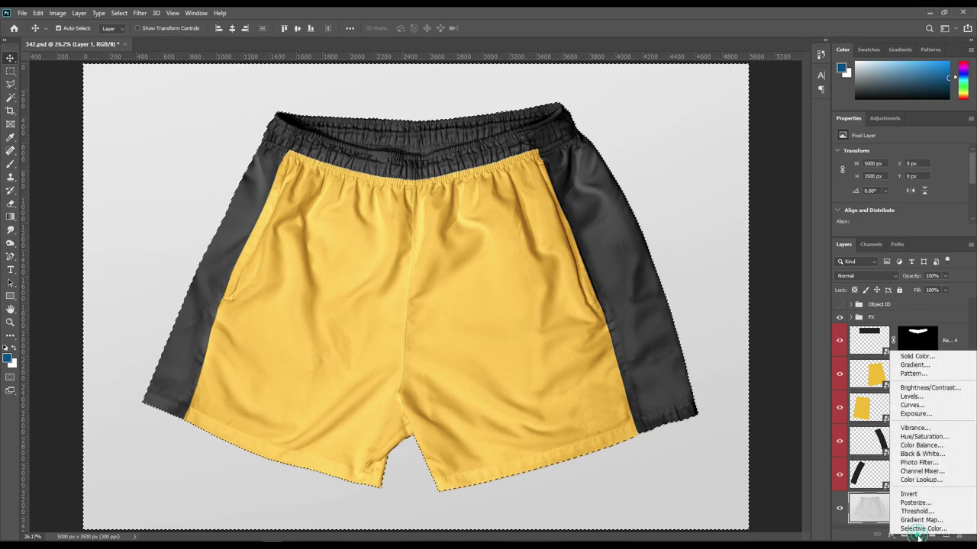
left_click(916, 356)
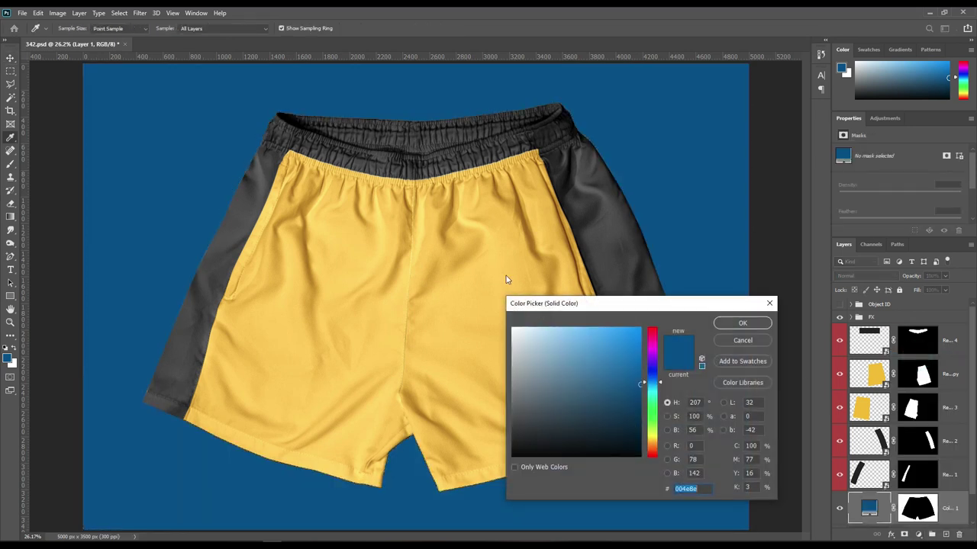
left_click(502, 266)
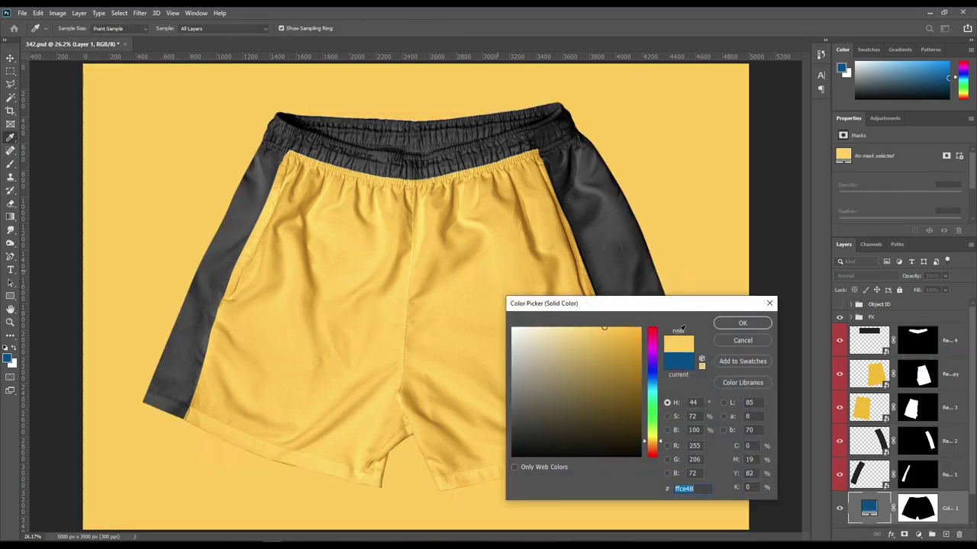
left_click(742, 322)
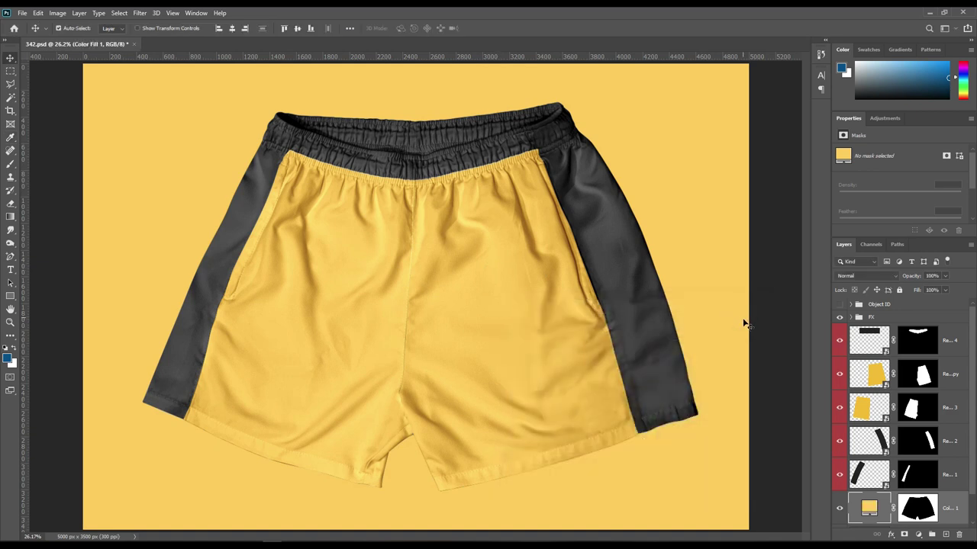
- Set the fill layer to Linear Burn and try paler beige and grey colours
left_click(870, 275)
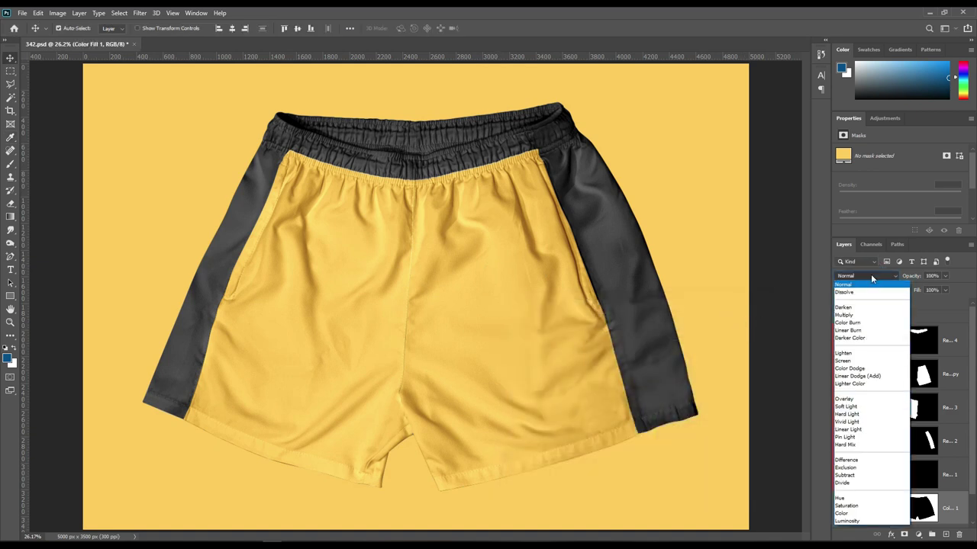
left_click(858, 330)
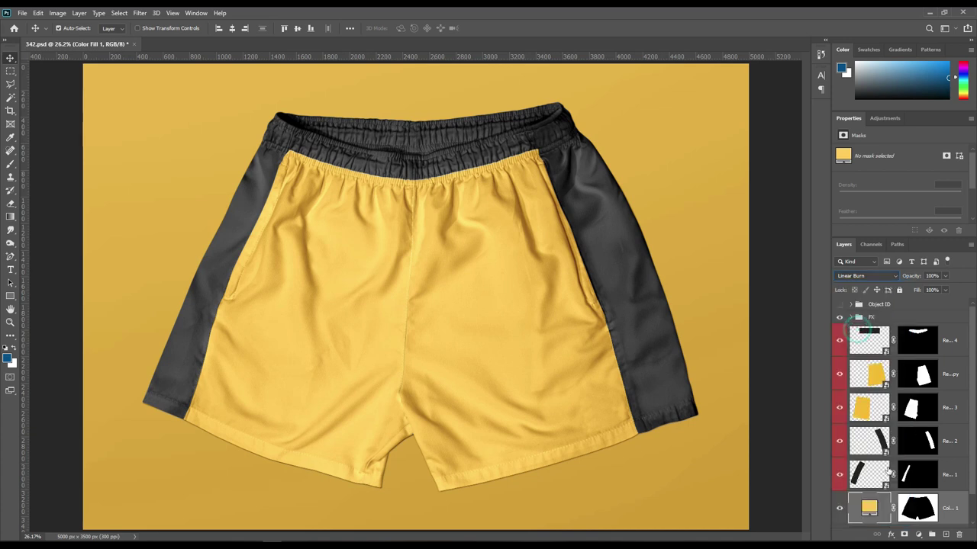
double_click(868, 507)
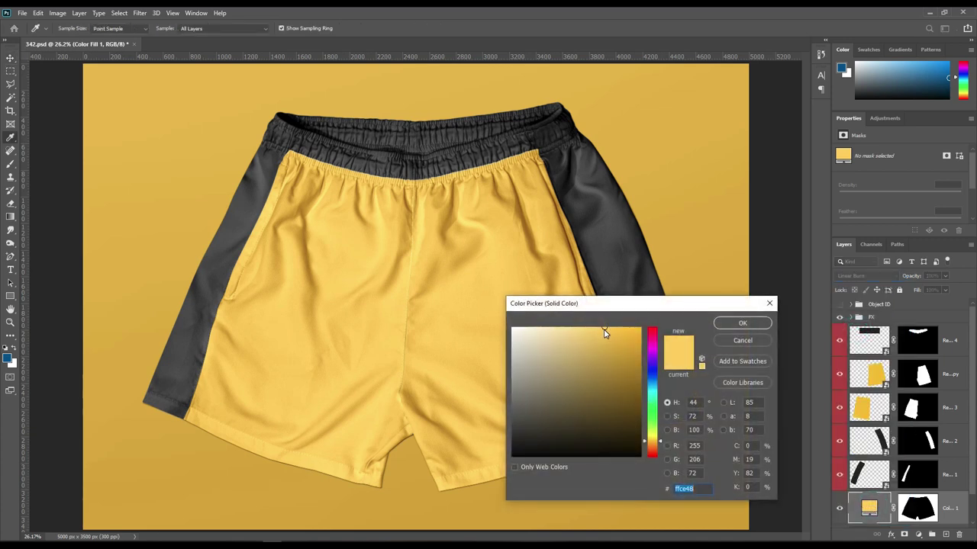
mouse_move(601, 329)
left_mouse_down()
mouse_move(529, 330)
mouse_move(573, 326)
left_mouse_up()
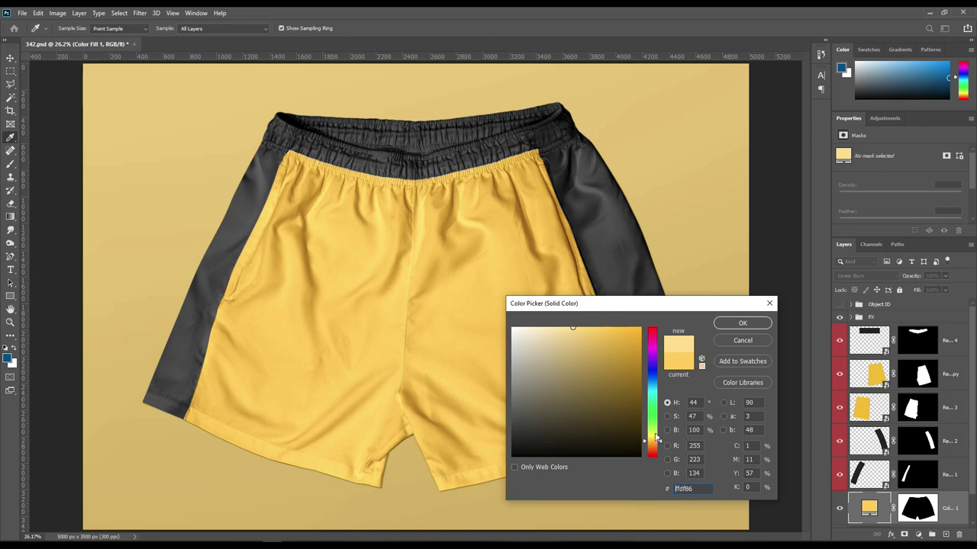
left_click_drag(655, 444, 658, 444)
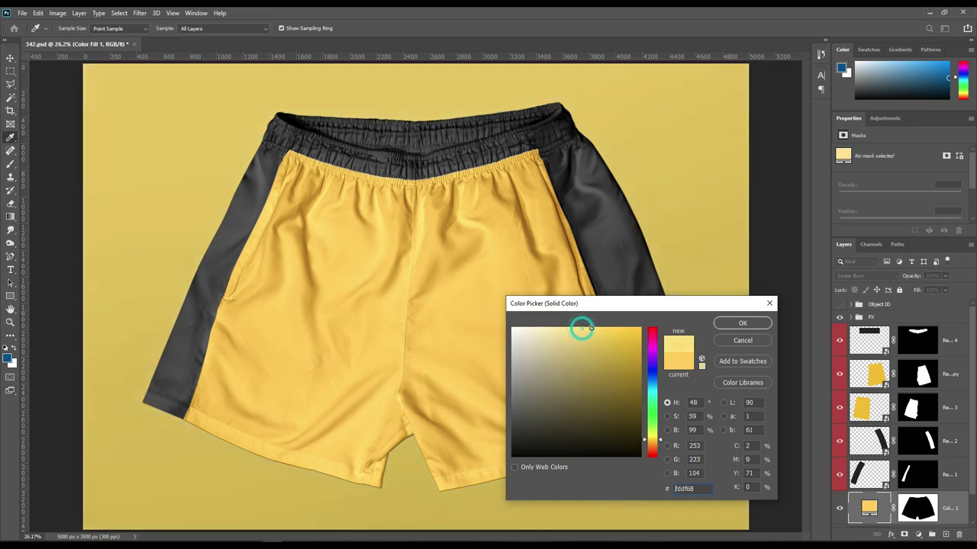
mouse_move(581, 328)
left_mouse_down()
mouse_move(506, 349)
mouse_move(506, 338)
left_mouse_up()
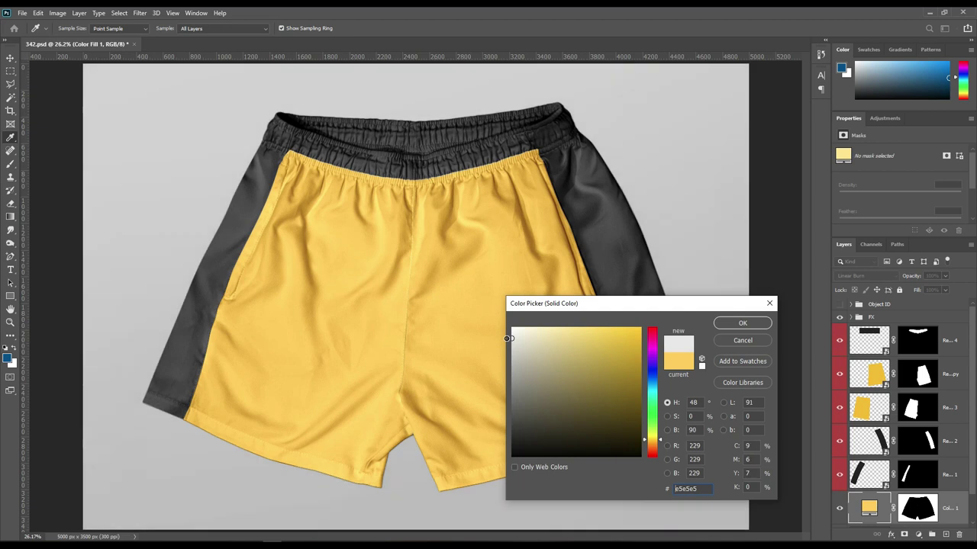
- Resample the shorts' yellow, ffce48, as the final background fill colour
left_click(477, 253)
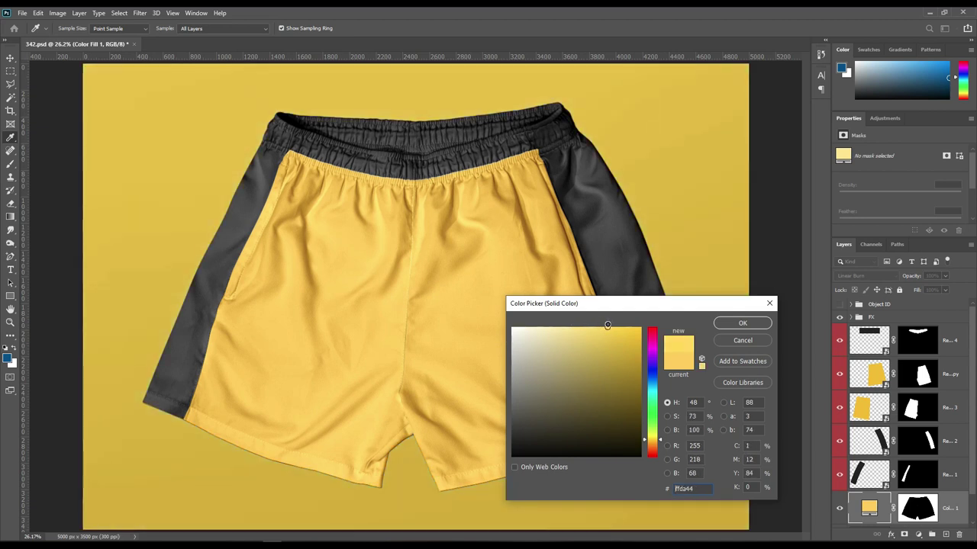
left_click(505, 243)
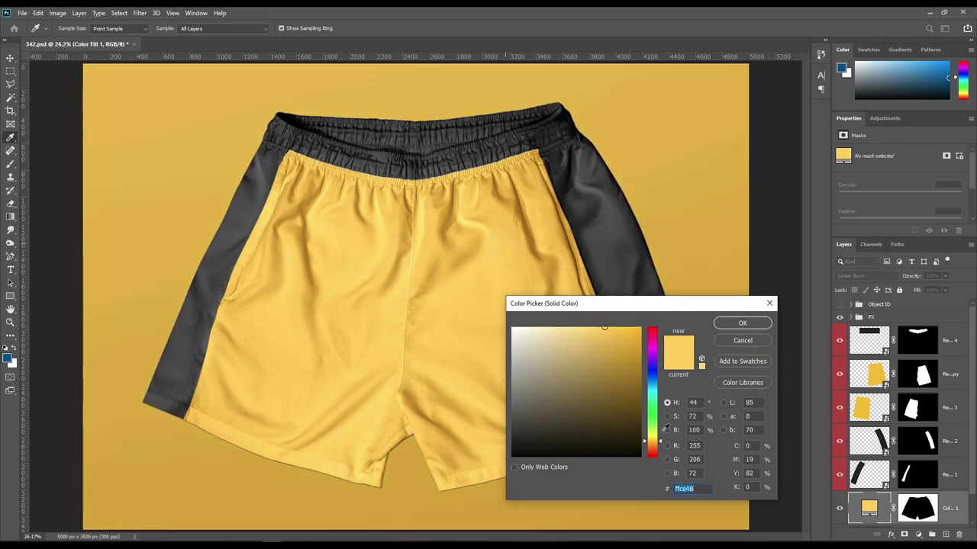
left_click(740, 325)
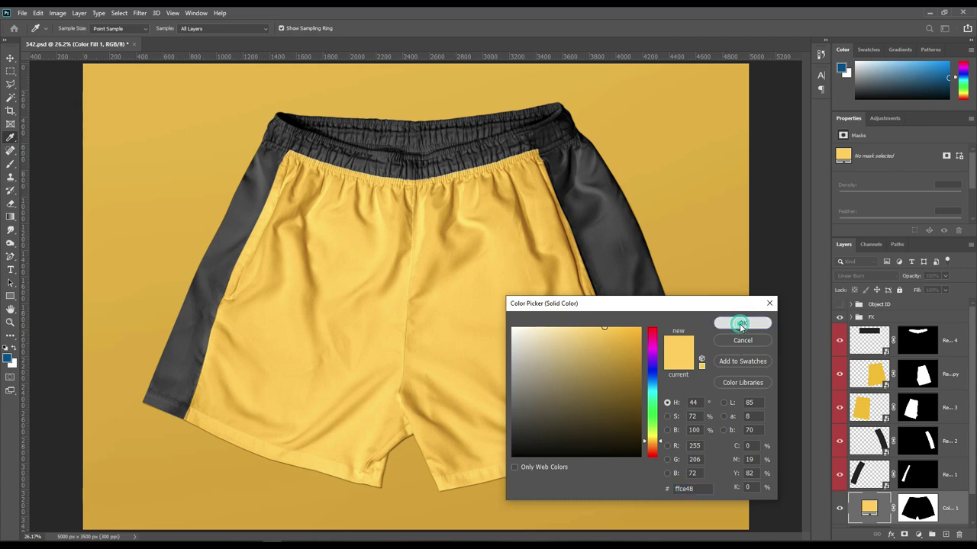
scroll(937, 445, "down", 1)
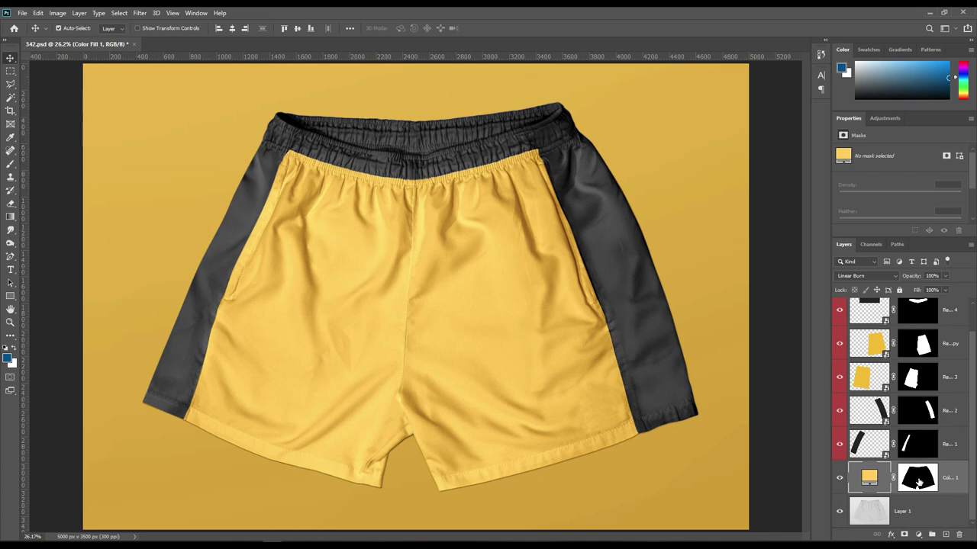
- Brighten the shorts on Layer 1 with Levels, white input 231, then deselect
left_click(919, 479, "ctrl")
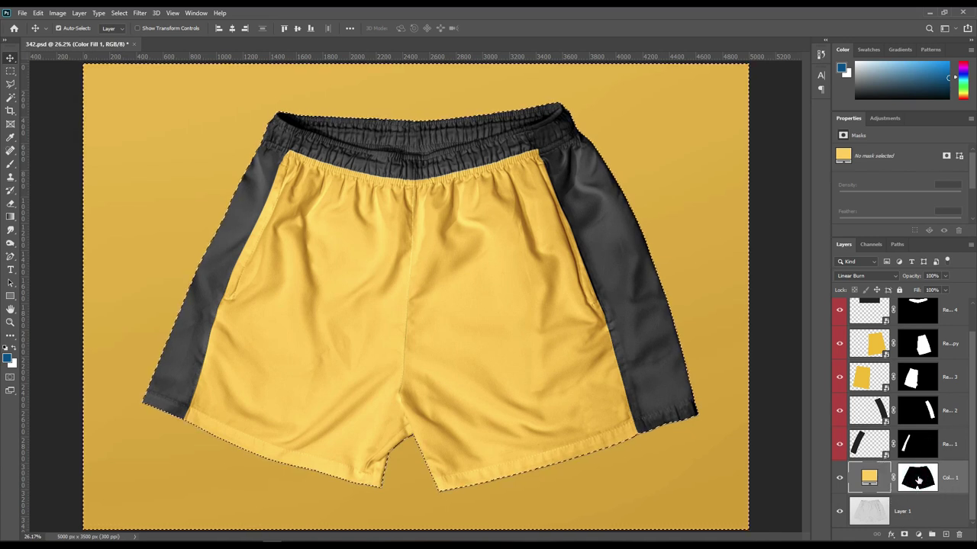
left_click(917, 514)
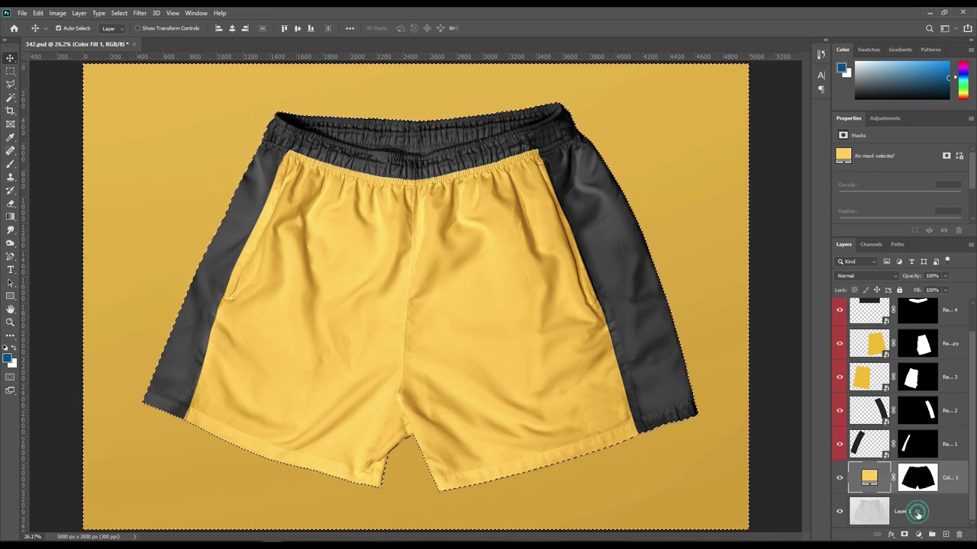
left_click(57, 13)
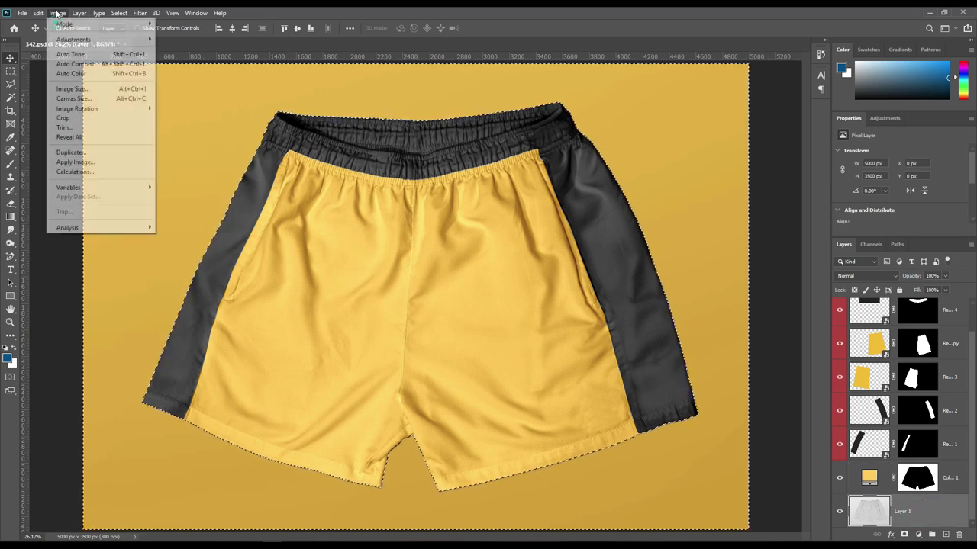
left_click(74, 39)
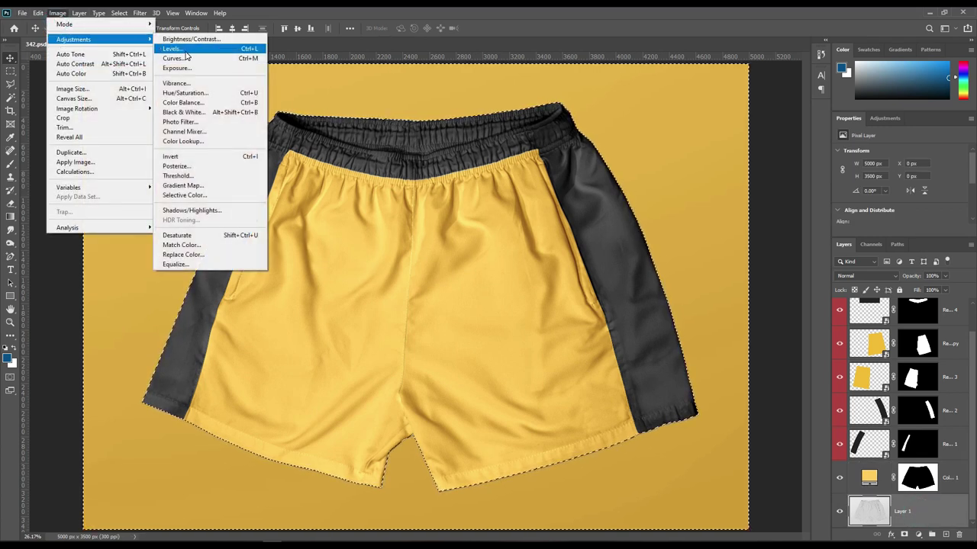
left_click(185, 53)
left_click_drag(685, 265, 673, 267)
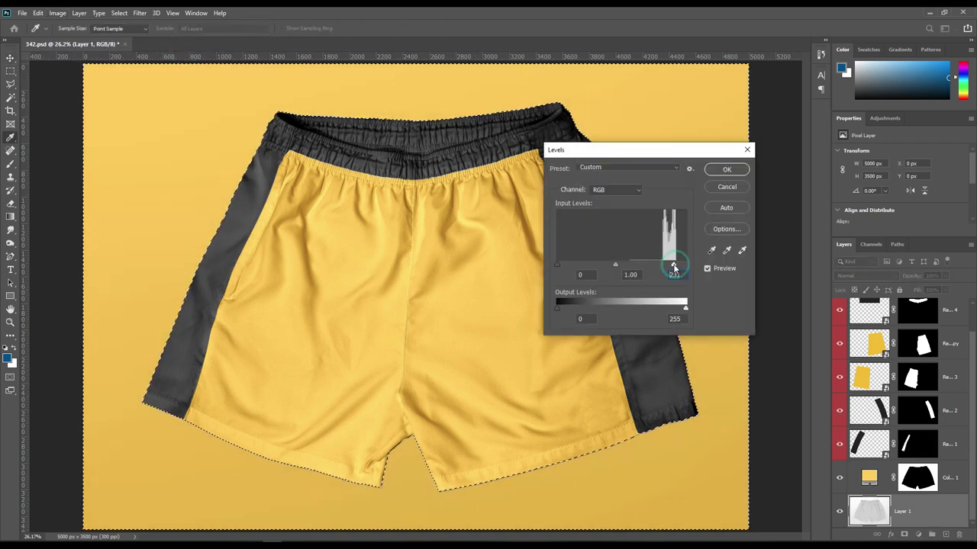
left_click(727, 169)
key("v")
key("ctrl+d")
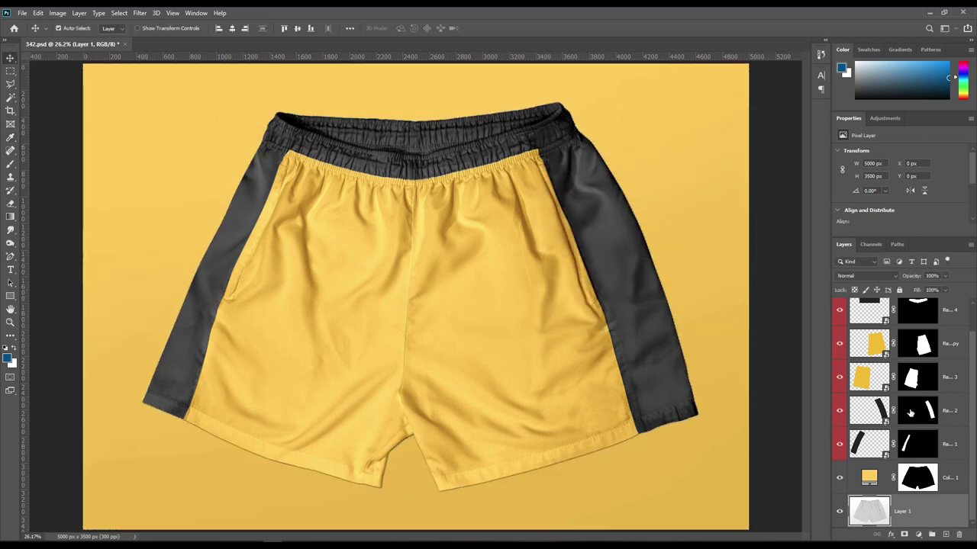
- Change the Color Fill background to light grey d2d2d2 and label it red
double_click(871, 478)
mouse_move(529, 345)
left_mouse_down()
mouse_move(510, 338)
mouse_move(510, 360)
mouse_move(510, 350)
left_mouse_up()
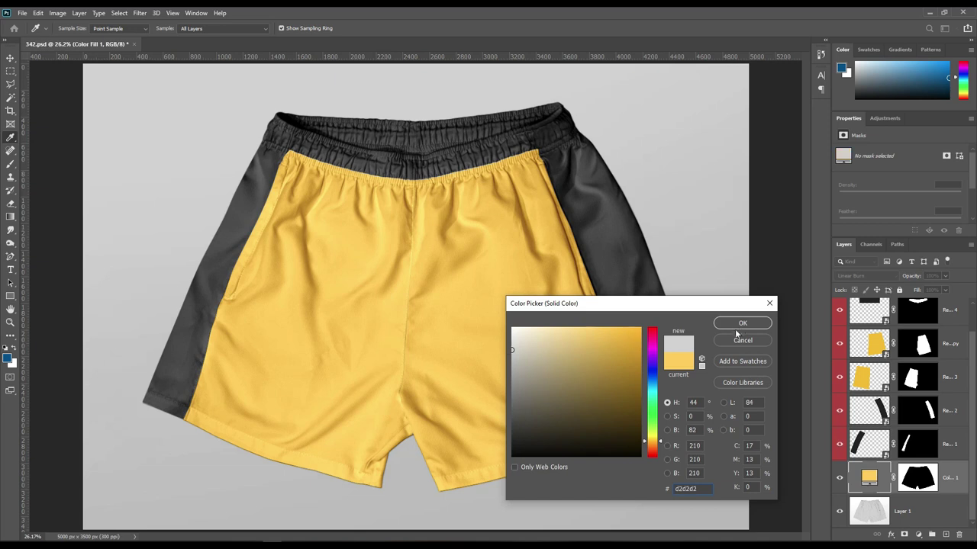
left_click(736, 326)
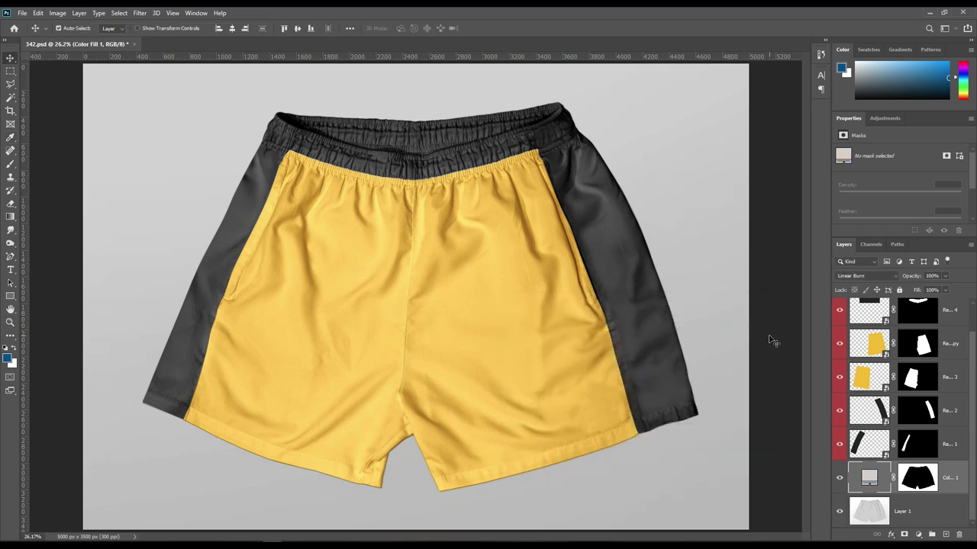
right_click(955, 479)
left_click(862, 387)
left_click(923, 513)
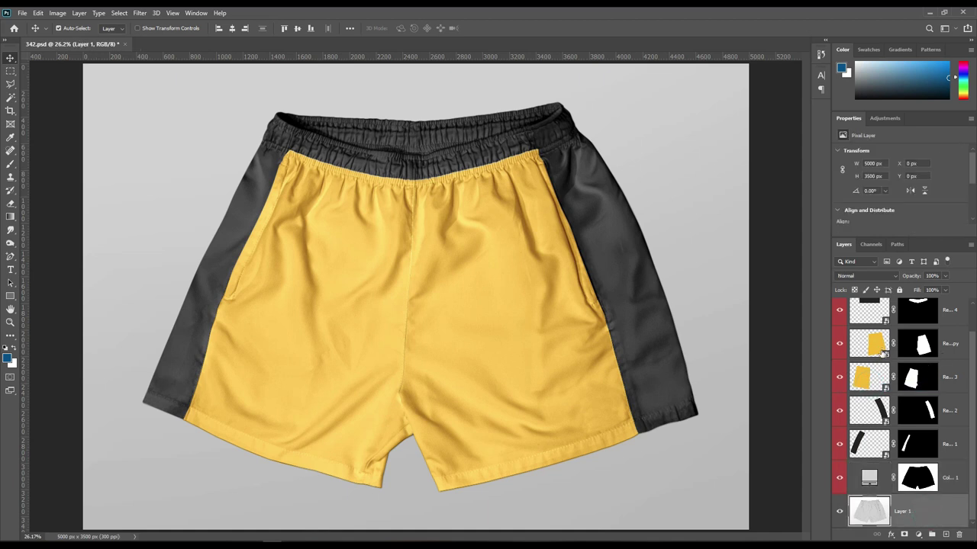
- Inside the Rectangle 1 smart object, add the text FREE SHORTS MOCKUP
double_click(883, 456)
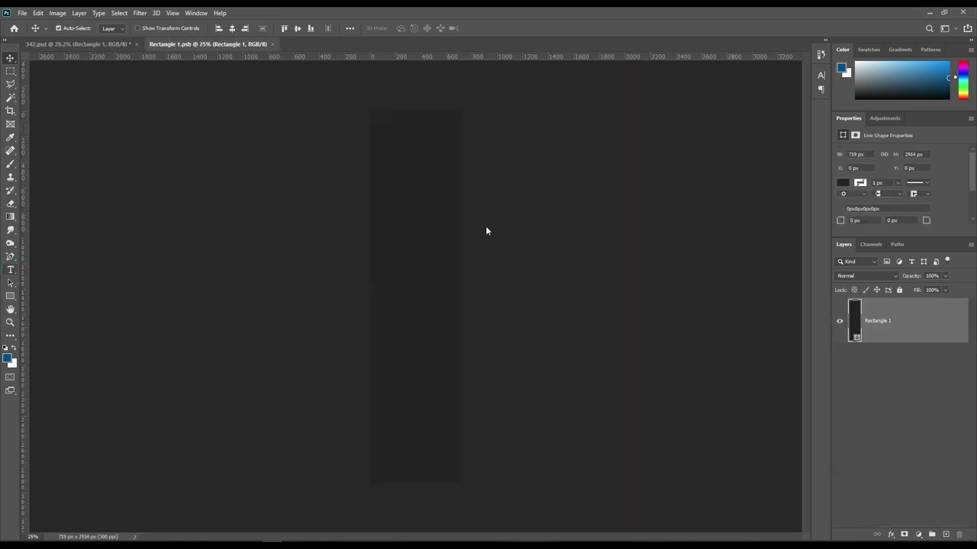
key("t")
left_click(405, 319)
type("FREE SHORTS MOCKUP")
key("ctrl+Return")
- Rotate the text 90° counter-clockwise so it reads bottom to top
left_click(38, 13)
left_click(206, 341)
left_click(38, 13)
left_click(38, 13)
left_click(225, 386)
key("v")
- Save the smart object contents and return to the shorts mockup document
left_click(23, 13)
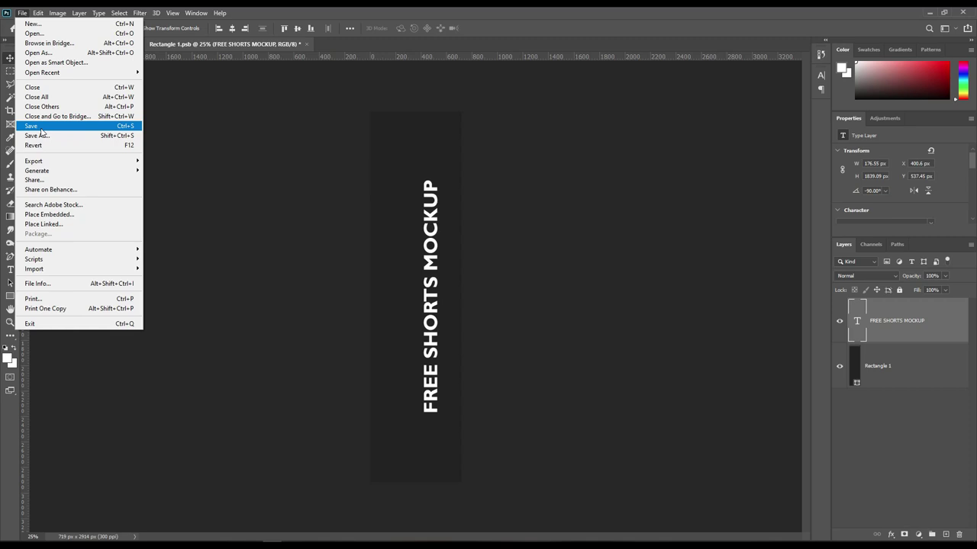
left_click(58, 126)
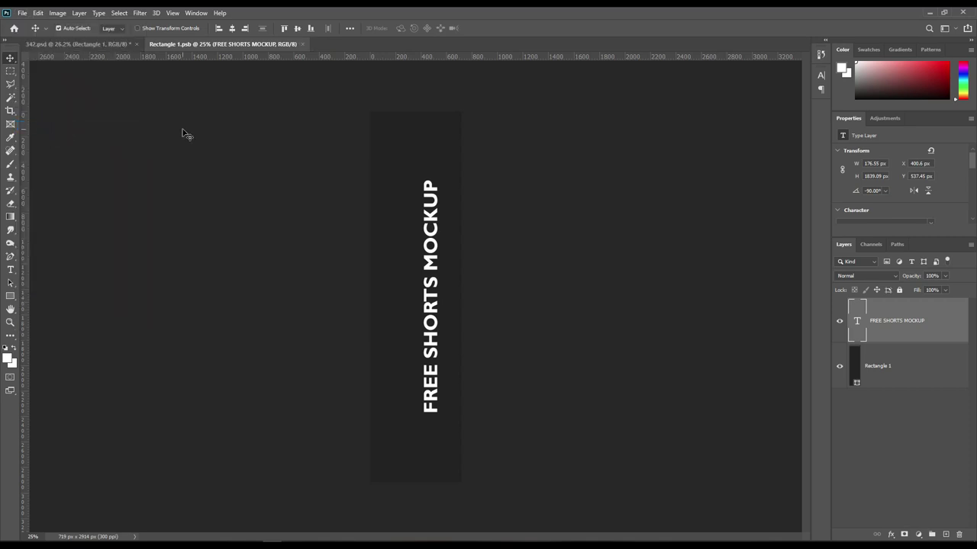
left_click(114, 46)
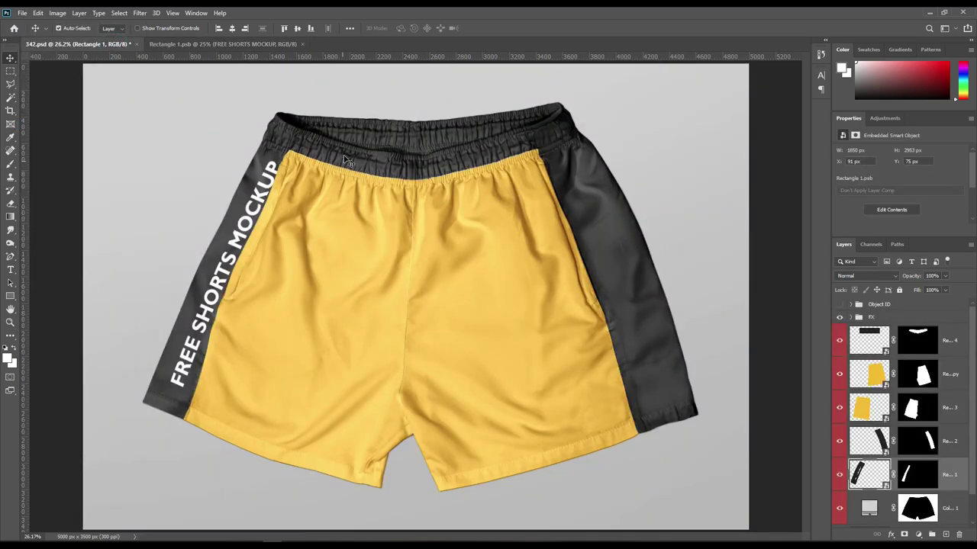
left_click(252, 44)
left_click(22, 13)
left_click(59, 128)
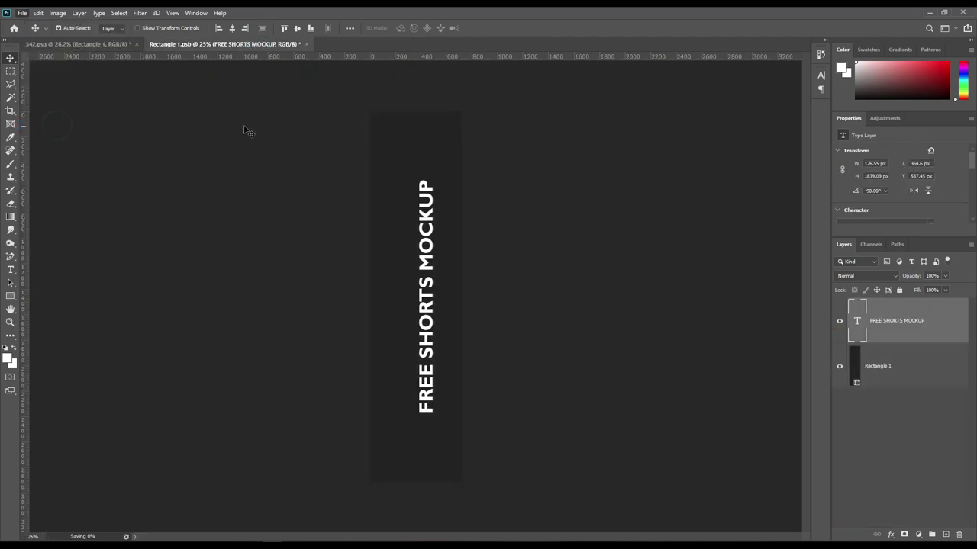
left_click(94, 44)
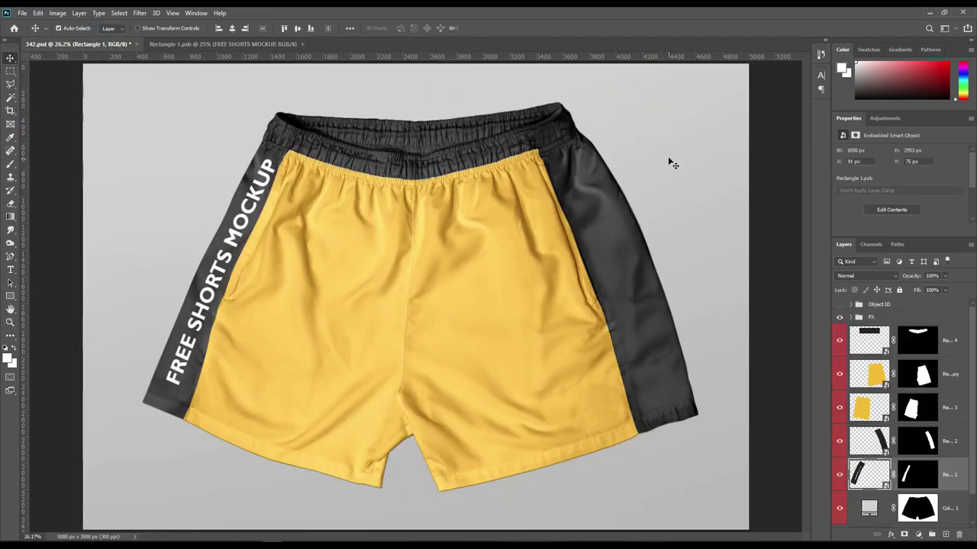
- In the Rectangle 2 smart object, rotate the text 90°, save, and return to 342.psd
double_click(881, 443)
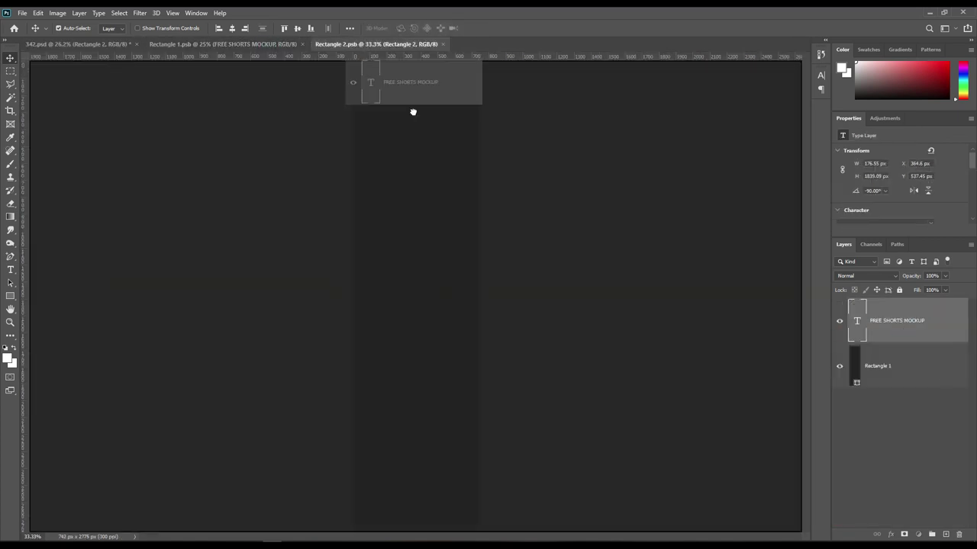
left_click(37, 13)
left_click(198, 347)
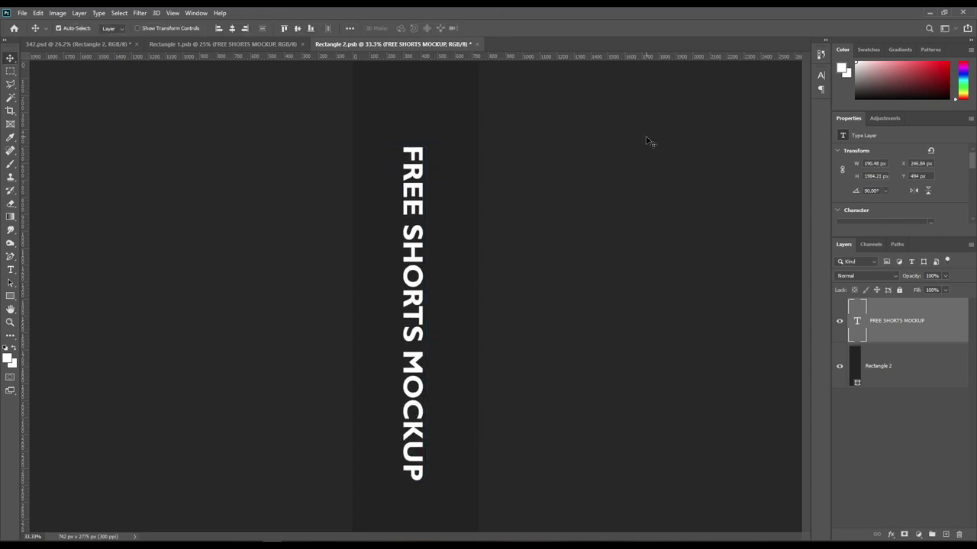
key("ctrl+s")
key("ctrl+Tab")
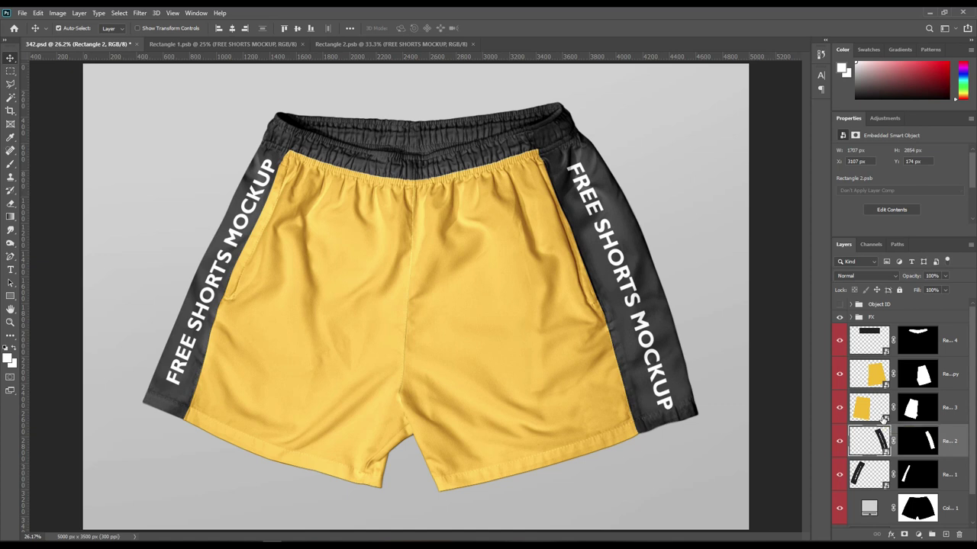
- In the front panel's smart object, add the two-line title FREE / SHORTS MOCKUP and move it up
double_click(883, 419)
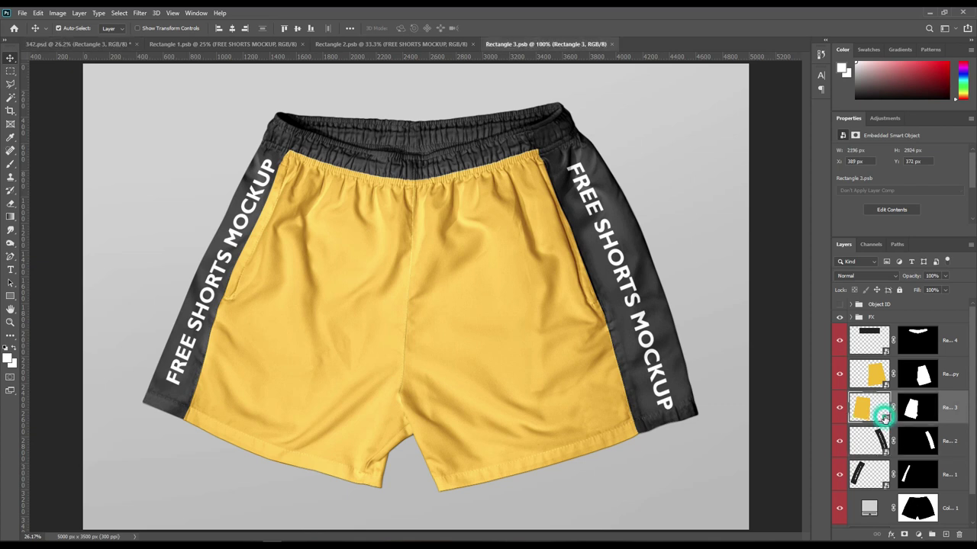
type("FREE")
key("Return")
key("Return")
type("SHORTS MOCKUP")
key("ctrl+Return")
key("ctrl+t")
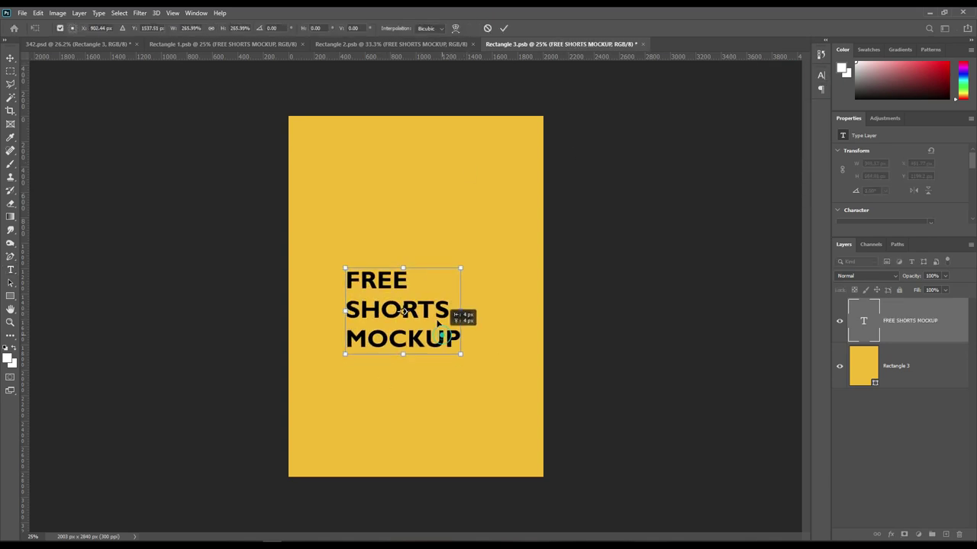
left_click_drag(437, 324, 432, 300)
key("Return")
left_click(820, 75)
left_click(820, 75)
left_click(348, 338)
type("www.mockuphut.com")
key("ctrl+Return")
left_click_drag(437, 338, 432, 322)
left_click(391, 280, "shift")
left_click_drag(397, 282, 447, 294)
- Save the smart object contents and return to 342.psd
left_click(22, 13)
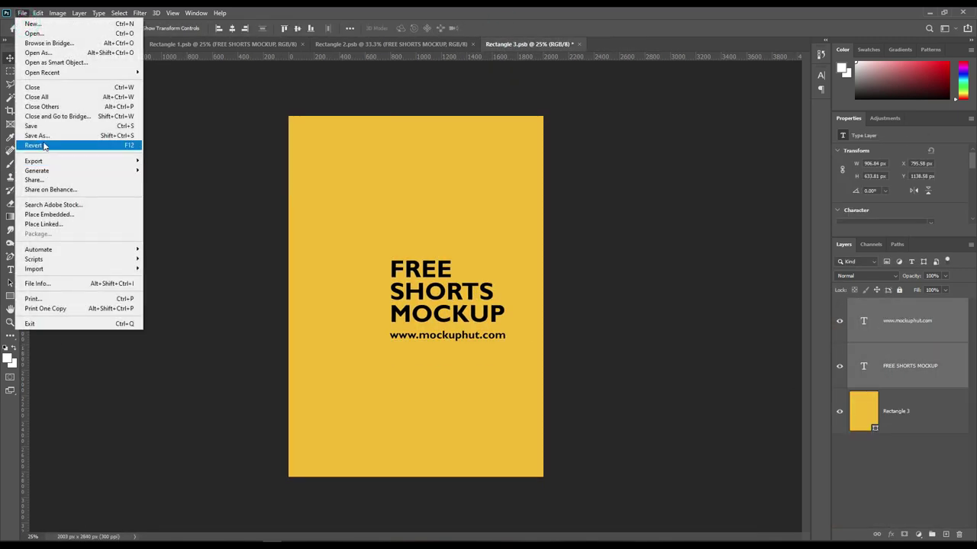
left_click(34, 126)
left_click(105, 44)
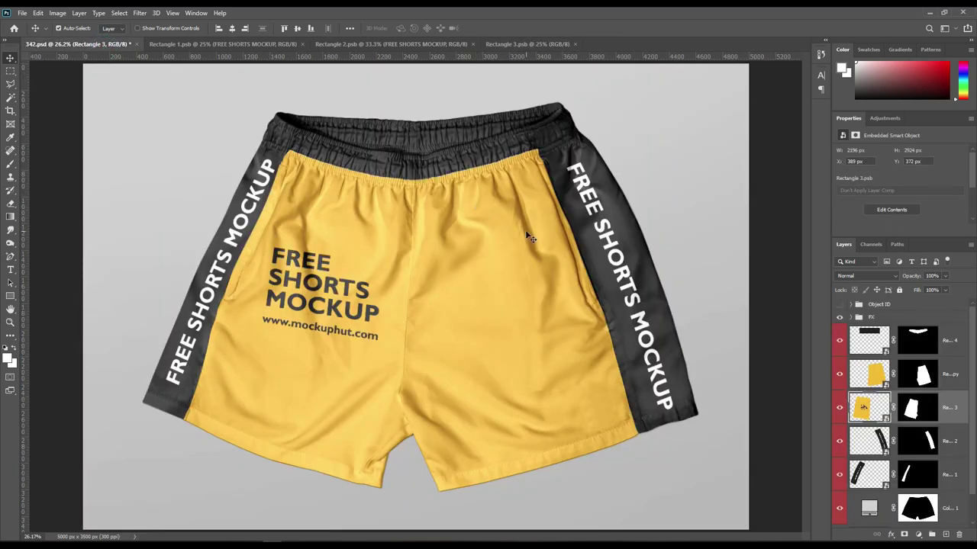